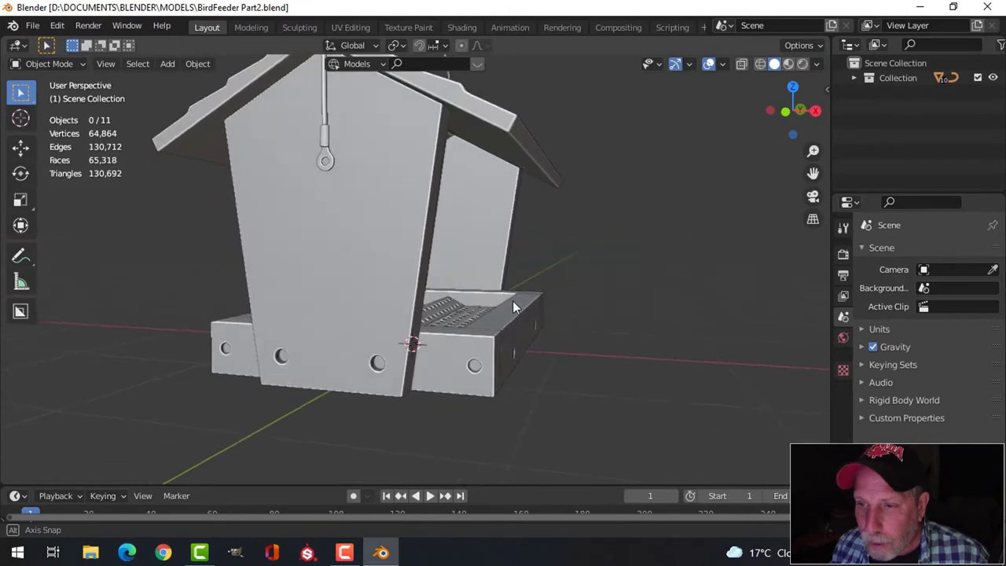
# - Set the Bevel modifier's limit method to Angle on the house's upright end panels
pyautogui.scroll(3, 431, 316)
pyautogui.moveTo(427, 331); pyautogui.dragTo(440, 242, button='middle')
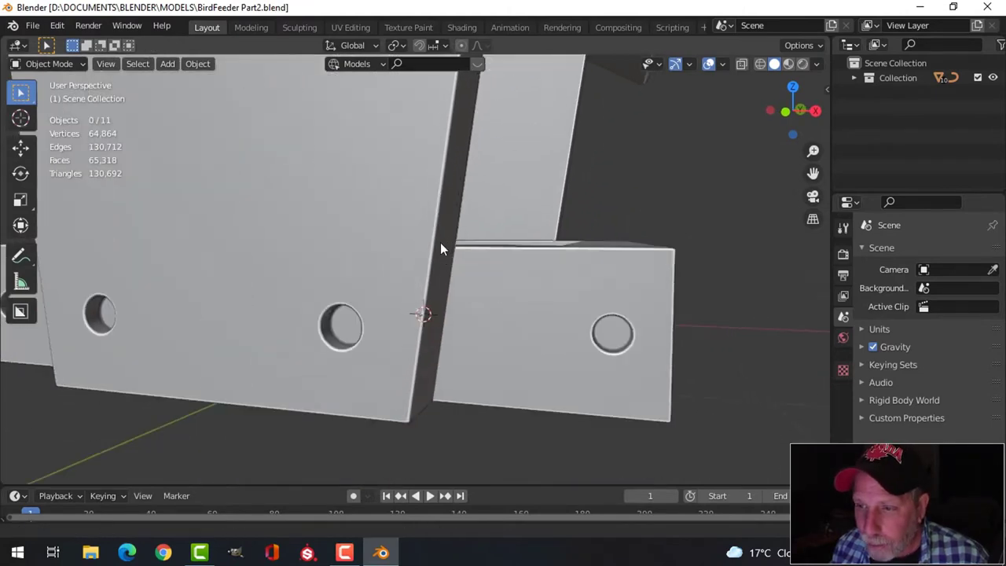
pyautogui.click(393, 342)
pyautogui.scroll(3, 393, 342)
pyautogui.keyDown('shift'); pyautogui.moveTo(393, 342); pyautogui.dragTo(383, 300, button='middle'); pyautogui.keyUp('shift')
pyautogui.scroll(-2, 394, 294)
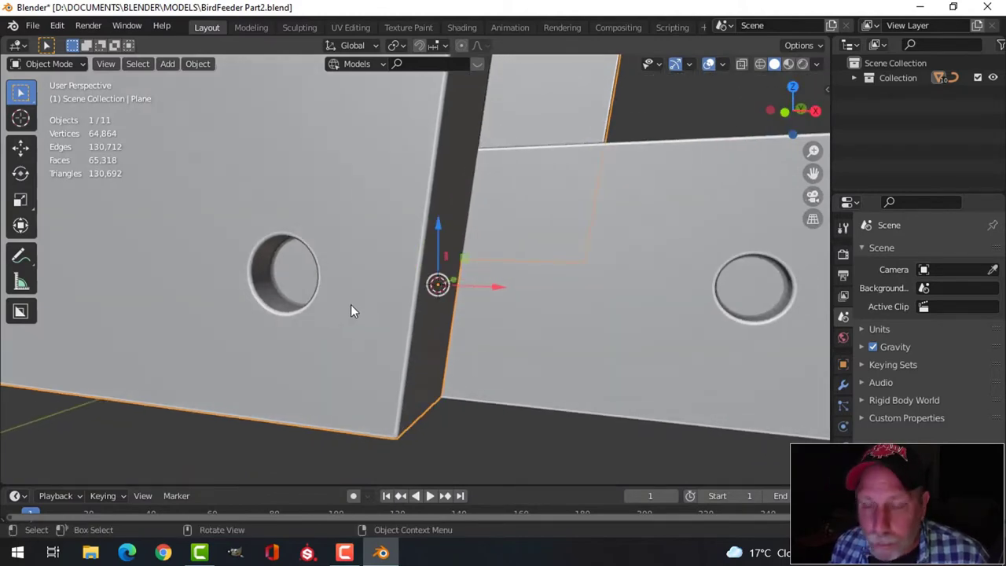
pyautogui.scroll(3, 352, 312)
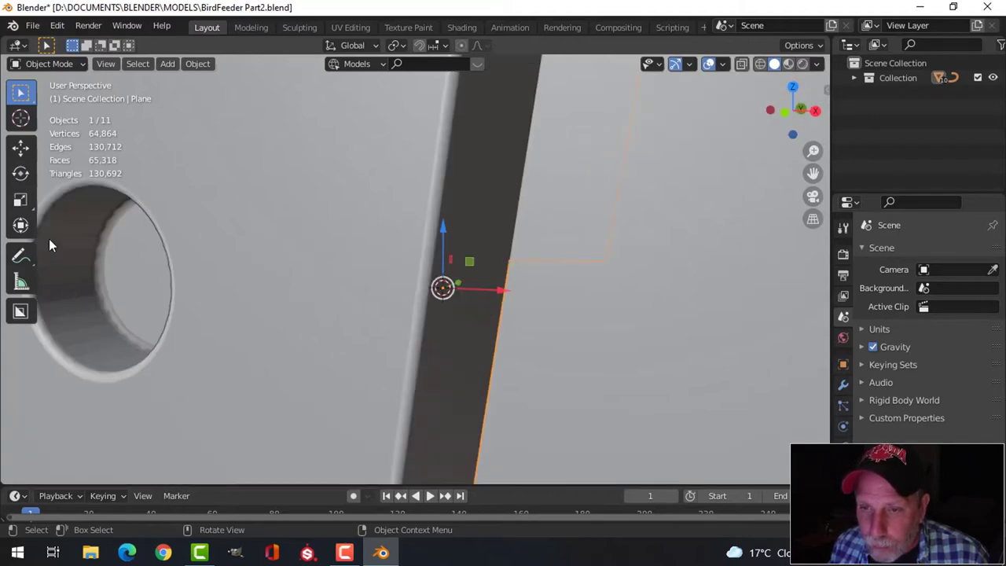
pyautogui.scroll(-6, 173, 334)
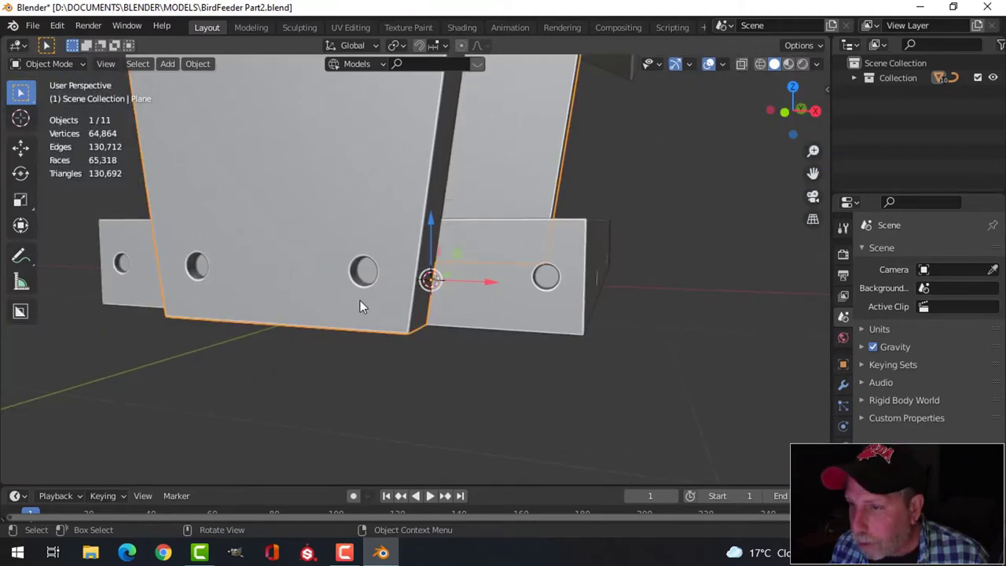
pyautogui.click(845, 387)
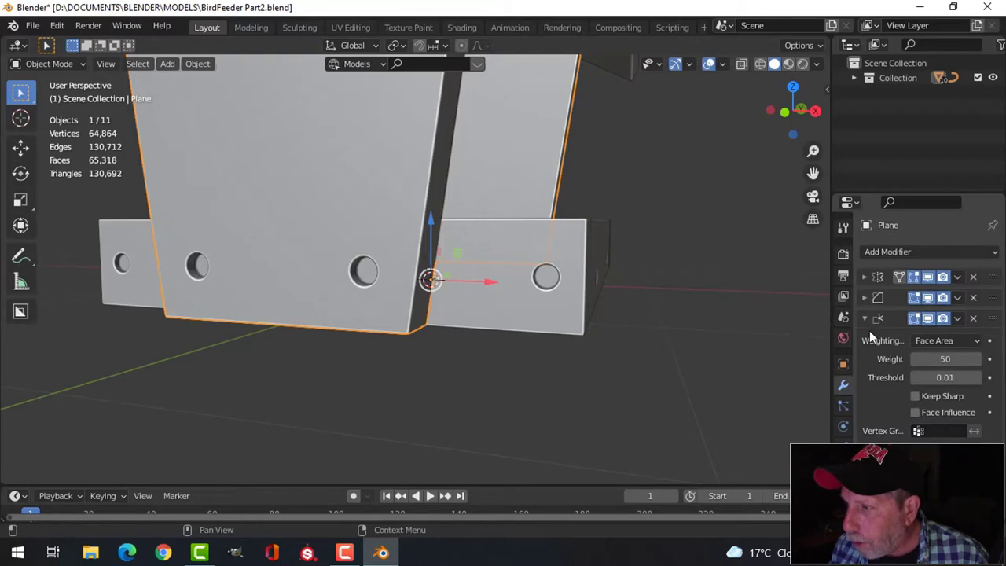
pyautogui.click(865, 297)
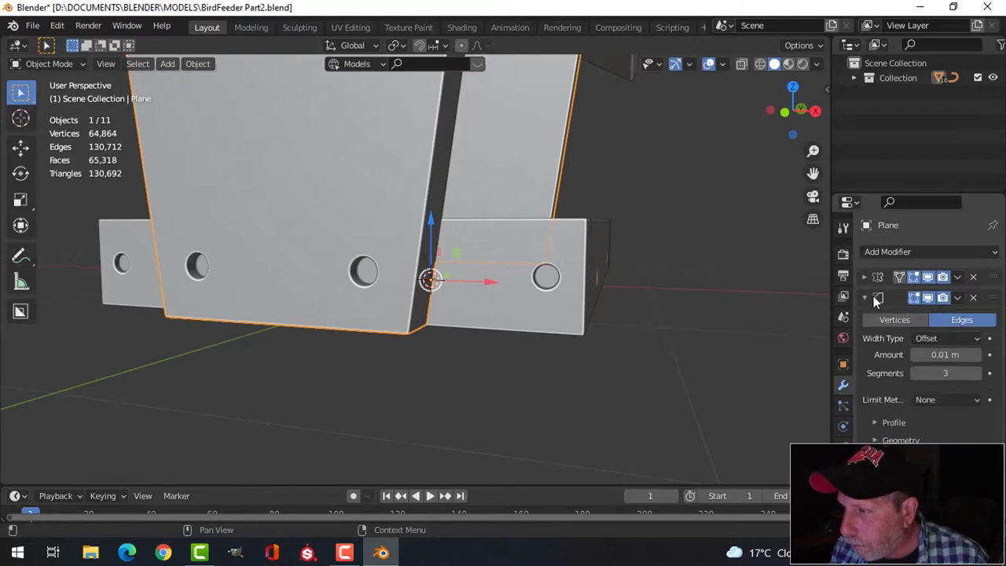
pyautogui.click(930, 398)
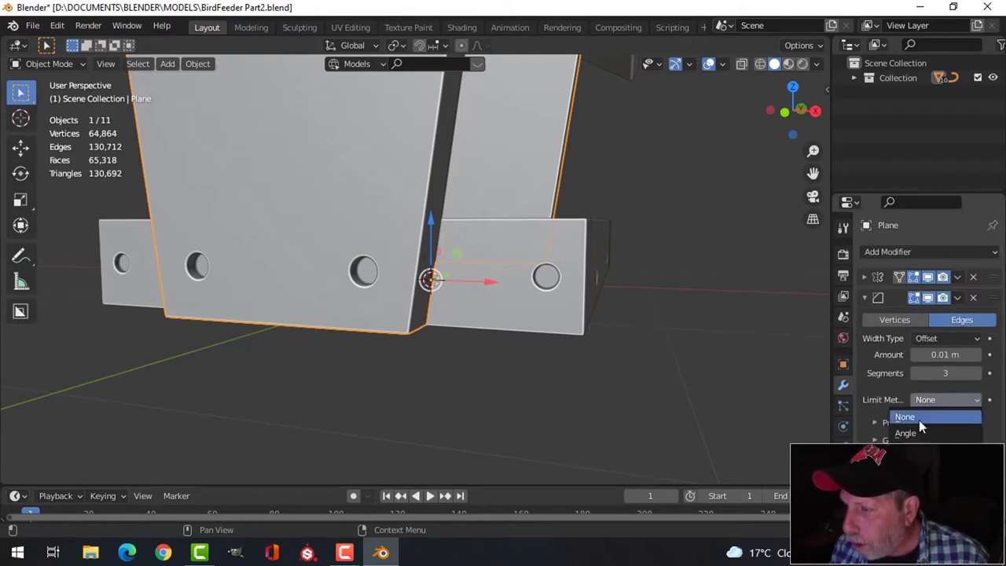
pyautogui.click(915, 429)
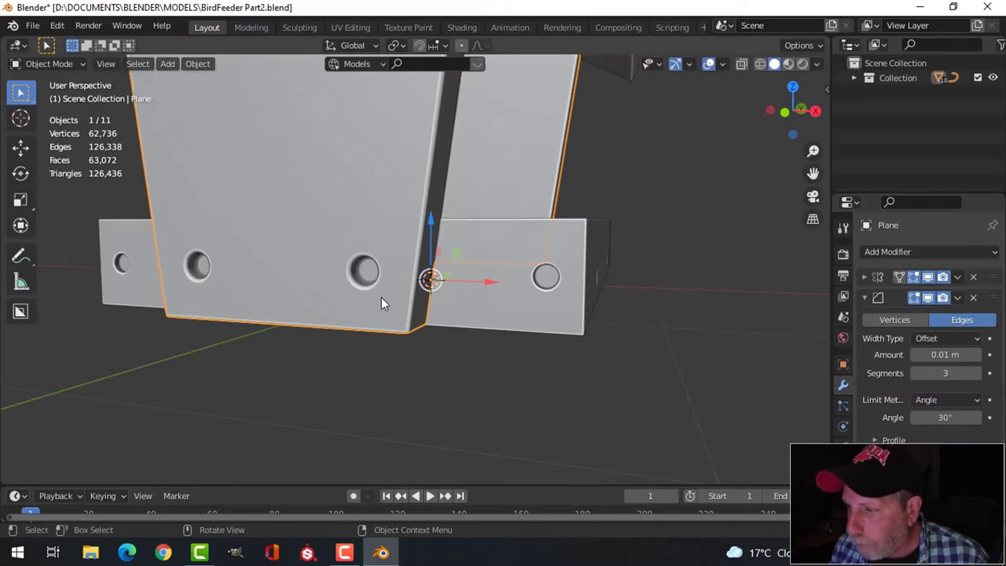
pyautogui.scroll(2, 380, 303)
pyautogui.scroll(-2, 379, 301)
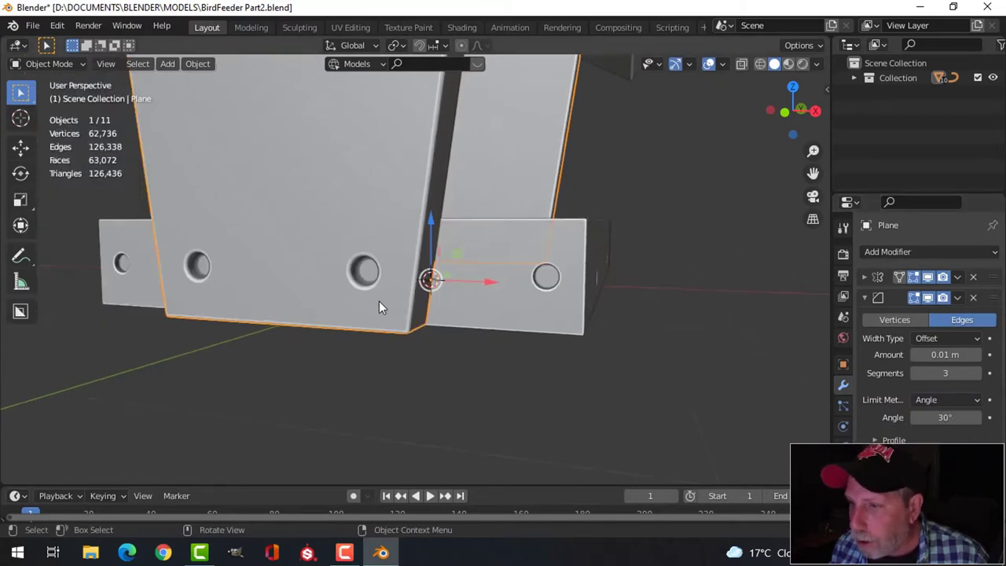
pyautogui.scroll(-2, 379, 301)
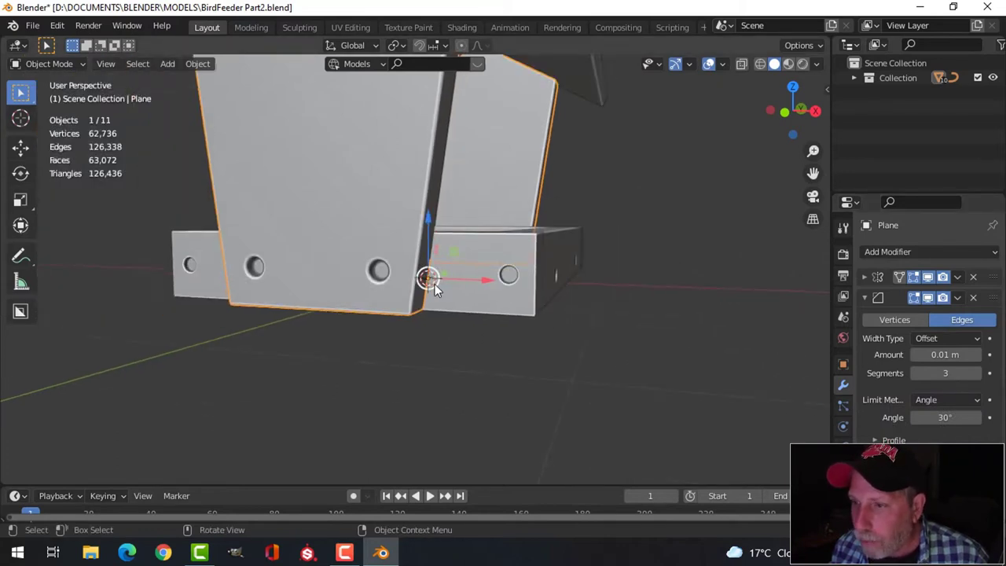
# - Set the Bevel modifier's limit method to Angle on the tray's end boards behind the upright panels
pyautogui.click(477, 297)
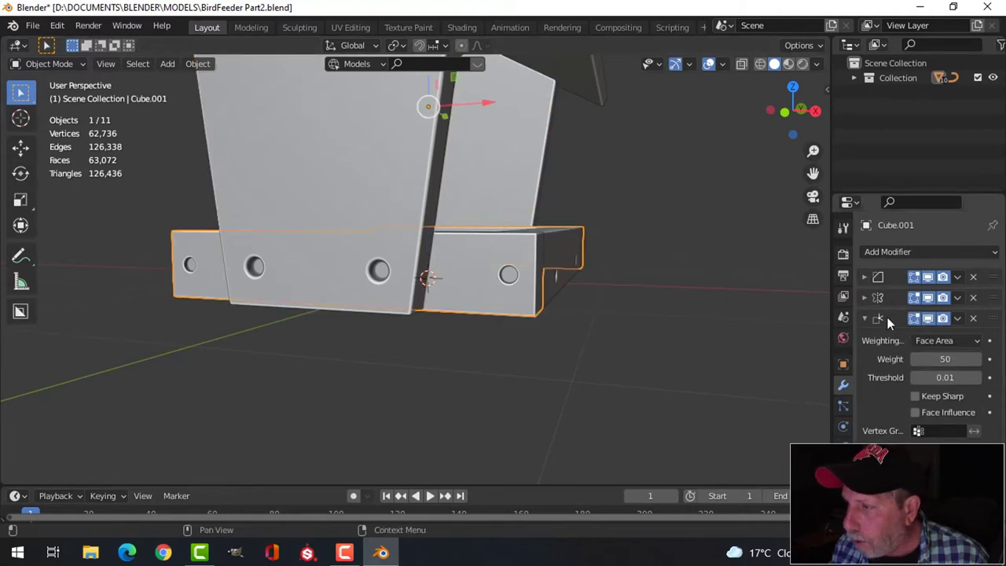
pyautogui.click(866, 276)
pyautogui.click(935, 380)
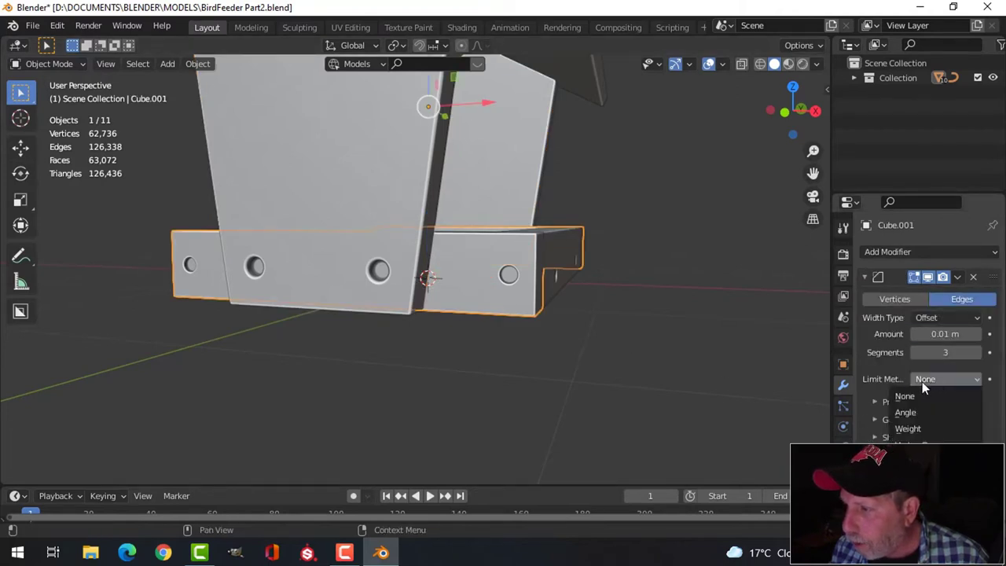
pyautogui.click(912, 412)
# - Set the Bevel modifier's limit method to Angle on the tray's long side boards and deselect them
pyautogui.moveTo(520, 295); pyautogui.dragTo(486, 290, button='middle')
pyautogui.click(486, 290)
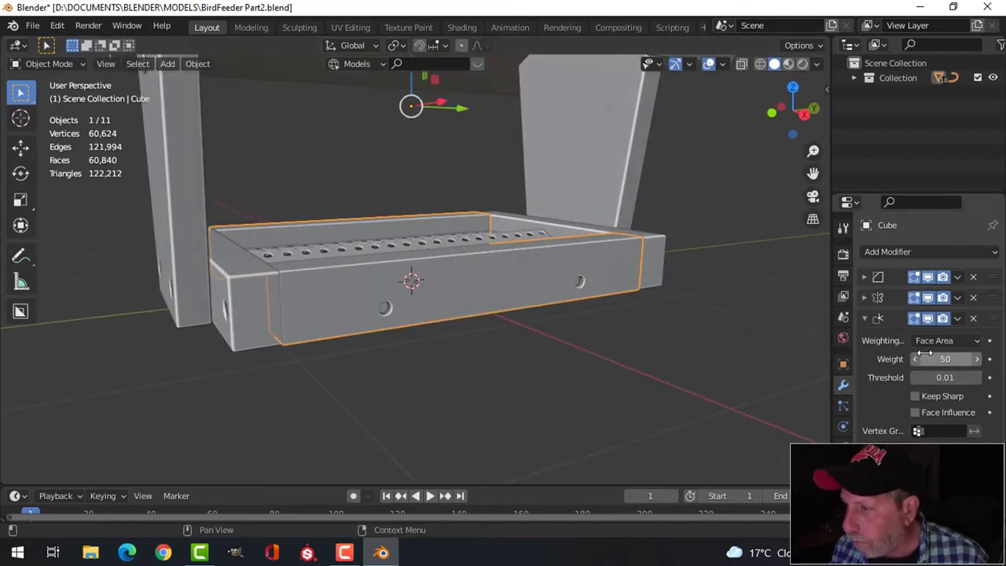
pyautogui.click(866, 276)
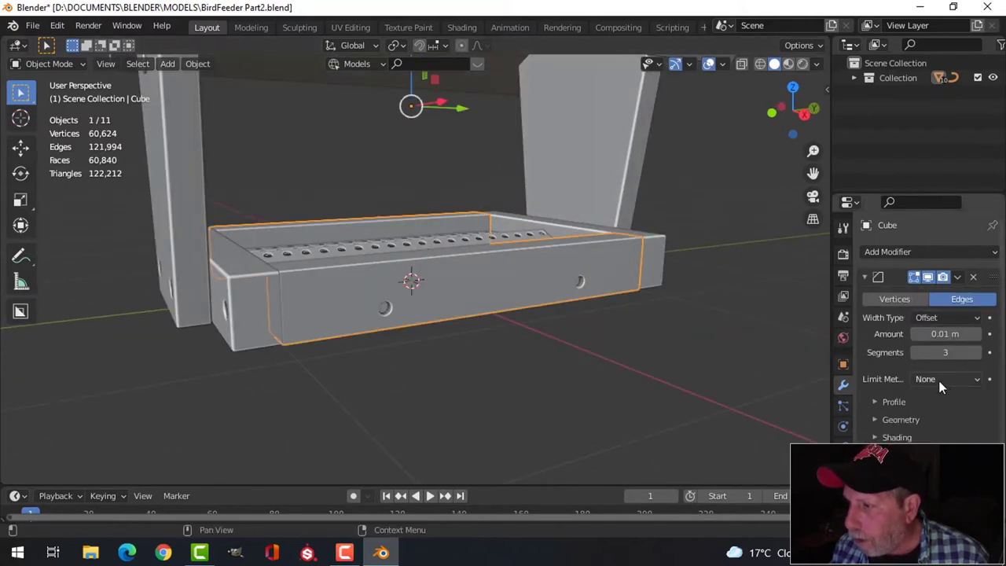
pyautogui.click(939, 381)
pyautogui.click(912, 412)
pyautogui.click(445, 332)
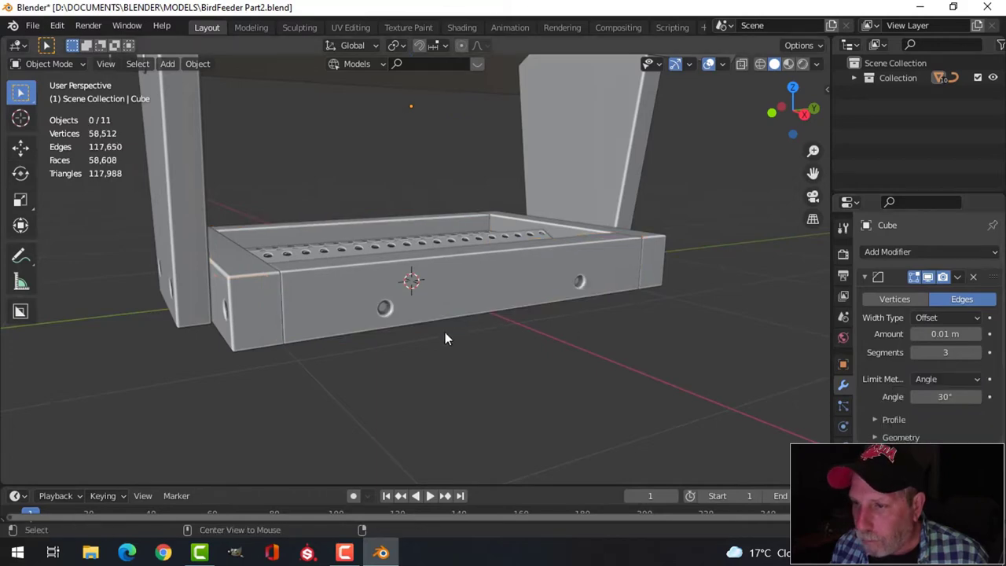
# - Snap the 3D cursor to the inner face of the front end panel's lower hole on the +X side
pyautogui.moveTo(445, 331)
pyautogui.mouseDown(button='middle')
pyautogui.moveTo(518, 333)
pyautogui.moveTo(415, 337)
pyautogui.moveTo(449, 316)
pyautogui.moveTo(434, 335)
pyautogui.mouseUp(button='middle')
pyautogui.scroll(-4, 467, 307)
pyautogui.keyDown('shift'); pyautogui.moveTo(480, 259); pyautogui.dragTo(463, 324, button='middle'); pyautogui.keyUp('shift')
pyautogui.scroll(3, 454, 317)
pyautogui.click(472, 335)
pyautogui.scroll(3, 477, 336)
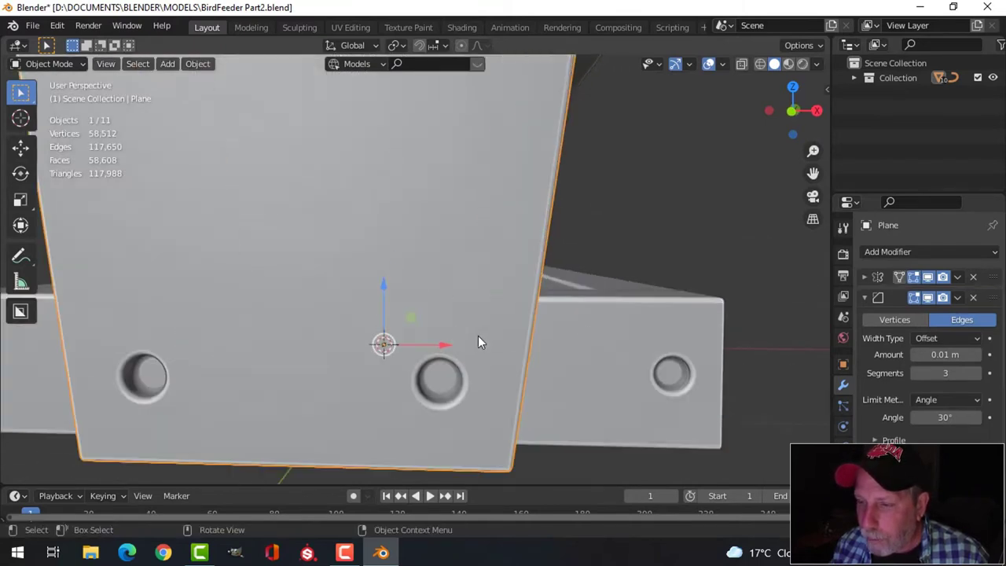
pyautogui.press('Tab')
pyautogui.keyDown('shift'); pyautogui.moveTo(507, 358); pyautogui.dragTo(451, 317, button='middle'); pyautogui.keyUp('shift')
pyautogui.hotkey('alt', 'a')
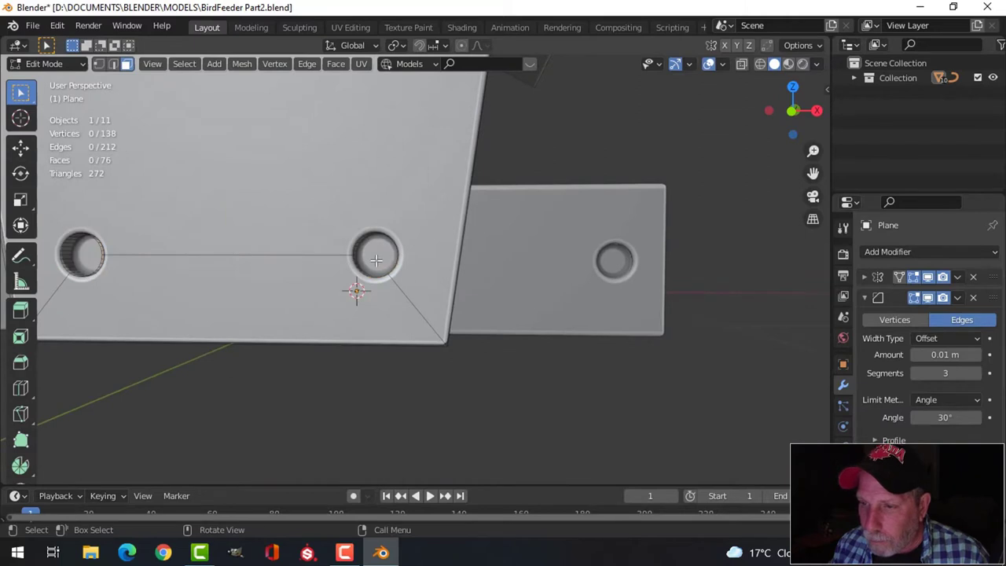
pyautogui.click(378, 256)
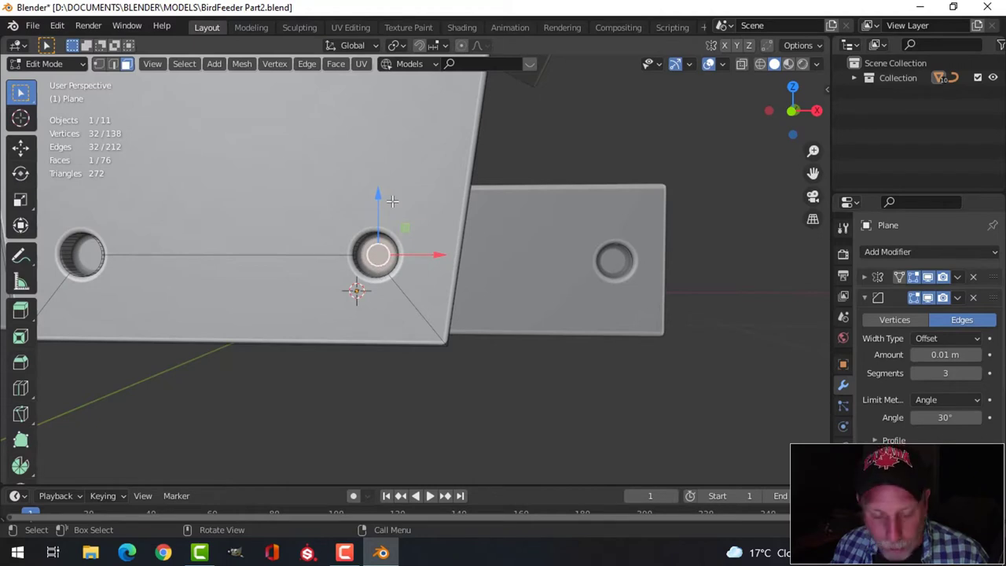
pyautogui.hotkey('shift', 's')
pyautogui.click(378, 287)
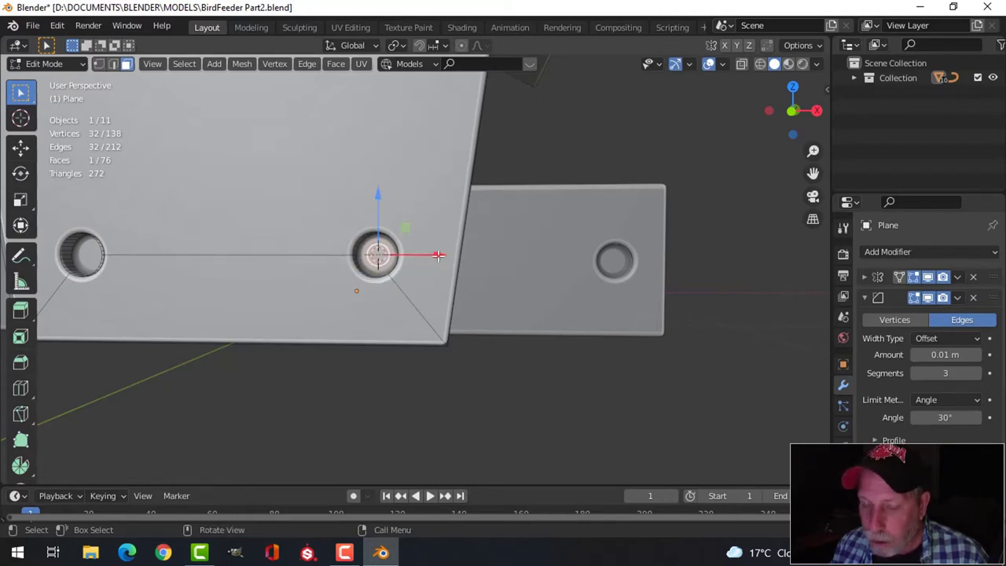
pyautogui.hotkey('alt', 'a')
pyautogui.press('Tab')
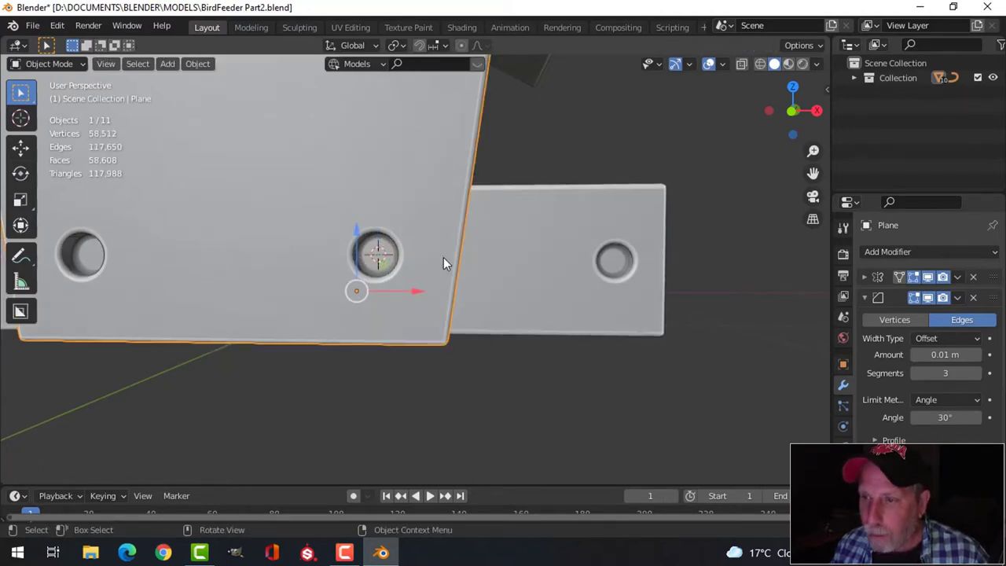
# - Add a plane mesh at the 3D cursor in the panel's hole
pyautogui.scroll(-5, 443, 257)
pyautogui.moveTo(466, 258); pyautogui.dragTo(437, 266, button='middle')
pyautogui.hotkey('shift', 'a')
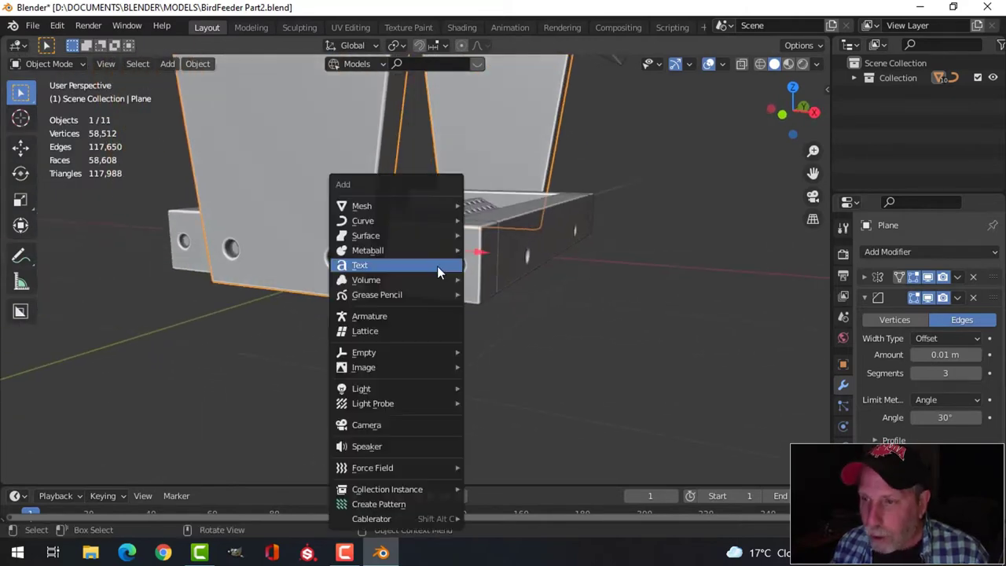
pyautogui.moveTo(399, 206)
pyautogui.click(484, 204)
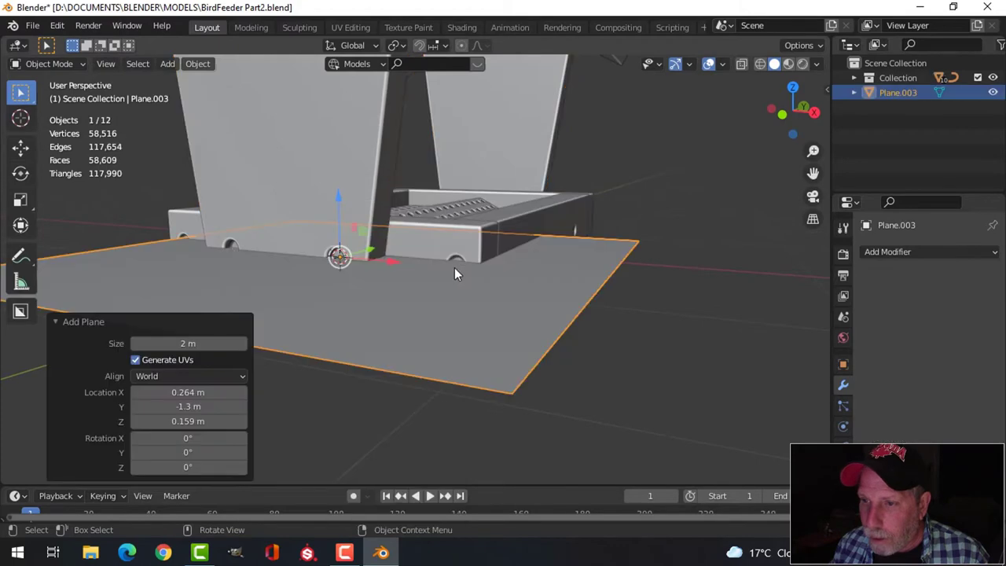
# - Rotate the plane's geometry 90° about the X axis to stand it parallel to the end panel
pyautogui.moveTo(454, 268); pyautogui.dragTo(526, 269, button='middle')
pyautogui.press('Tab')
pyautogui.scroll(2, 526, 269)
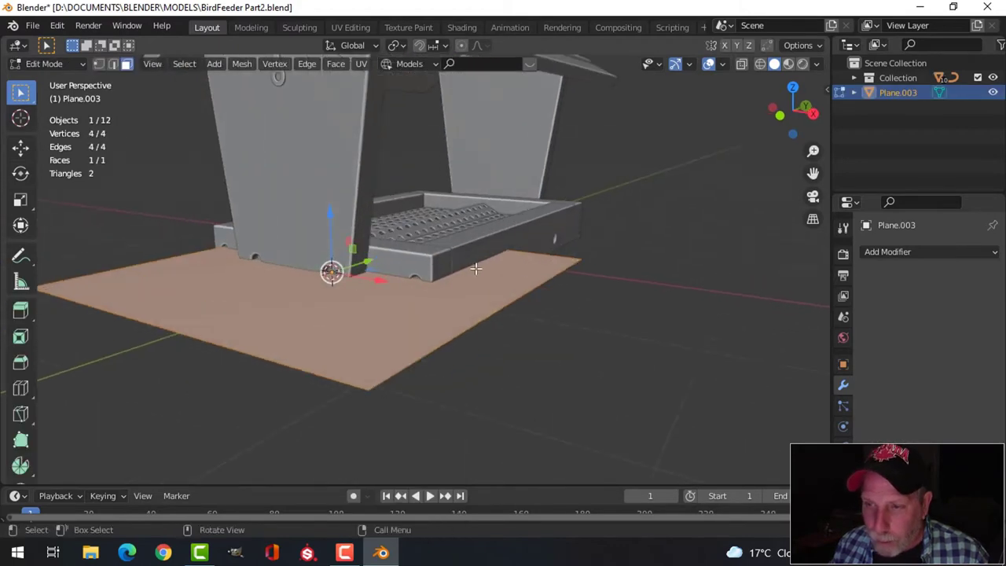
pyautogui.write('rx90')
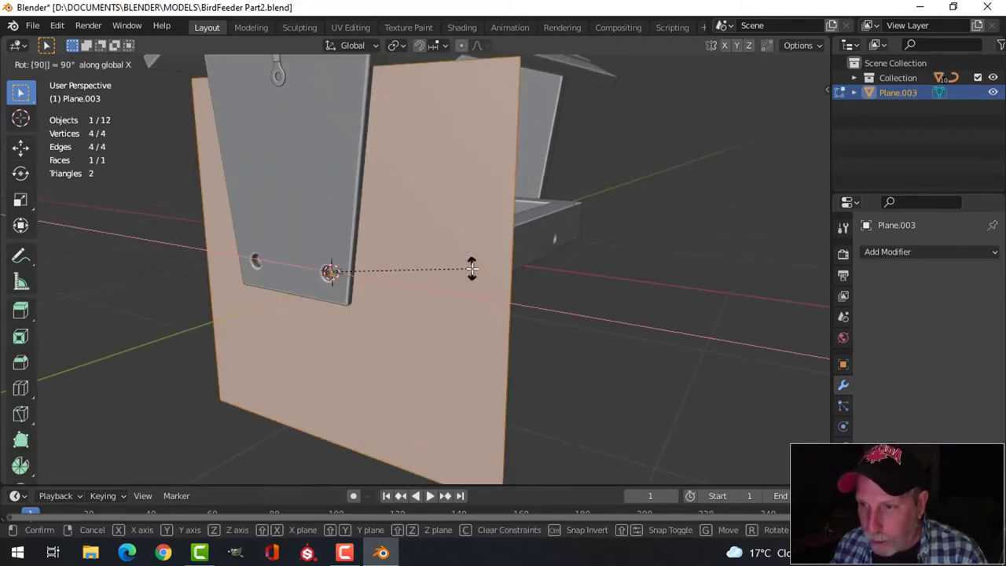
pyautogui.press('Return')
pyautogui.moveTo(446, 286); pyautogui.dragTo(500, 281, button='middle')
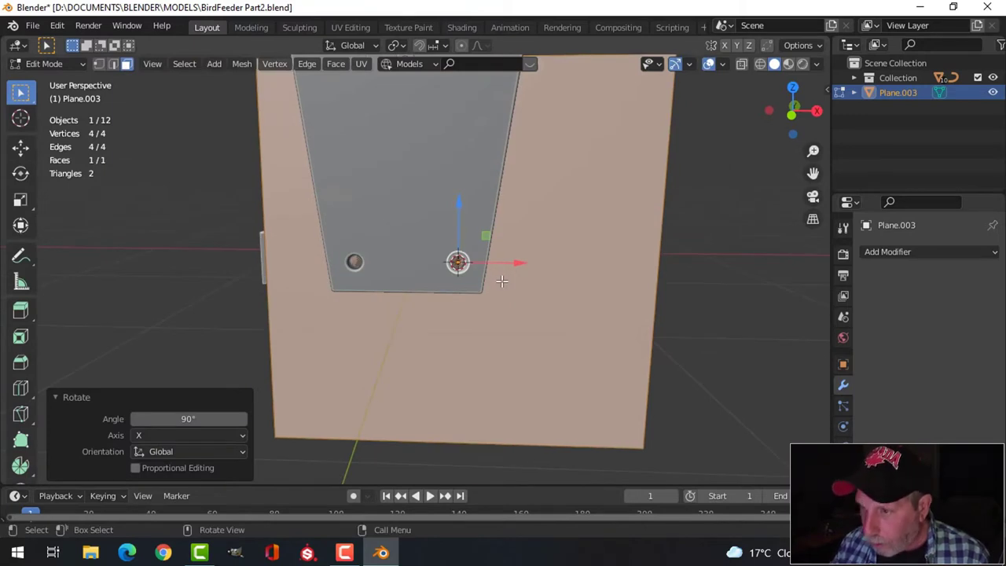
# - Scale the plane to about 0.08 and move it about -0.058 m along Y, out in front of the panel
pyautogui.press('KP_1')
pyautogui.scroll(4, 503, 280)
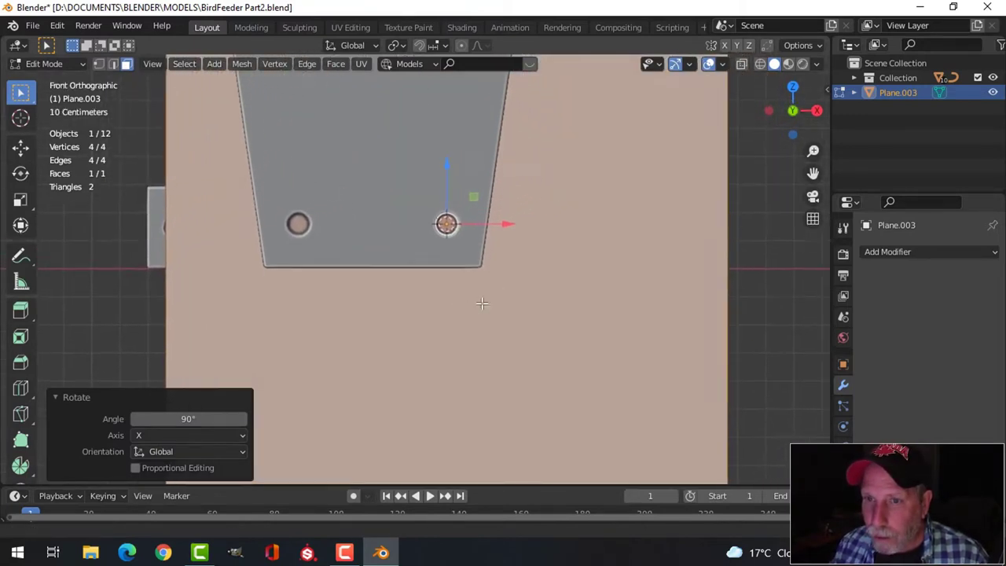
pyautogui.scroll(-1, 613, 285)
pyautogui.scroll(2, 628, 281)
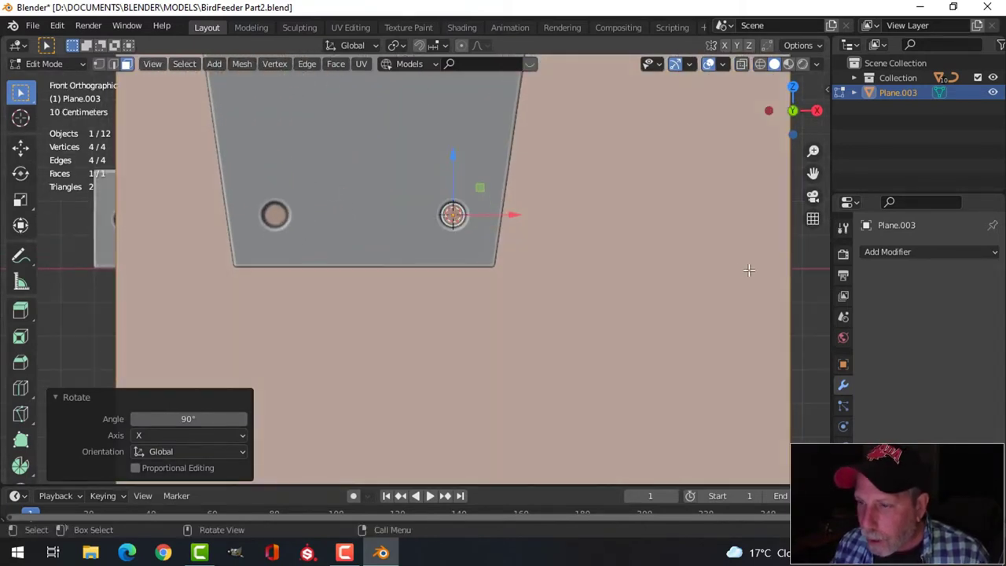
pyautogui.press('s')
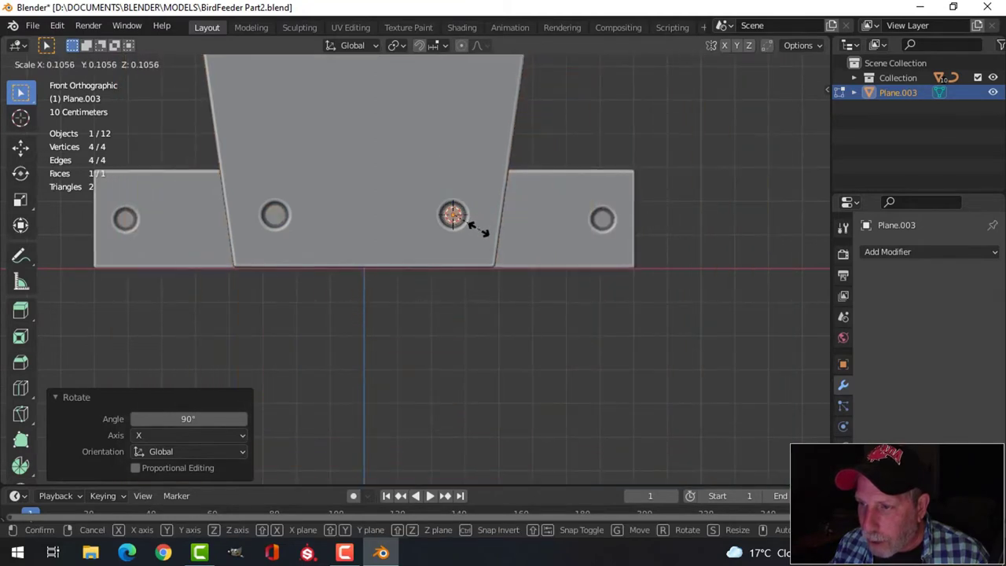
pyautogui.click(476, 232)
pyautogui.moveTo(476, 232); pyautogui.dragTo(280, 291, button='middle')
pyautogui.scroll(-3, 469, 225)
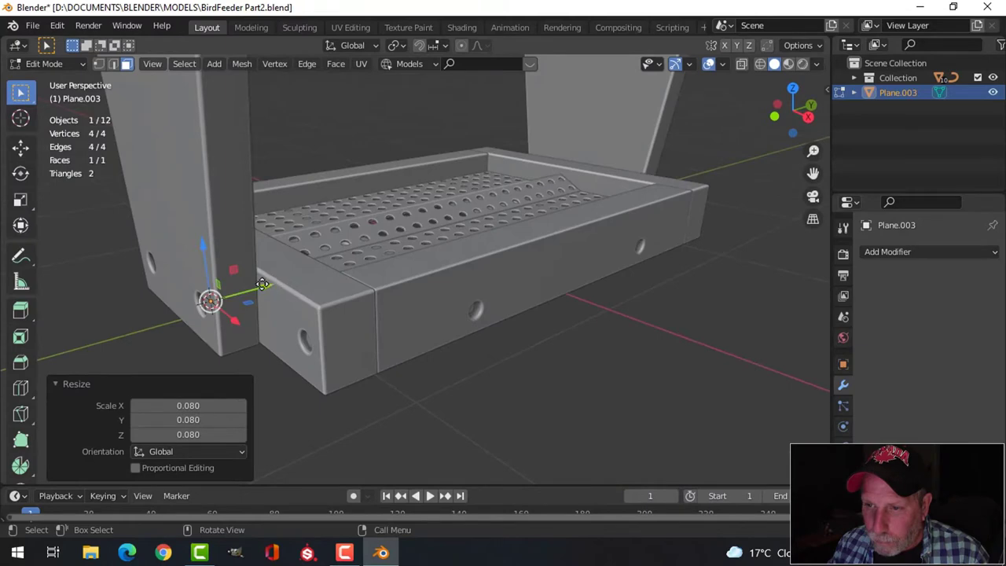
pyautogui.moveTo(262, 285); pyautogui.dragTo(246, 286)
# - Scale the plane down by a factor of about 0.365 to match the hole's size in front view
pyautogui.press('KP_1')
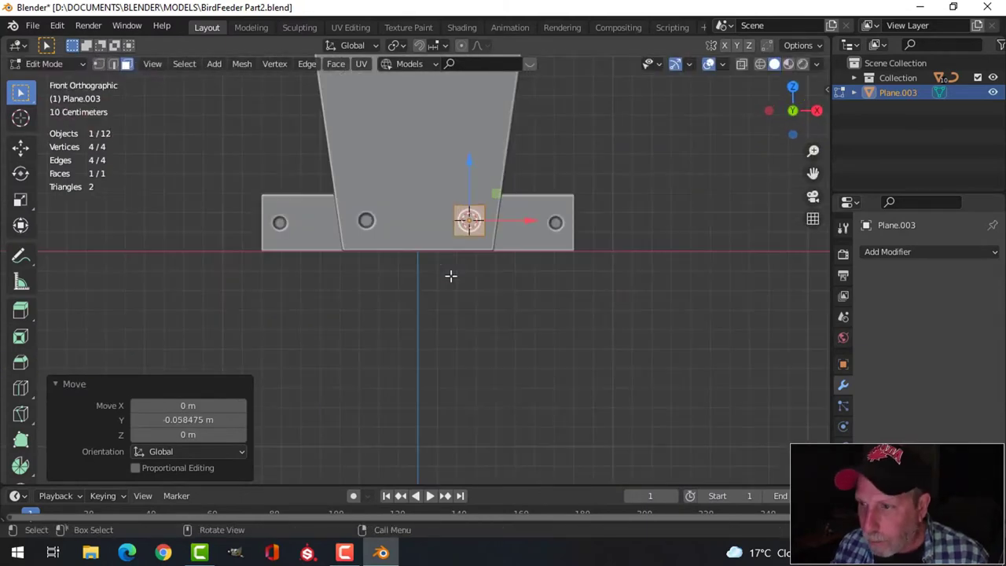
pyautogui.scroll(4, 450, 275)
pyautogui.keyDown('shift'); pyautogui.moveTo(589, 234); pyautogui.dragTo(495, 269, button='middle'); pyautogui.keyUp('shift')
pyautogui.scroll(1, 494, 270)
pyautogui.press('s')
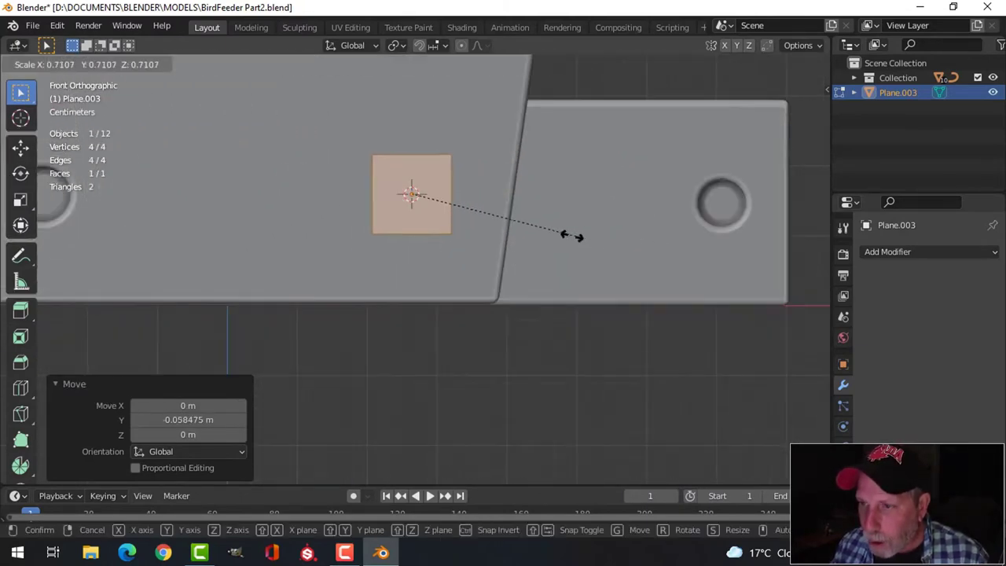
pyautogui.click(495, 227)
pyautogui.scroll(5, 503, 236)
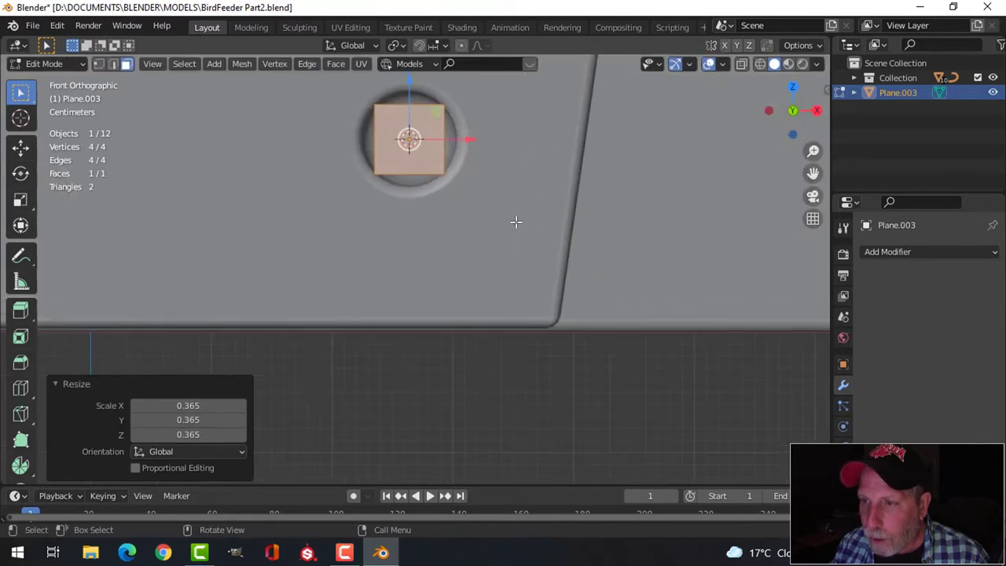
pyautogui.keyDown('shift'); pyautogui.moveTo(466, 254); pyautogui.dragTo(474, 272, button='middle'); pyautogui.keyUp('shift')
pyautogui.scroll(1, 435, 243)
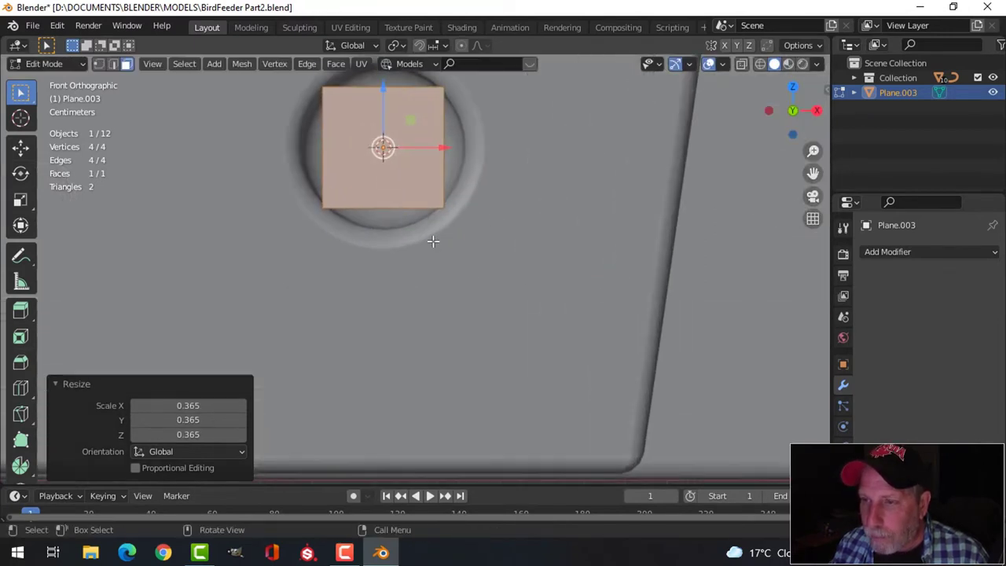
pyautogui.scroll(-1, 445, 242)
pyautogui.keyDown('shift'); pyautogui.moveTo(406, 216); pyautogui.dragTo(409, 246, button='middle'); pyautogui.keyUp('shift')
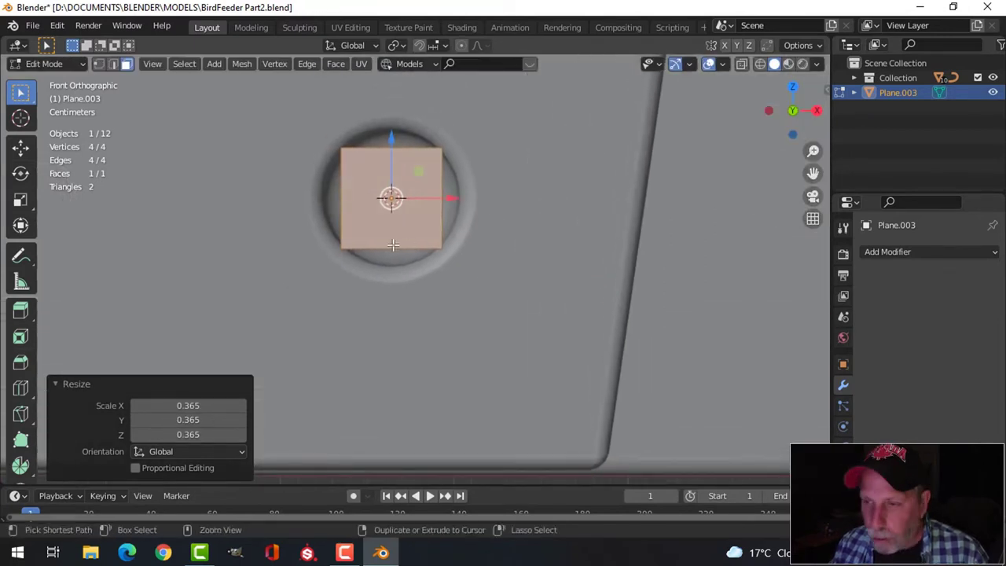
# - Cut the plane into four equal quads with one centred vertical and one centred horizontal loop cut
pyautogui.hotkey('ctrl', 'r')
pyautogui.click(393, 246)
pyautogui.rightClick(393, 245)
pyautogui.hotkey('ctrl', 'r')
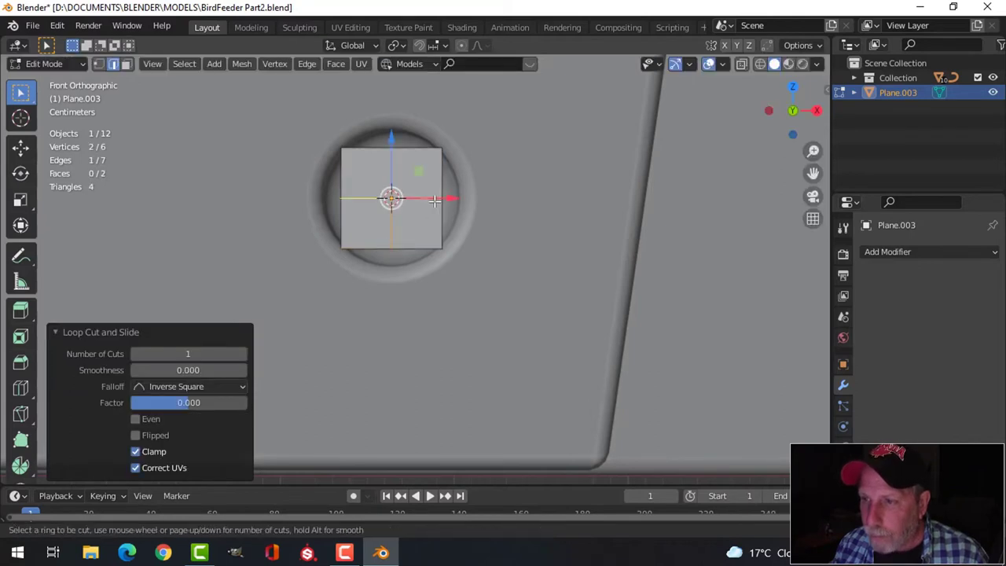
pyautogui.click(439, 204)
pyautogui.rightClick(484, 201)
pyautogui.scroll(1, 485, 202)
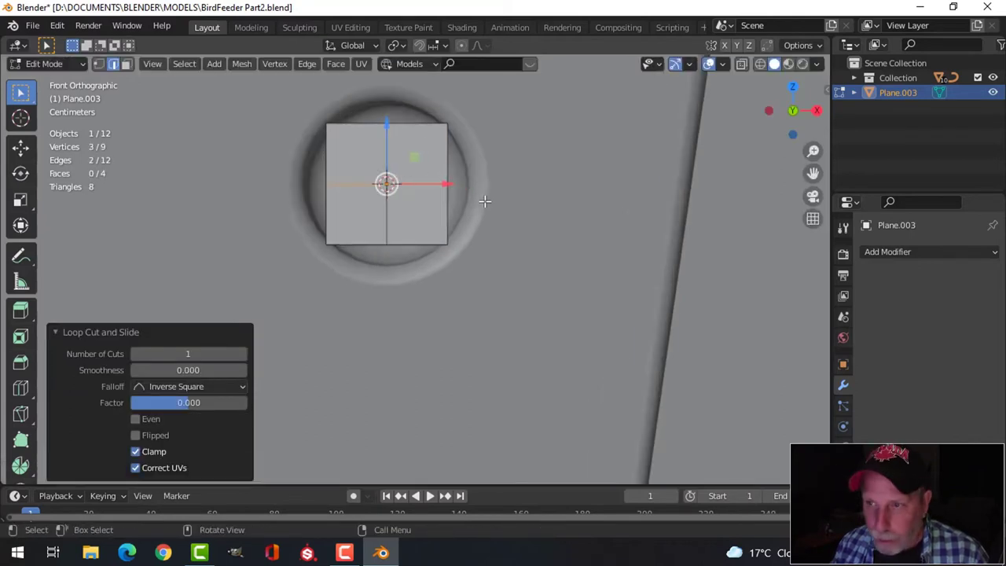
# - Extrude the plane's eight outer boundary edges and scale them outward by 1.326 to form a border ring of faces
pyautogui.hotkey('alt', 'a')
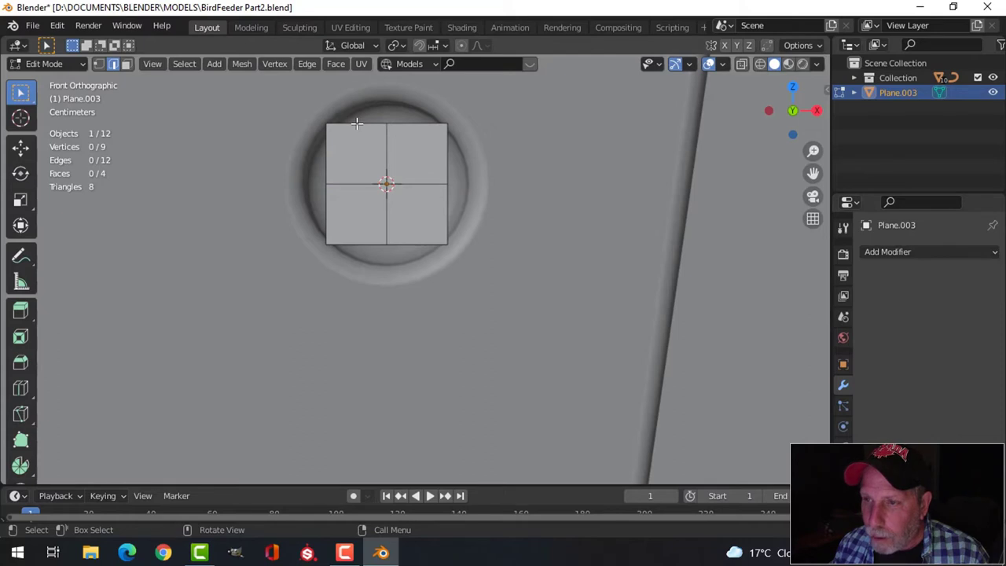
pyautogui.click(356, 123)
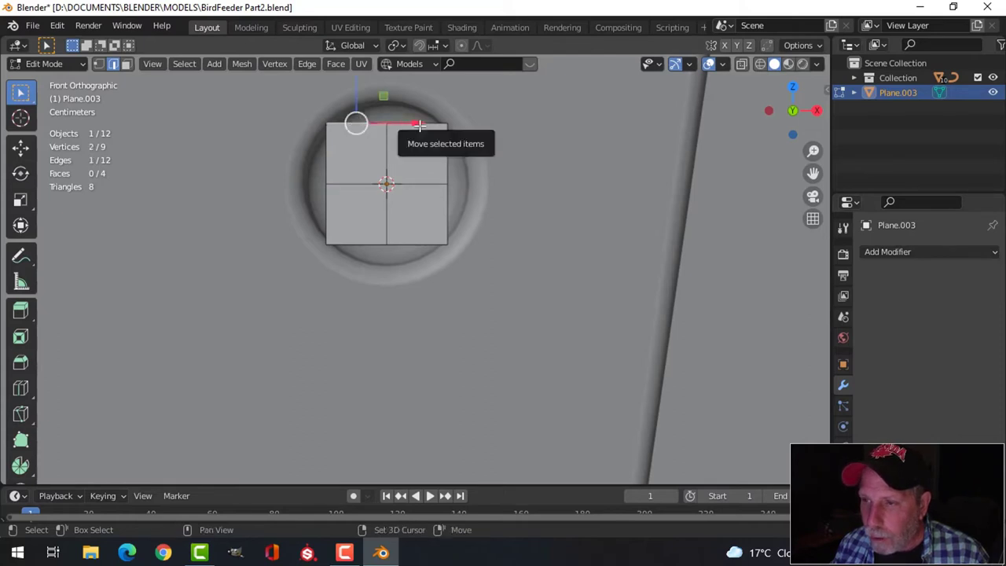
pyautogui.keyDown('shift'); pyautogui.click(416, 124); pyautogui.keyUp('shift')
pyautogui.keyDown('shift'); pyautogui.click(445, 151); pyautogui.keyUp('shift')
pyautogui.keyDown('shift'); pyautogui.click(441, 225); pyautogui.keyUp('shift')
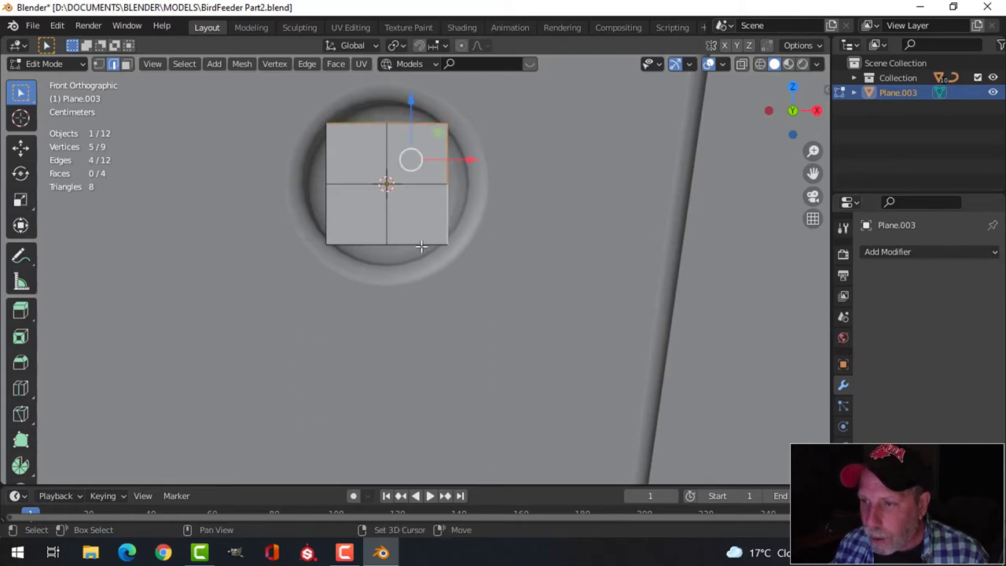
pyautogui.keyDown('shift'); pyautogui.click(417, 245); pyautogui.keyUp('shift')
pyautogui.keyDown('shift'); pyautogui.click(362, 244); pyautogui.keyUp('shift')
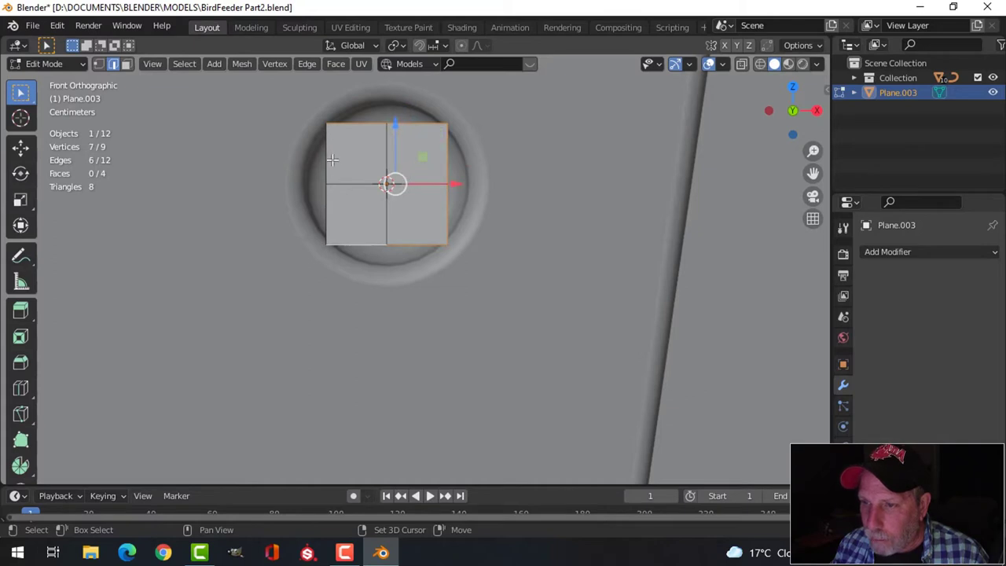
pyautogui.keyDown('shift'); pyautogui.click(337, 183); pyautogui.keyUp('shift')
pyautogui.keyDown('shift'); pyautogui.click(333, 160); pyautogui.keyUp('shift')
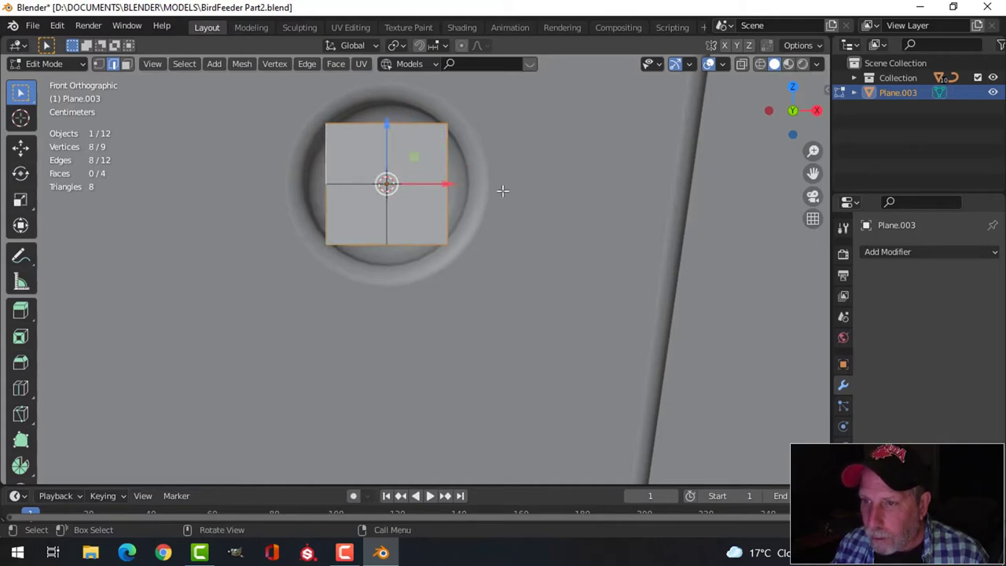
pyautogui.press('e')
pyautogui.rightClick(544, 200)
pyautogui.press('s')
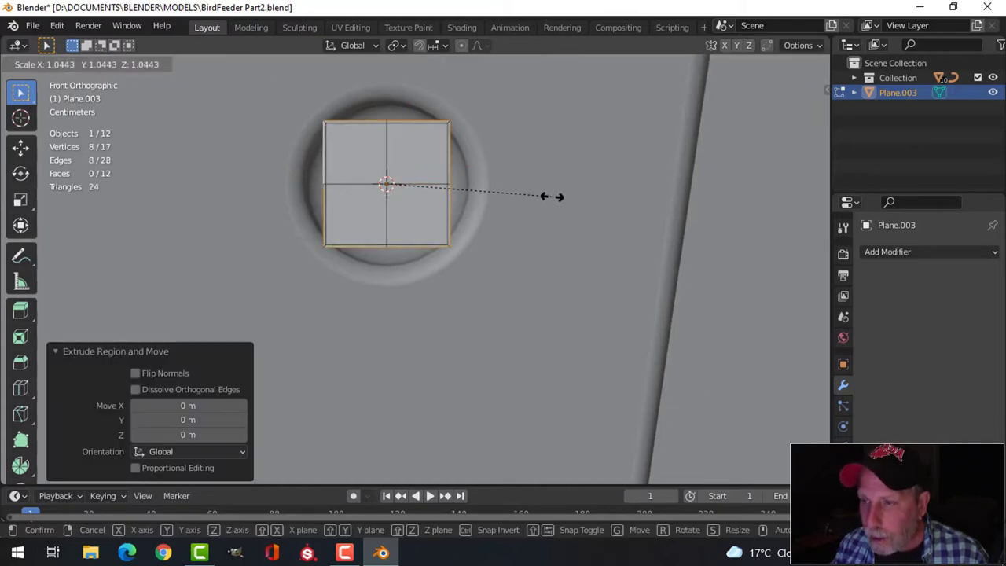
pyautogui.click(603, 179)
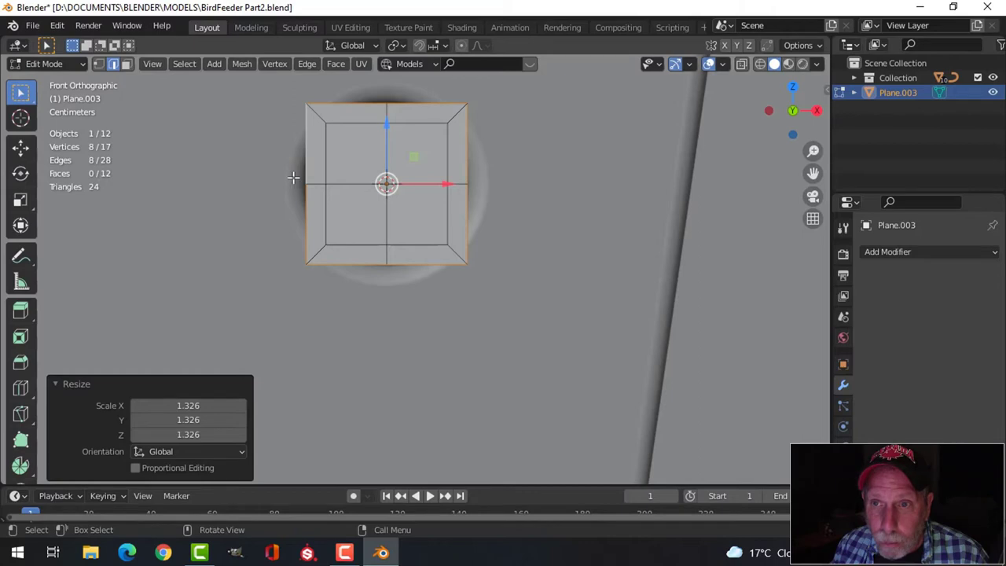
# - Check in the add-on preferences whether Mesh: LoopTools is enabled
pyautogui.click(57, 25)
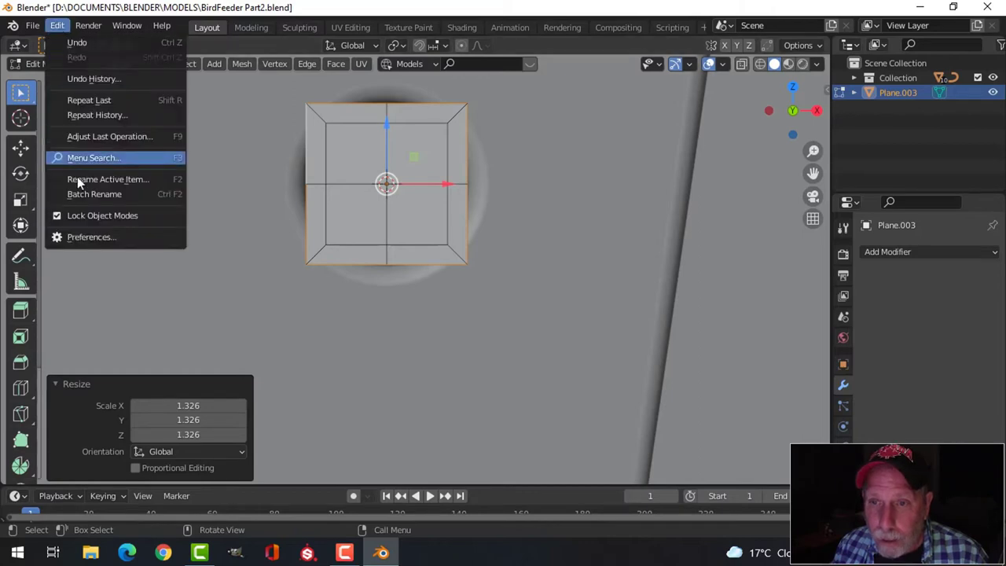
pyautogui.click(84, 238)
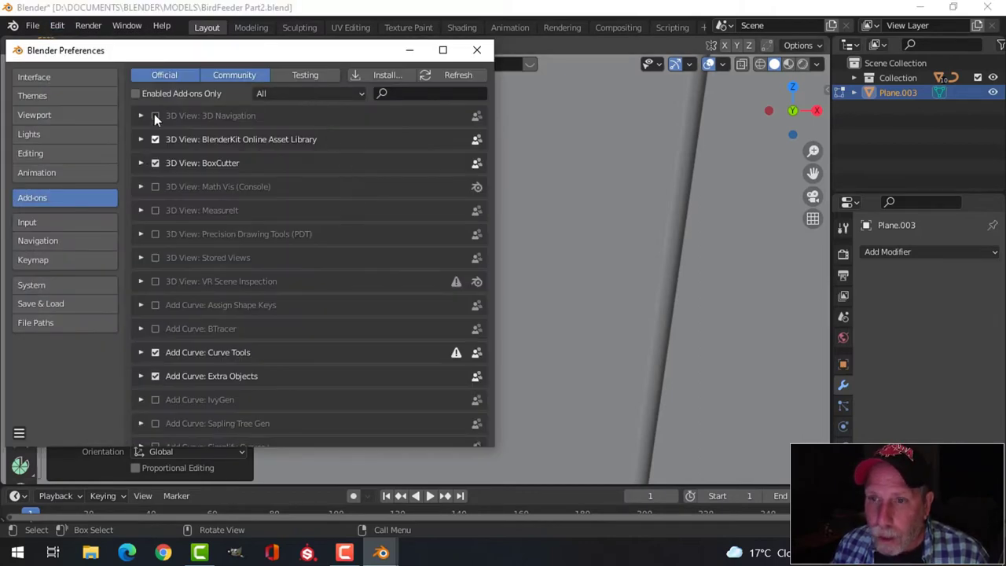
pyautogui.click(411, 95)
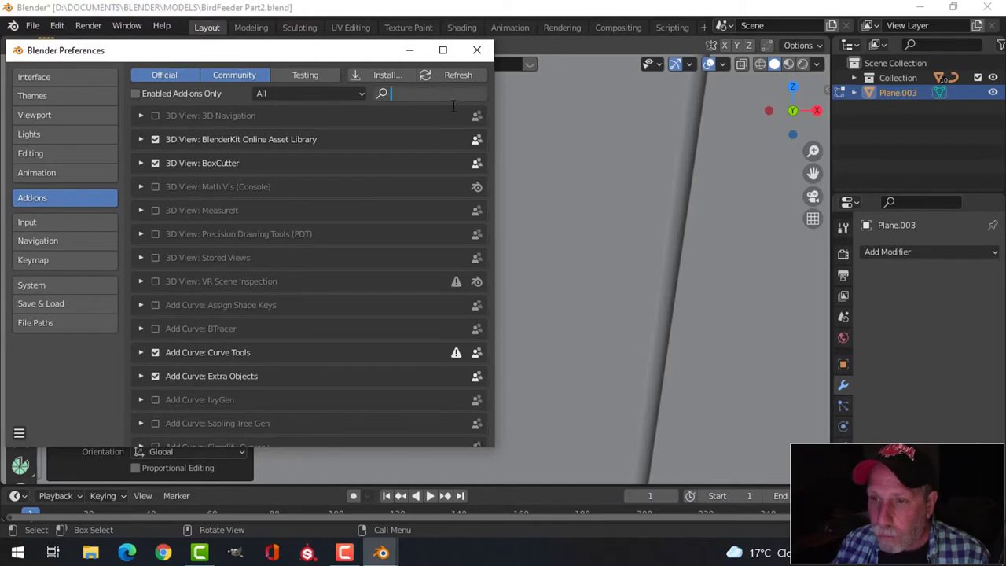
pyautogui.write('loo')
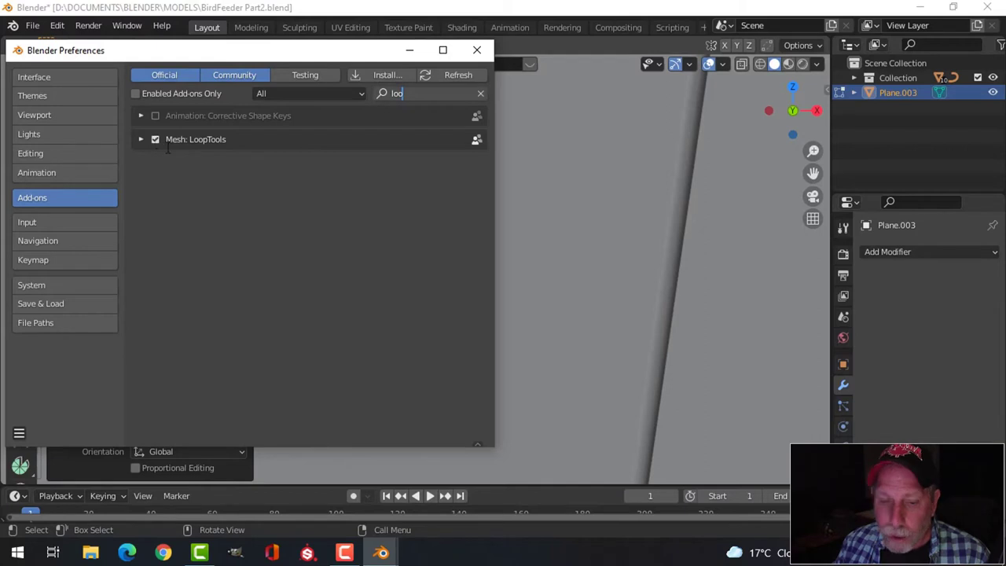
pyautogui.click(480, 93)
pyautogui.click(477, 51)
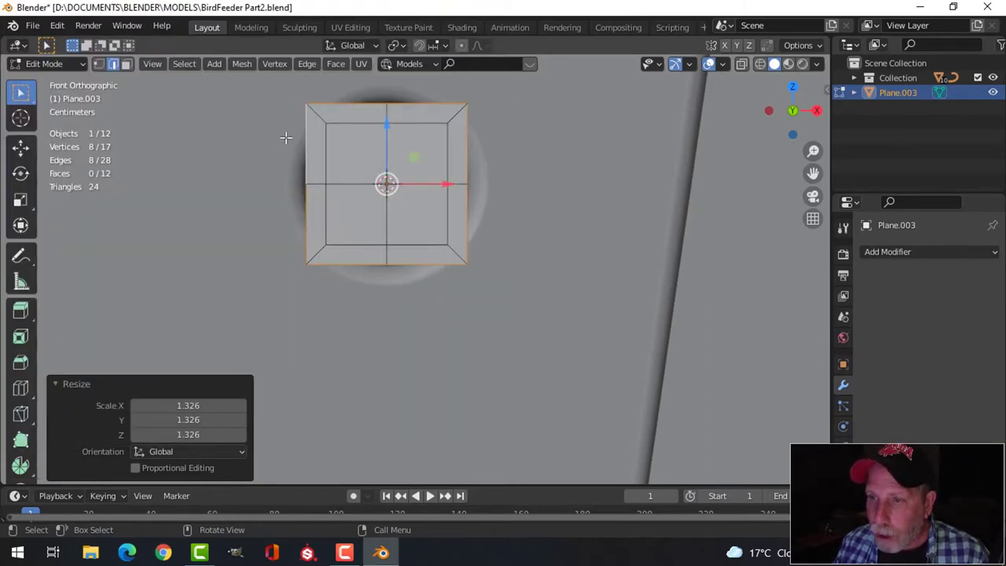
# - Shape the outer edge loop into a circle with LoopTools Circle and scale it up slightly to cover the hole's rim
pyautogui.rightClick(423, 103)
pyautogui.moveTo(388, 85)
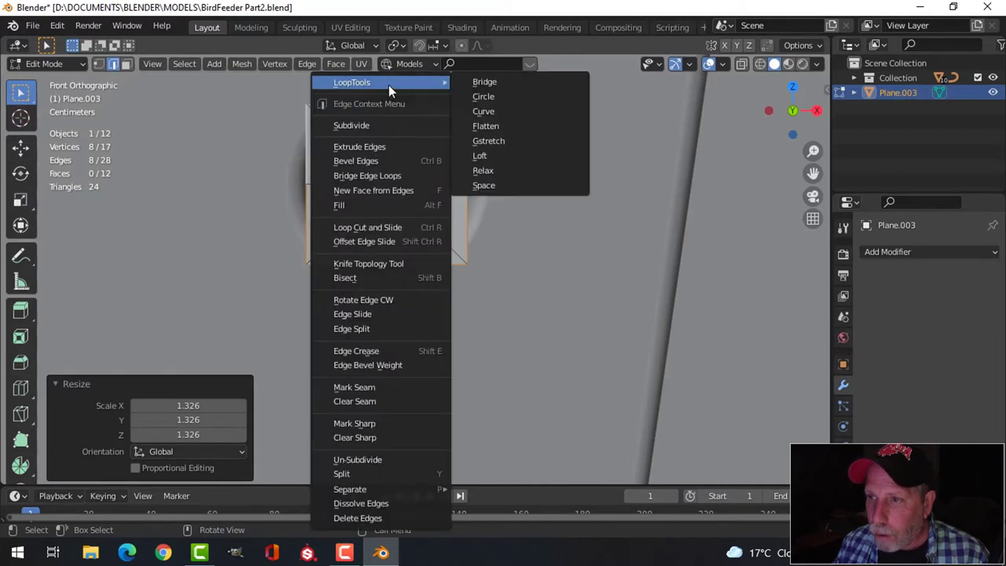
pyautogui.click(480, 97)
pyautogui.press('s')
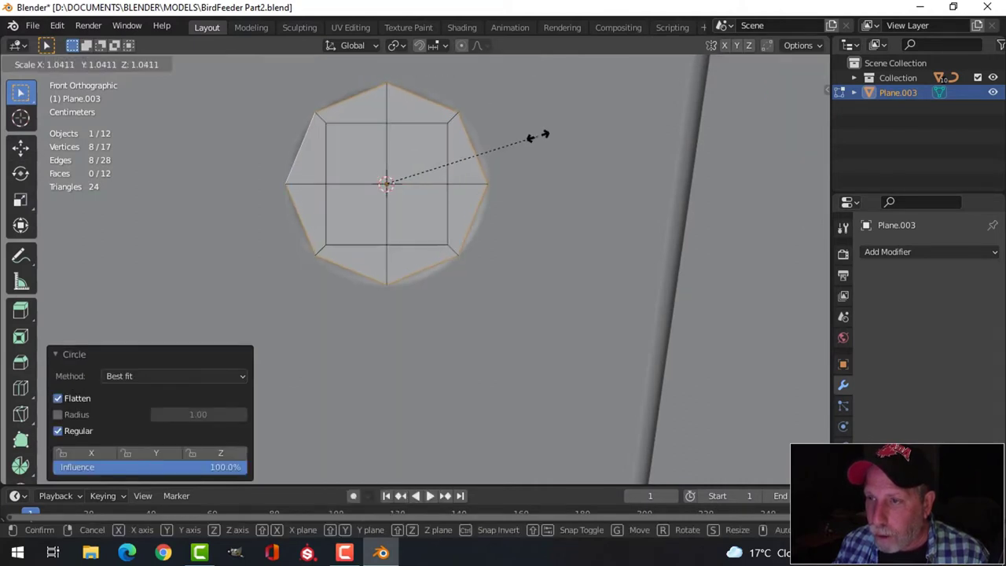
pyautogui.click(543, 131)
pyautogui.hotkey('alt', 'a')
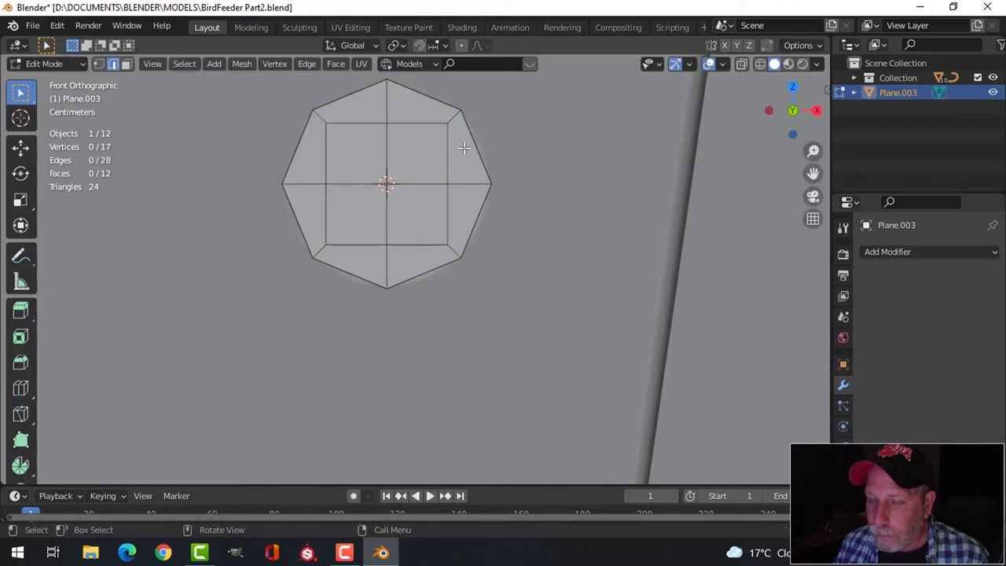
# - Extrude the whole mesh about 0.021 m along Y toward the end panel to give it thickness
pyautogui.moveTo(522, 149); pyautogui.dragTo(434, 201, button='middle')
pyautogui.press('a')
pyautogui.press('KP_Decimal')
pyautogui.press('e')
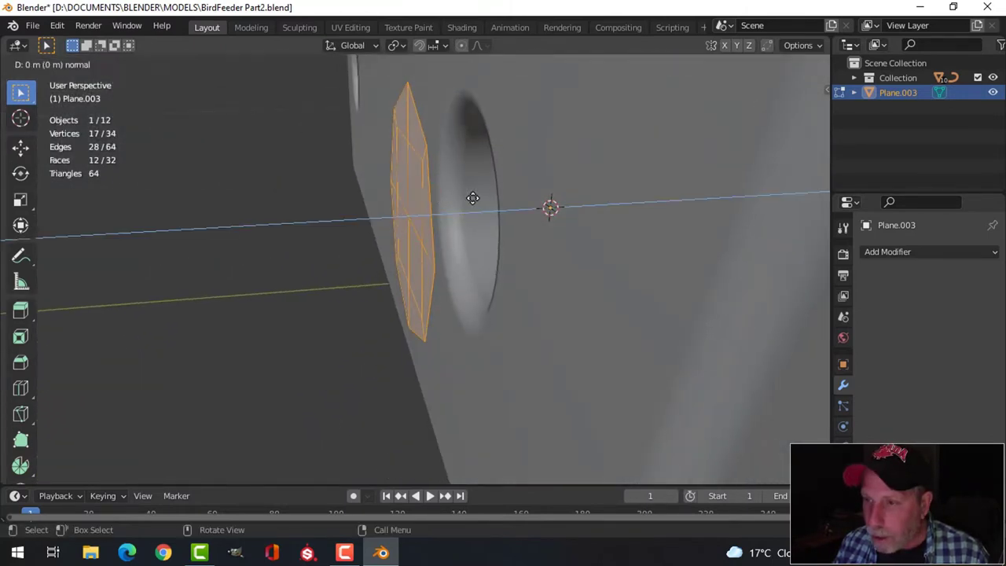
pyautogui.press('Escape')
pyautogui.moveTo(464, 212); pyautogui.dragTo(525, 213)
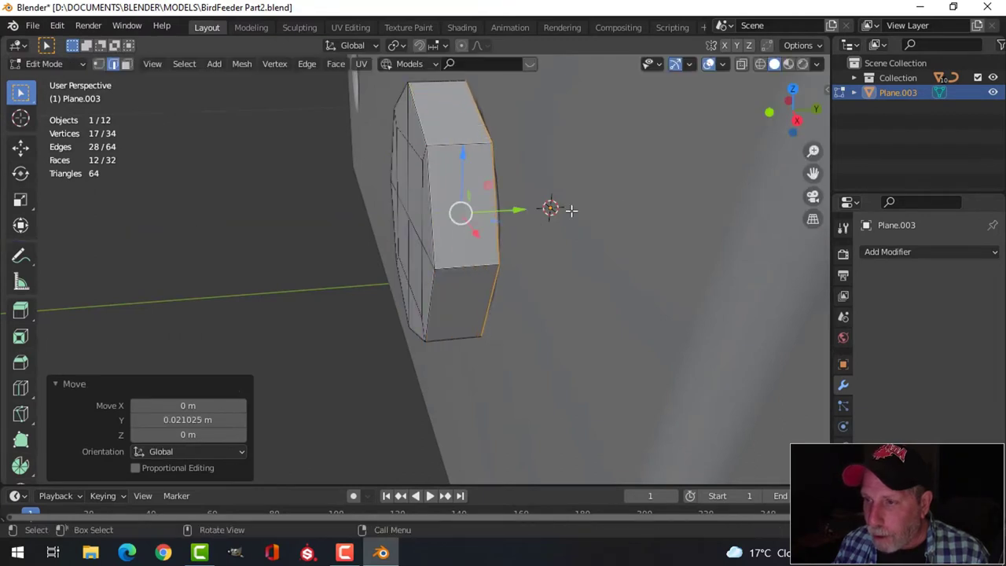
# - Delete the extruded back faces on the side facing the end panel
pyautogui.moveTo(569, 211); pyautogui.dragTo(547, 215, button='middle')
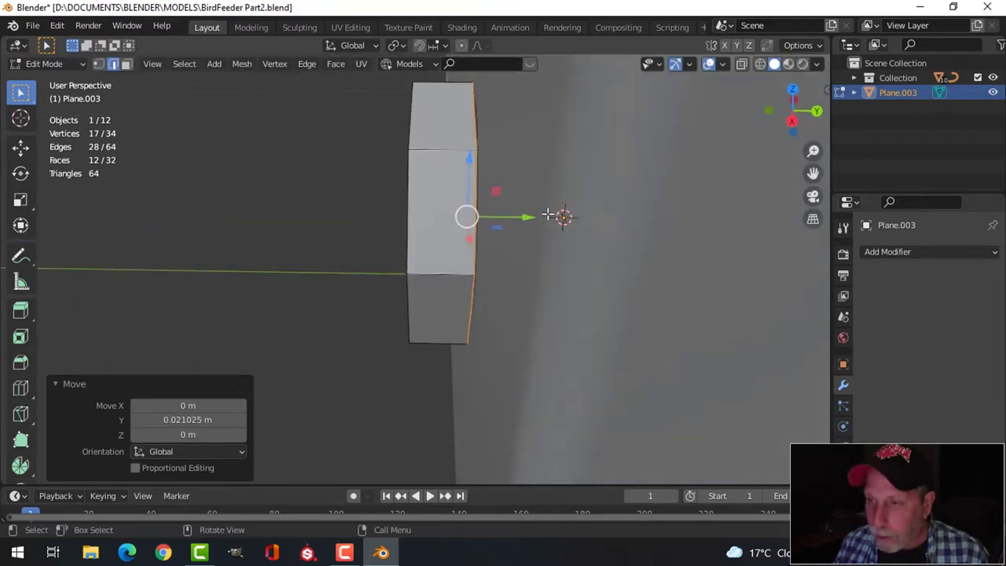
pyautogui.press('x')
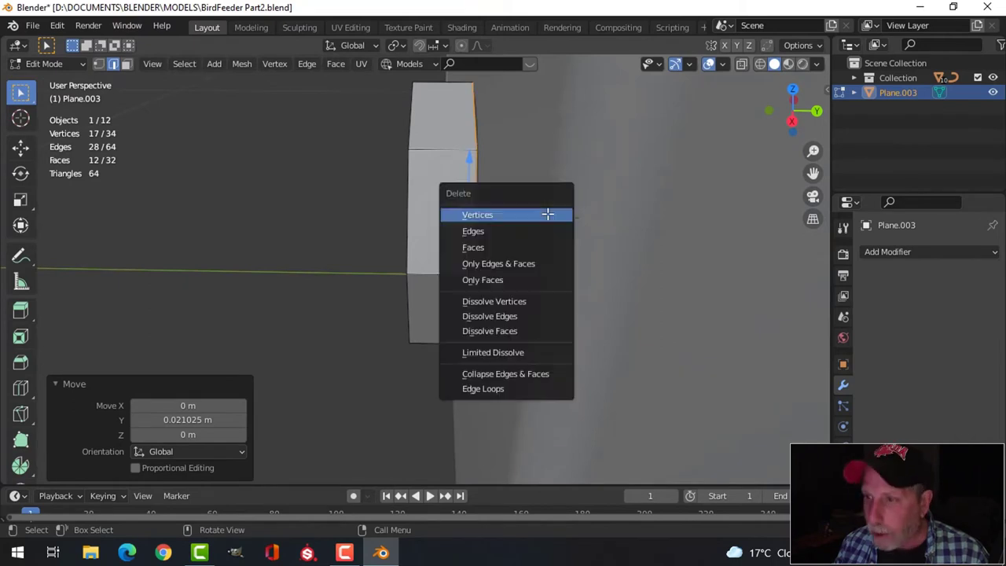
pyautogui.click(521, 246)
# - Inset the four central front faces as one region by about 0.0014 m
pyautogui.moveTo(521, 246); pyautogui.dragTo(486, 224, button='middle')
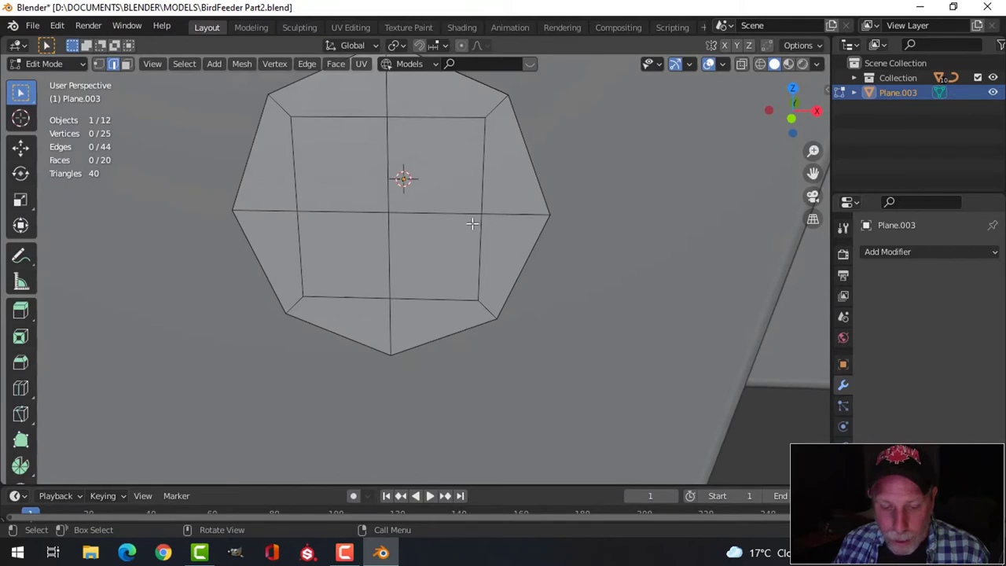
pyautogui.press('3')
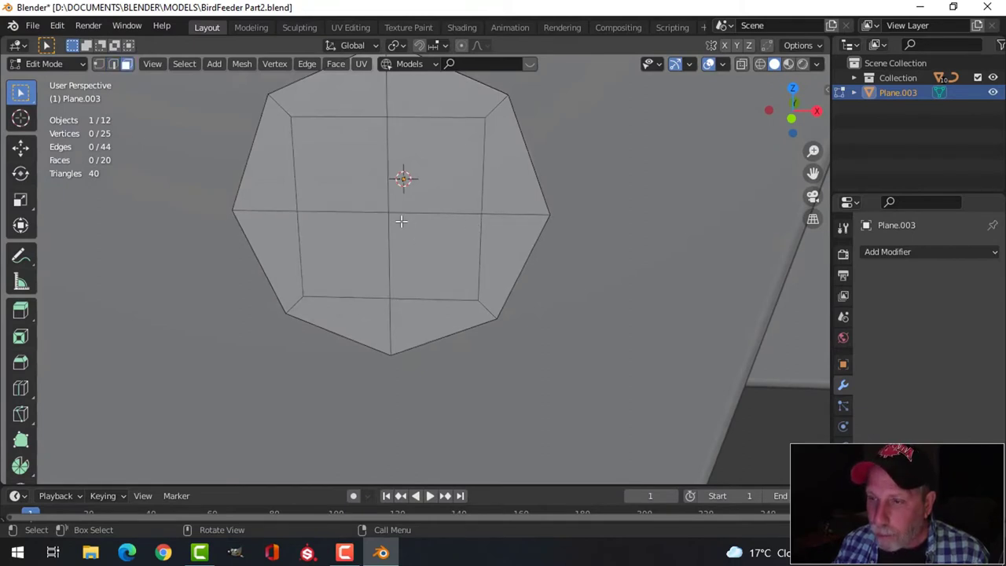
pyautogui.press('c')
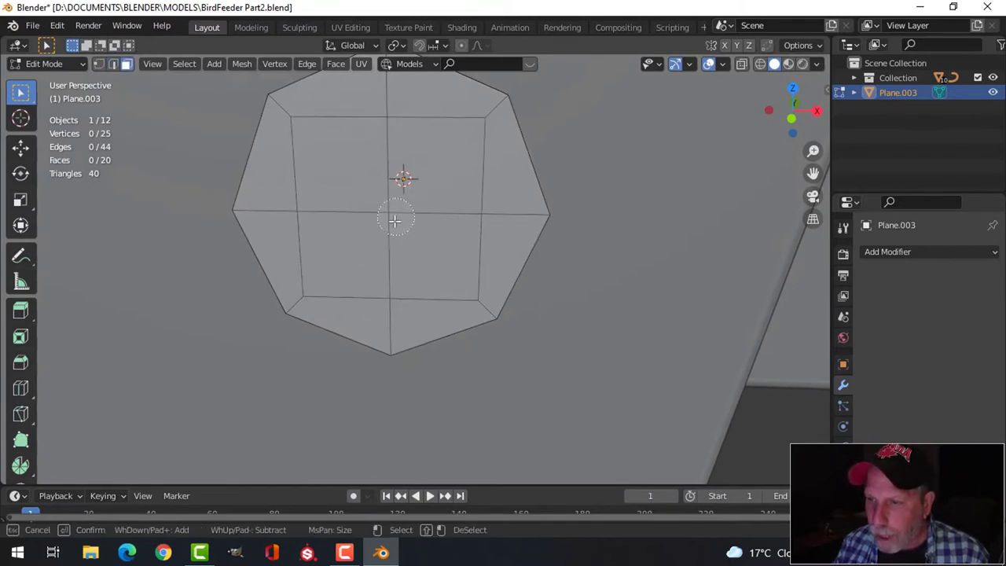
pyautogui.moveTo(397, 224); pyautogui.dragTo(391, 213)
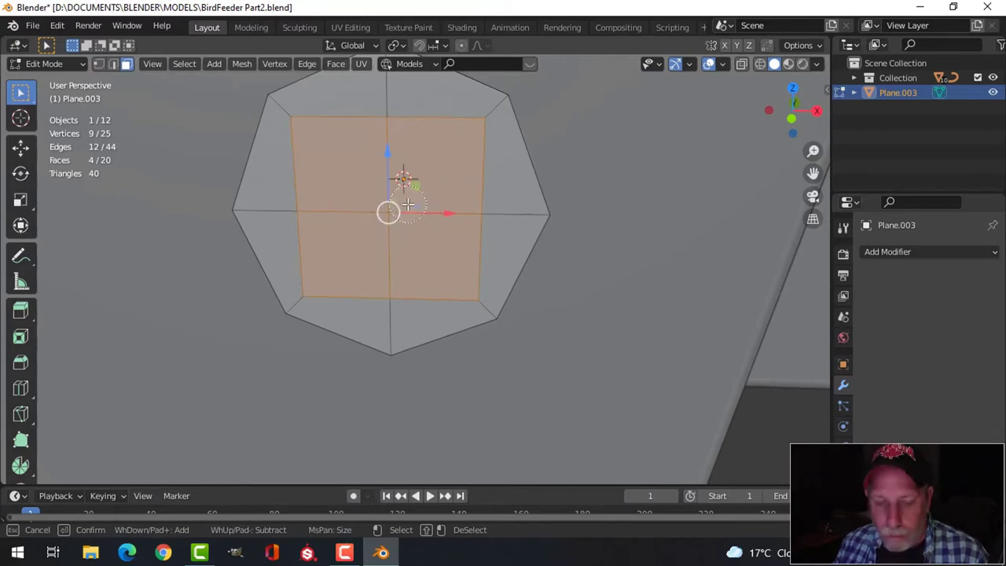
pyautogui.rightClick(408, 206)
pyautogui.moveTo(472, 218); pyautogui.dragTo(526, 204, button='middle')
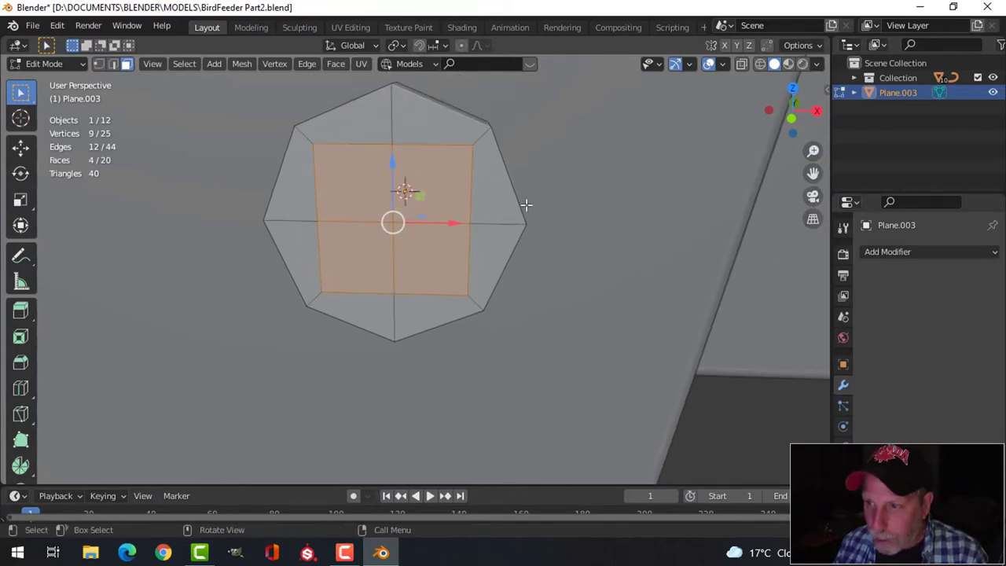
pyautogui.press('i')
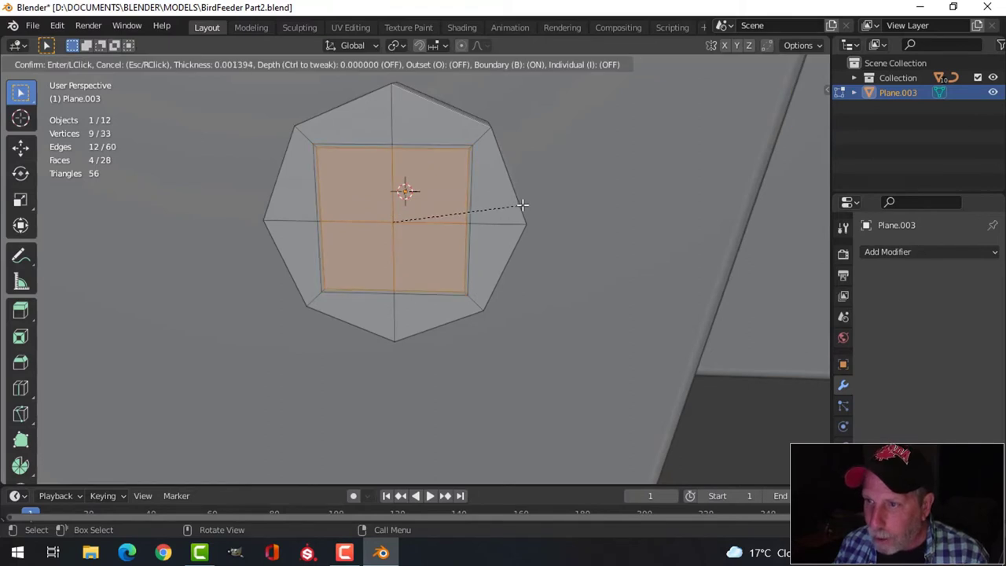
pyautogui.click(522, 206)
# - Extrude the inset central faces about 0.0035 m inward to form a square recess
pyautogui.moveTo(522, 206)
pyautogui.mouseDown(button='middle')
pyautogui.moveTo(539, 209)
pyautogui.moveTo(498, 216)
pyautogui.moveTo(465, 194)
pyautogui.moveTo(507, 213)
pyautogui.moveTo(458, 220)
pyautogui.moveTo(476, 202)
pyautogui.moveTo(487, 225)
pyautogui.moveTo(573, 197)
pyautogui.moveTo(533, 218)
pyautogui.mouseUp(button='middle')
pyautogui.press('e')
pyautogui.click(512, 209)
# - Grow the selection to include the recess walls and rim, scale it to about 0.68 with Y locked, and return to Object Mode
pyautogui.moveTo(443, 154); pyautogui.dragTo(488, 187, button='middle')
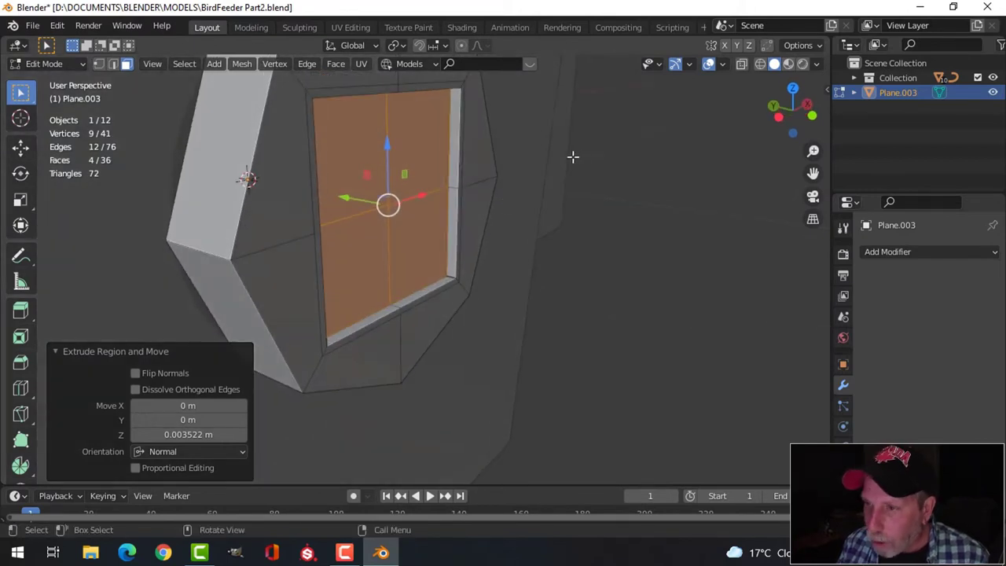
pyautogui.press('ctrl+KP_Add')
pyautogui.press('ctrl+KP_Add')
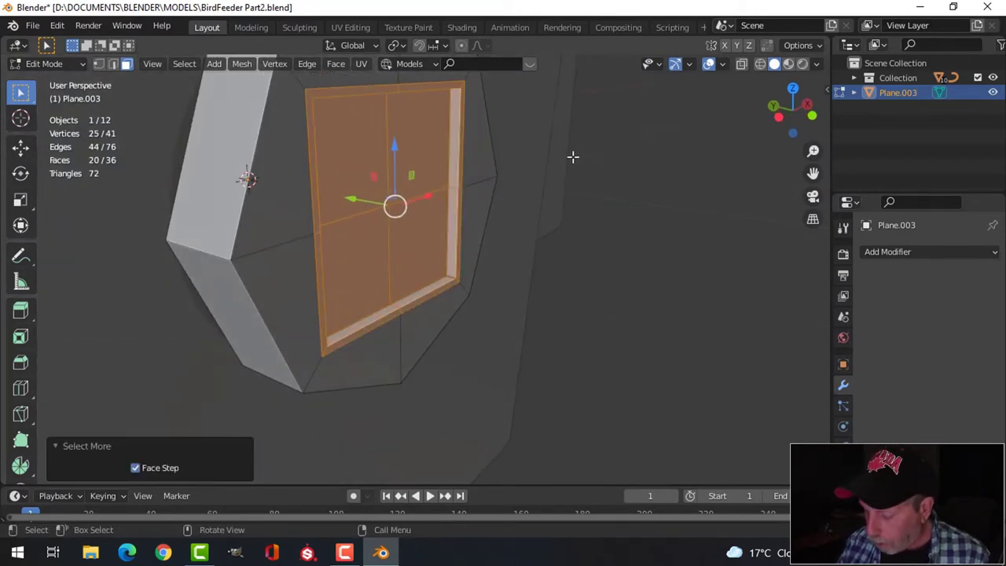
pyautogui.press('KP_1')
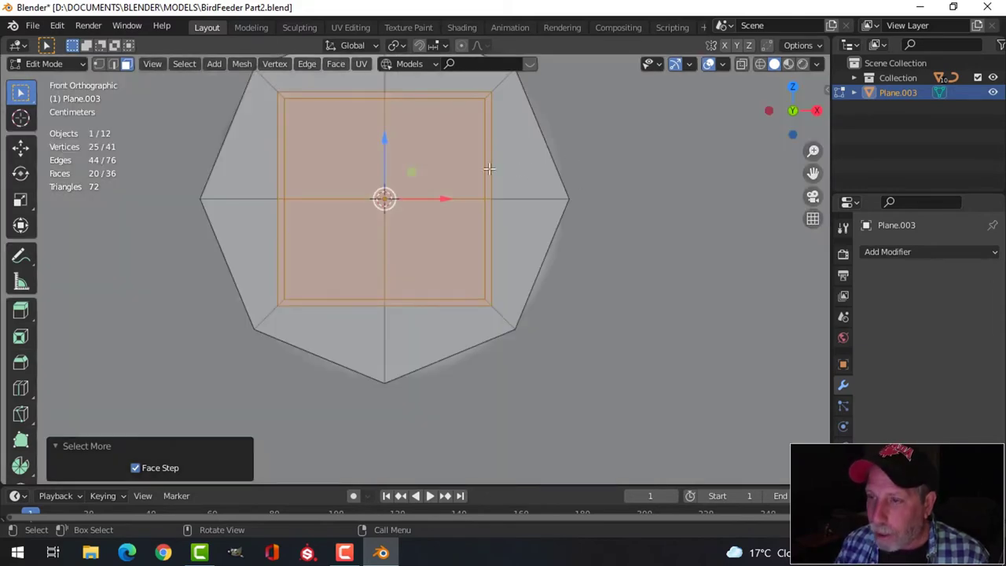
pyautogui.moveTo(404, 186); pyautogui.dragTo(418, 171, button='middle')
pyautogui.press('KP_1')
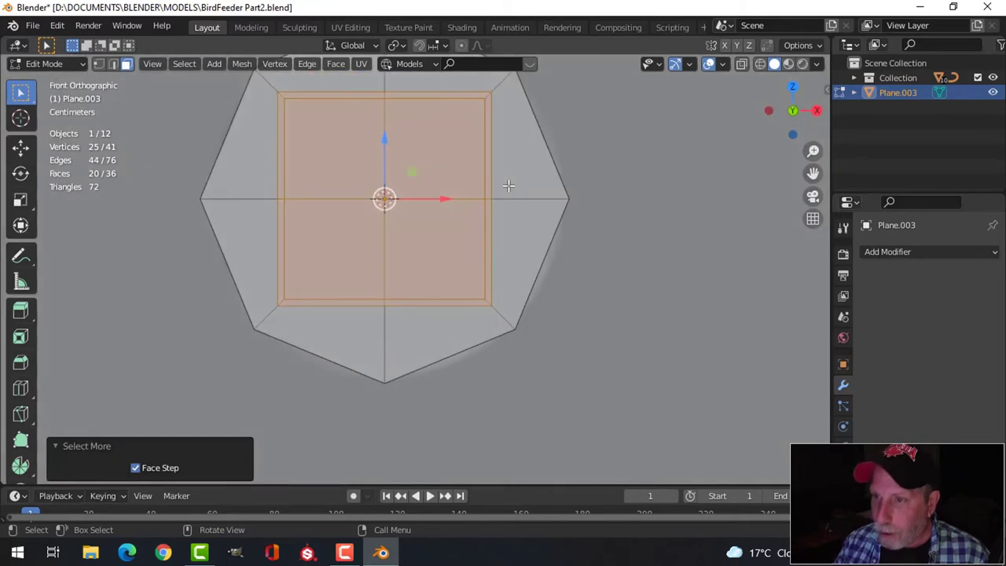
pyautogui.press('s')
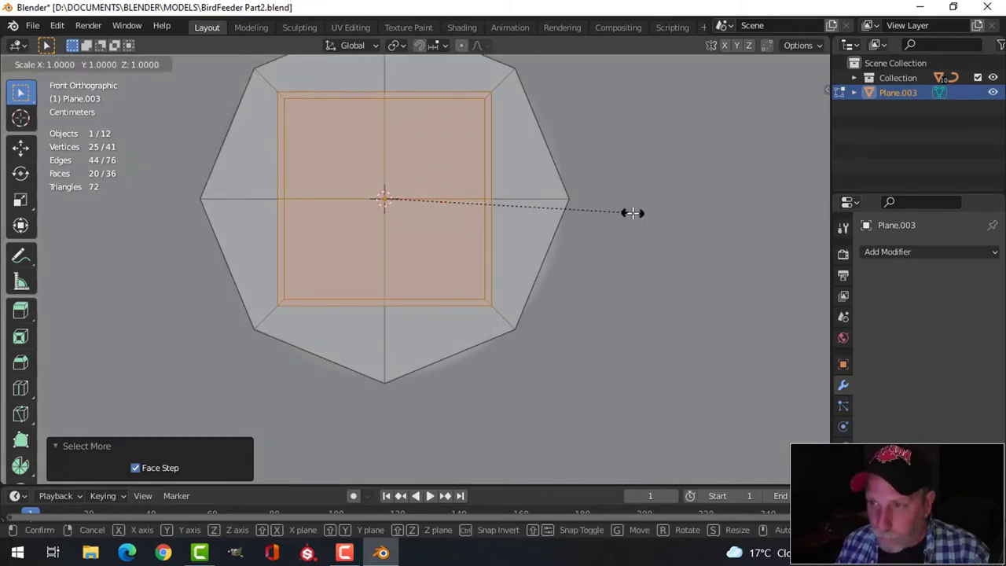
pyautogui.hotkey('shift', 'y')
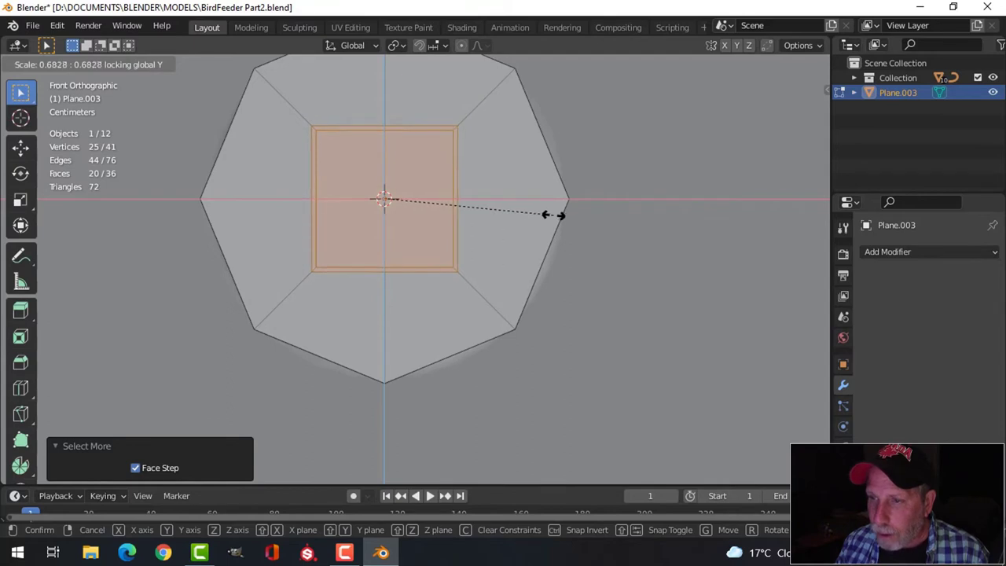
pyautogui.click(554, 214)
pyautogui.click(617, 172)
pyautogui.press('Tab')
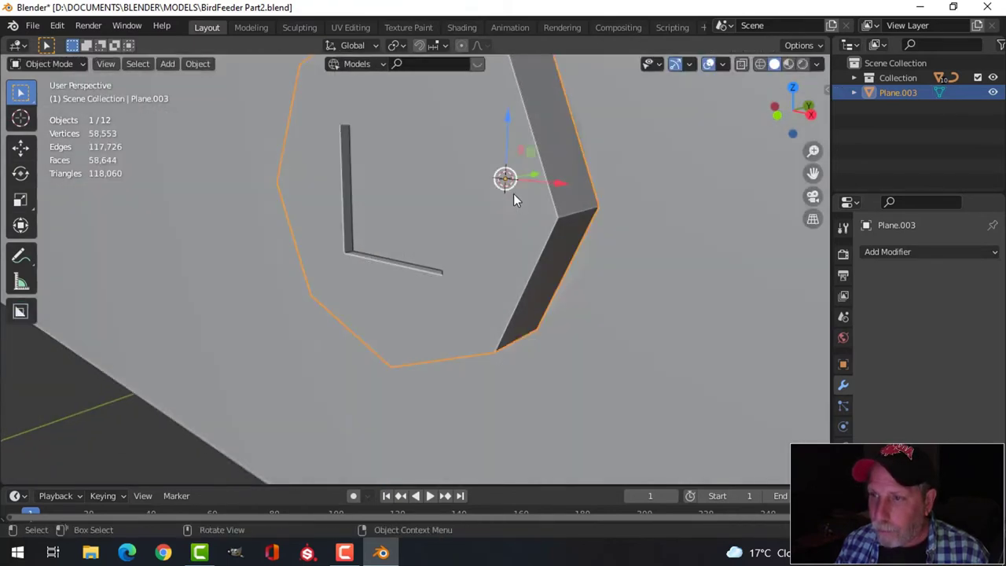
pyautogui.moveTo(508, 183); pyautogui.dragTo(538, 195, button='middle')
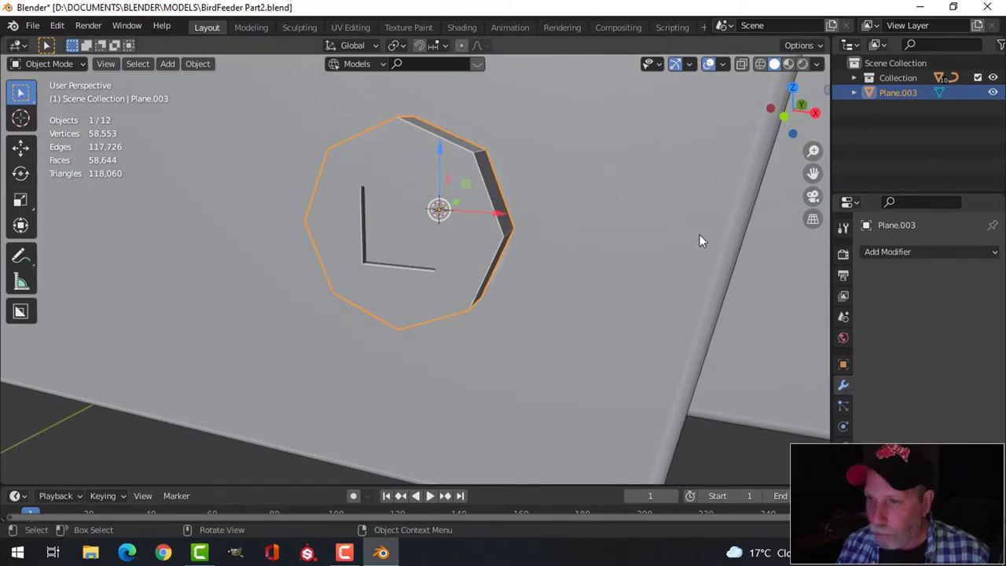
# - Give the plug a level 2 subdivision surface and shade it smooth
pyautogui.hotkey('ctrl', '2')
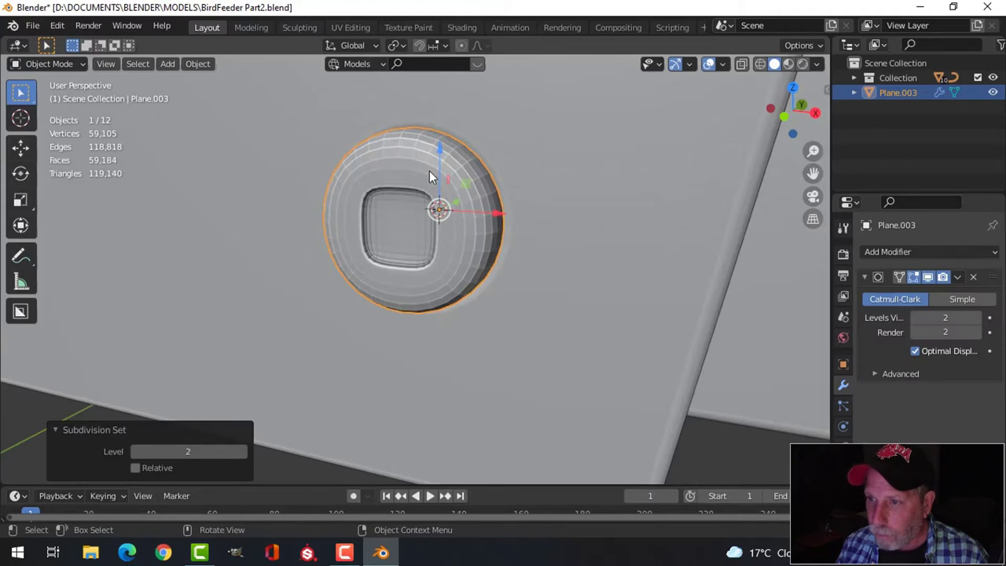
pyautogui.rightClick(416, 157)
pyautogui.click(416, 158)
pyautogui.moveTo(473, 190)
pyautogui.mouseDown(button='middle')
pyautogui.moveTo(498, 198)
pyautogui.moveTo(487, 172)
pyautogui.moveTo(449, 247)
pyautogui.mouseUp(button='middle')
pyautogui.hotkey('alt', 'a')
pyautogui.scroll(-2, 497, 202)
pyautogui.scroll(-3, 472, 222)
# - Move the plug along Y toward the end panel so it sits in the hole
pyautogui.click(444, 245)
pyautogui.moveTo(539, 230); pyautogui.dragTo(489, 241, button='middle')
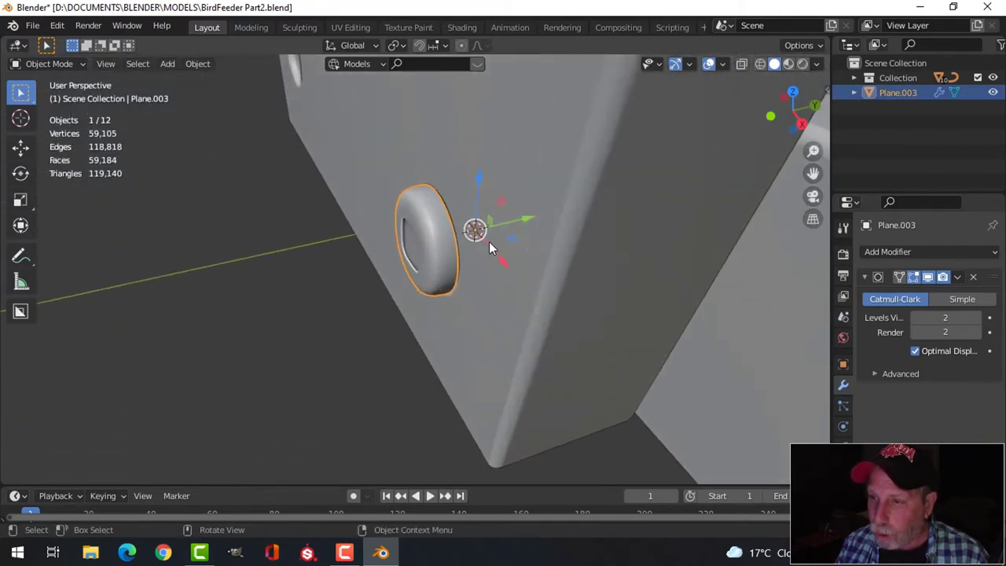
pyautogui.moveTo(530, 225); pyautogui.dragTo(553, 214)
pyautogui.moveTo(629, 211); pyautogui.dragTo(480, 199, button='middle')
pyautogui.hotkey('alt', 'a')
# - Examine the remaining holes on the end panel and along the sides of the tray frame
pyautogui.scroll(-2, 519, 234)
pyautogui.scroll(-4, 498, 229)
pyautogui.scroll(-1, 498, 230)
pyautogui.scroll(4, 492, 200)
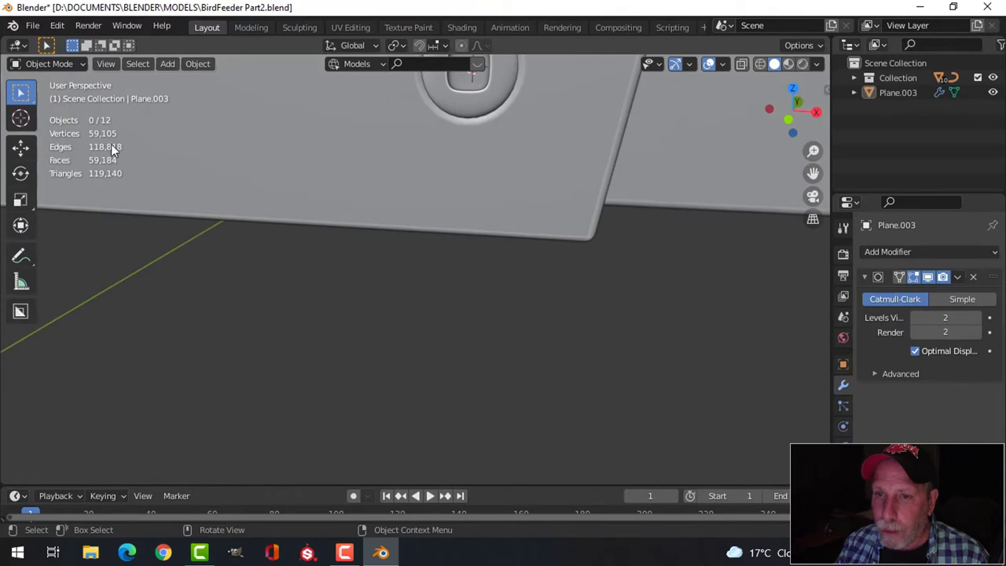
pyautogui.moveTo(111, 144); pyautogui.dragTo(376, 226, button='middle')
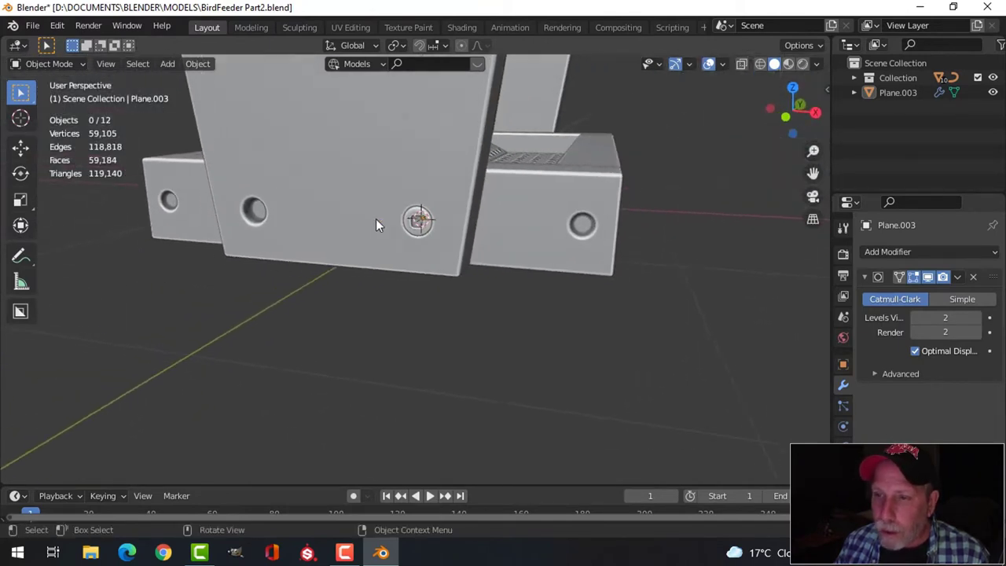
pyautogui.scroll(-4, 254, 218)
pyautogui.moveTo(564, 250); pyautogui.dragTo(373, 239, button='middle')
pyautogui.scroll(-4, 373, 239)
pyautogui.keyDown('shift'); pyautogui.moveTo(493, 254); pyautogui.dragTo(523, 250, button='middle'); pyautogui.keyUp('shift')
pyautogui.scroll(3, 524, 249)
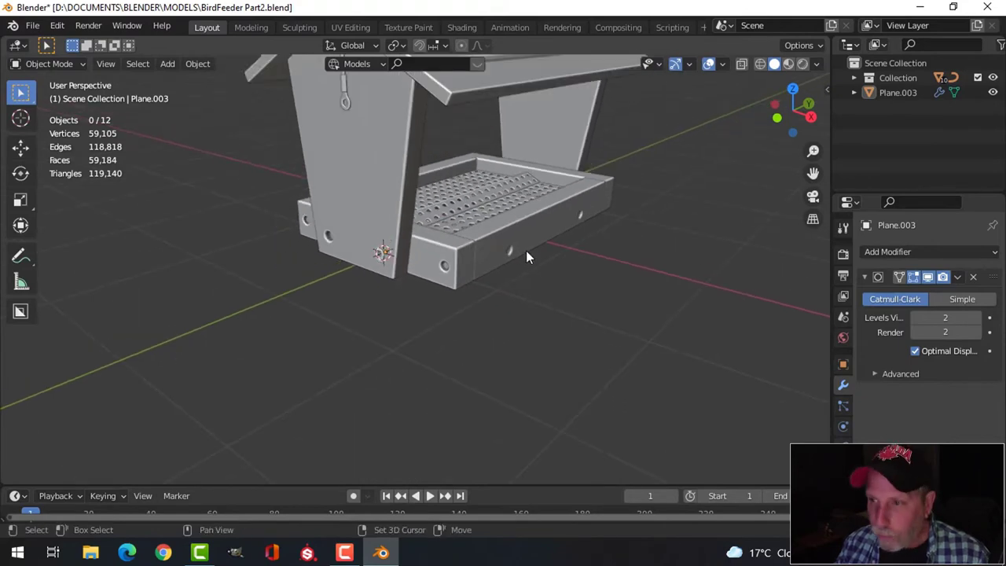
# - Reset the 3D cursor to the world origin and set the plug's origin to the 3D cursor
pyautogui.scroll(-5, 526, 250)
pyautogui.scroll(2, 500, 353)
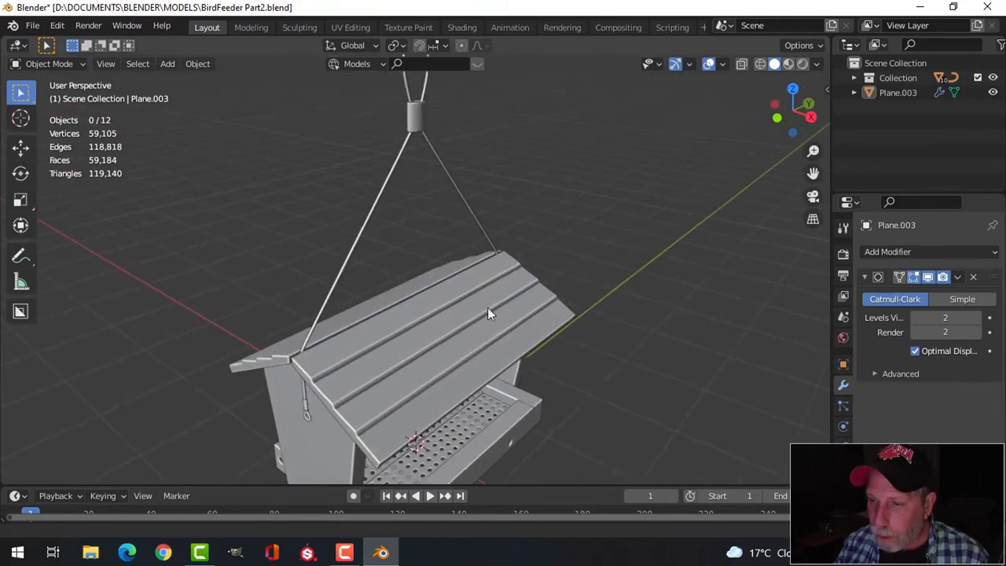
pyautogui.keyDown('shift'); pyautogui.moveTo(488, 308); pyautogui.dragTo(478, 207, button='middle'); pyautogui.keyUp('shift')
pyautogui.scroll(2, 472, 238)
pyautogui.moveTo(463, 269); pyautogui.dragTo(451, 225, button='middle')
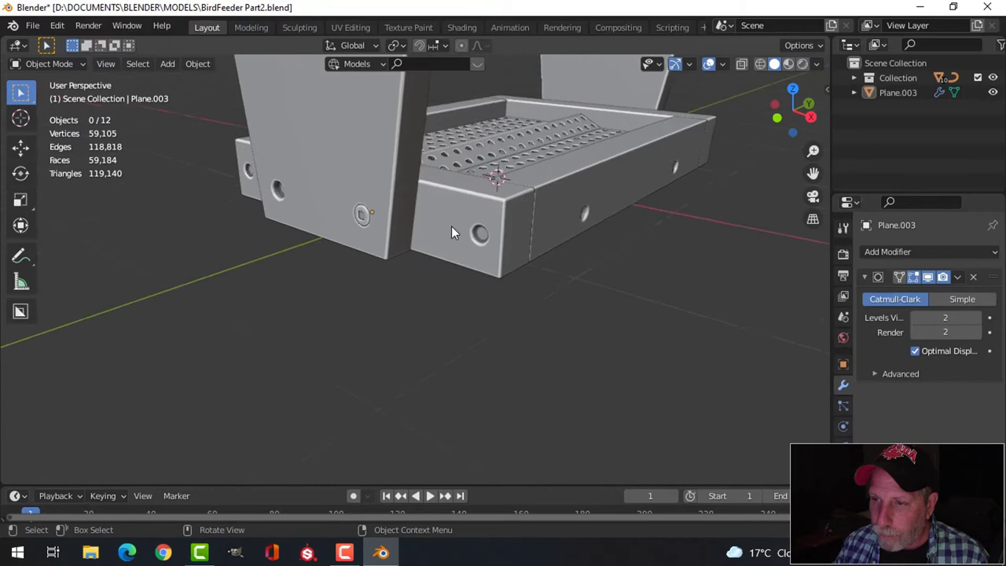
pyautogui.click(373, 222)
pyautogui.click(362, 218)
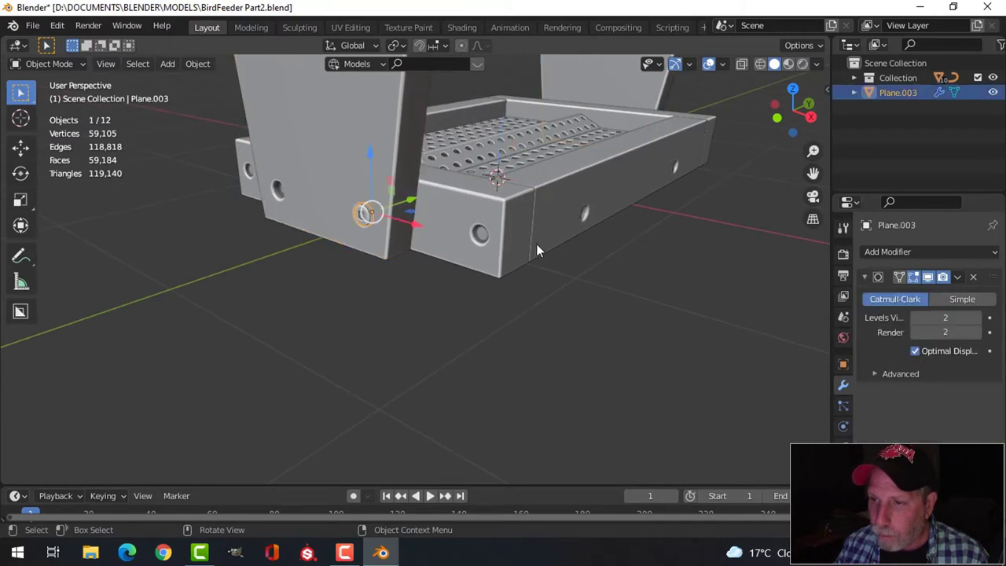
pyautogui.click(197, 64)
pyautogui.moveTo(225, 95)
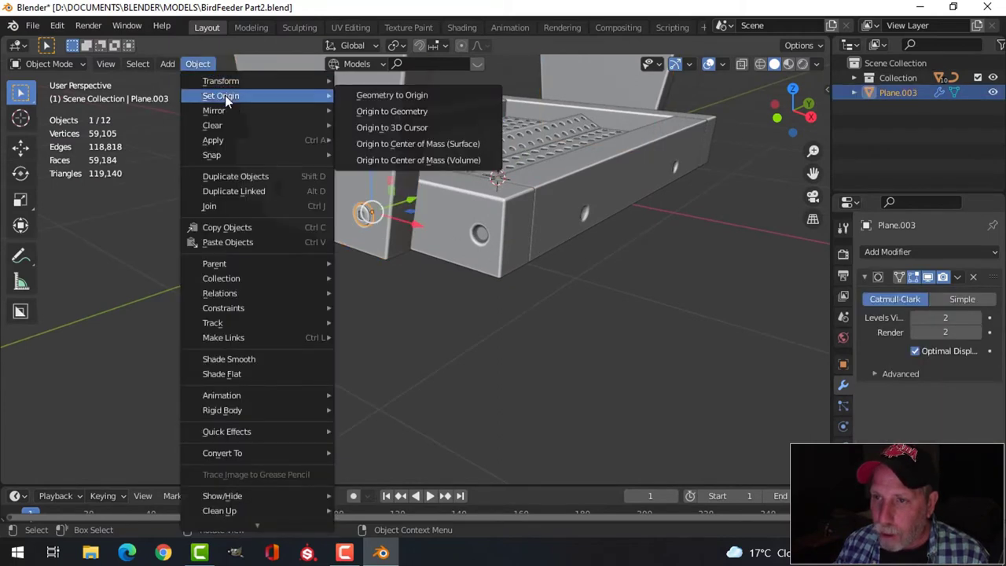
pyautogui.click(361, 126)
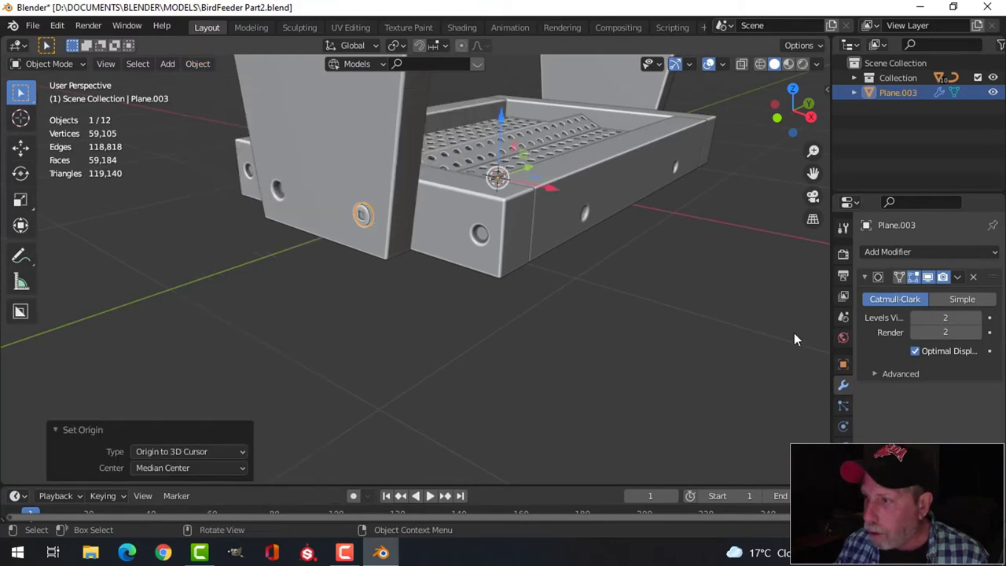
# - Add a Mirror modifier to the plug and mirror it on both the X and Y axes
pyautogui.click(872, 276)
pyautogui.click(877, 254)
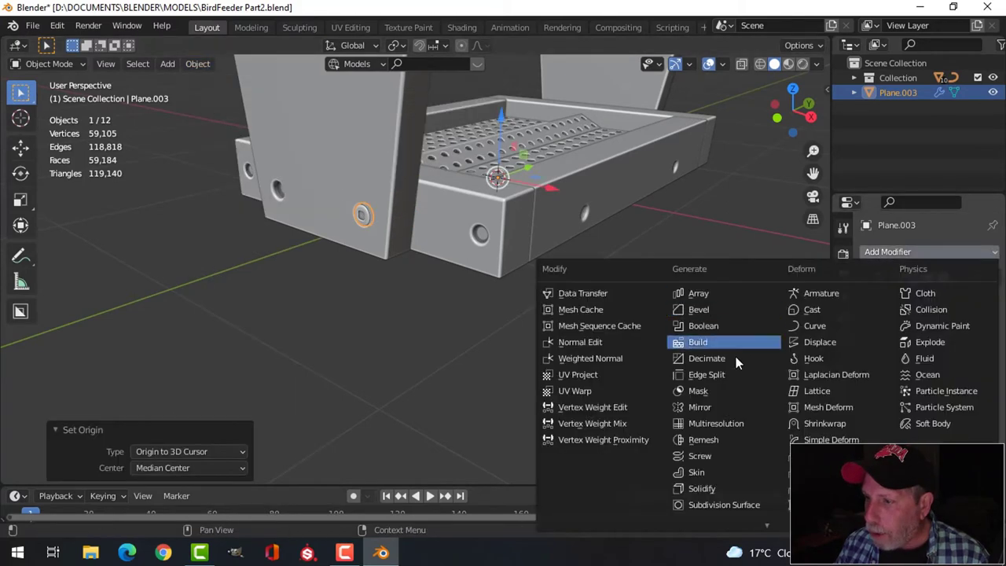
pyautogui.click(717, 406)
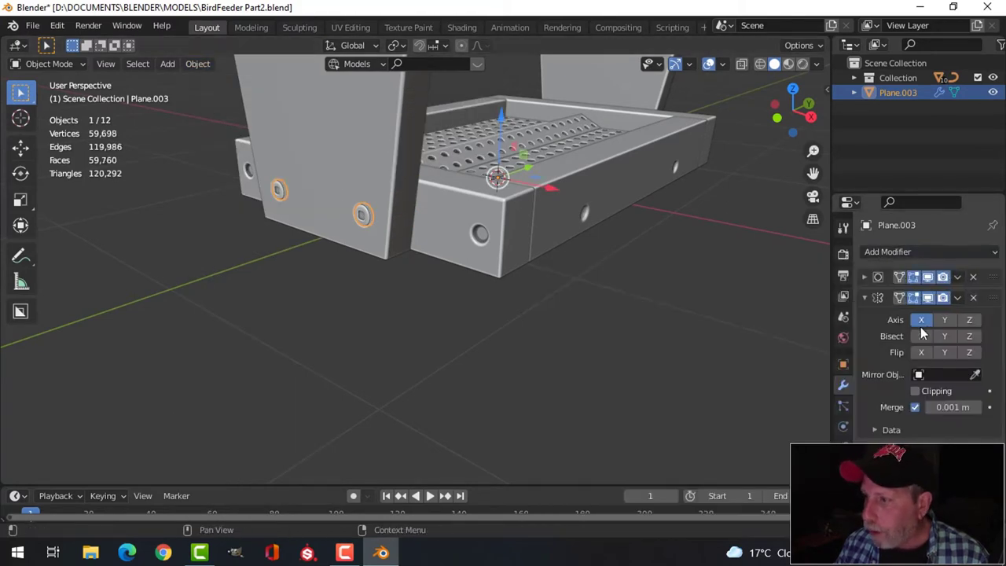
pyautogui.click(946, 320)
pyautogui.scroll(-2, 681, 246)
pyautogui.hotkey('alt', 'a')
# - Apply the Mirror modifier on the plug object
pyautogui.moveTo(700, 241); pyautogui.dragTo(464, 228, button='middle')
pyautogui.click(422, 206)
pyautogui.click(958, 297)
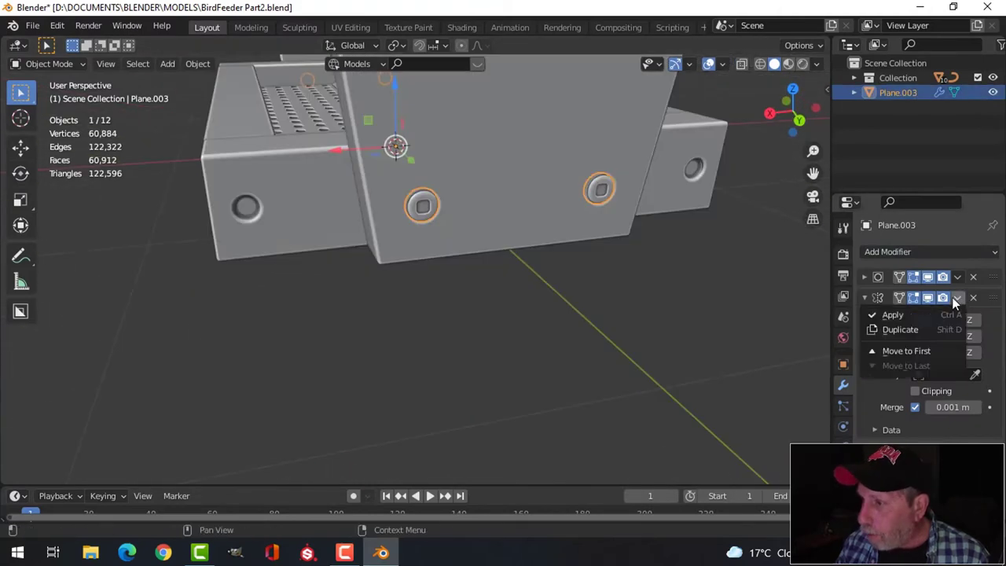
pyautogui.click(908, 314)
# - Select all linked geometry of one plug on the back end panel and rotate it about -32.3° around Y
pyautogui.press('Tab')
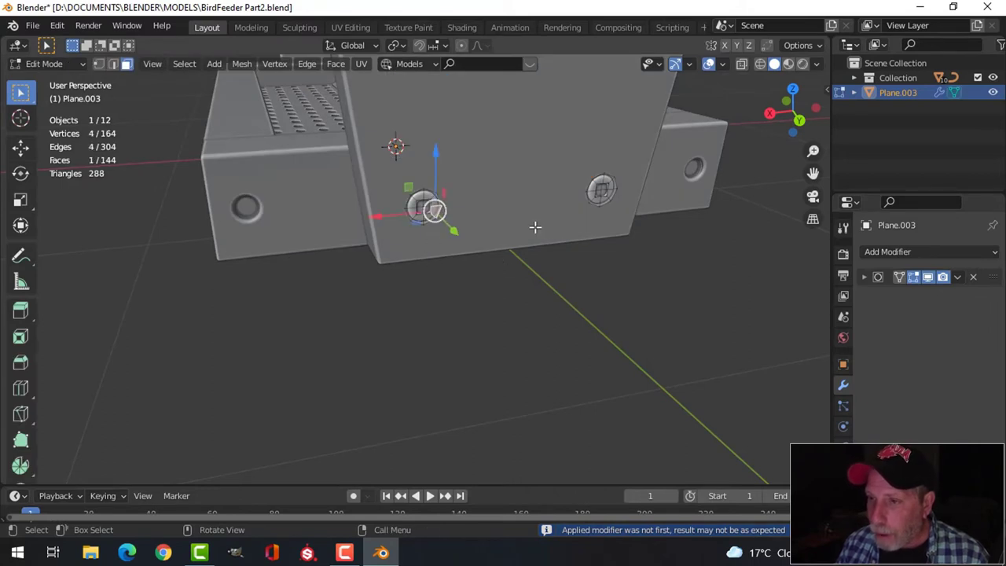
pyautogui.scroll(5, 485, 243)
pyautogui.scroll(-4, 493, 240)
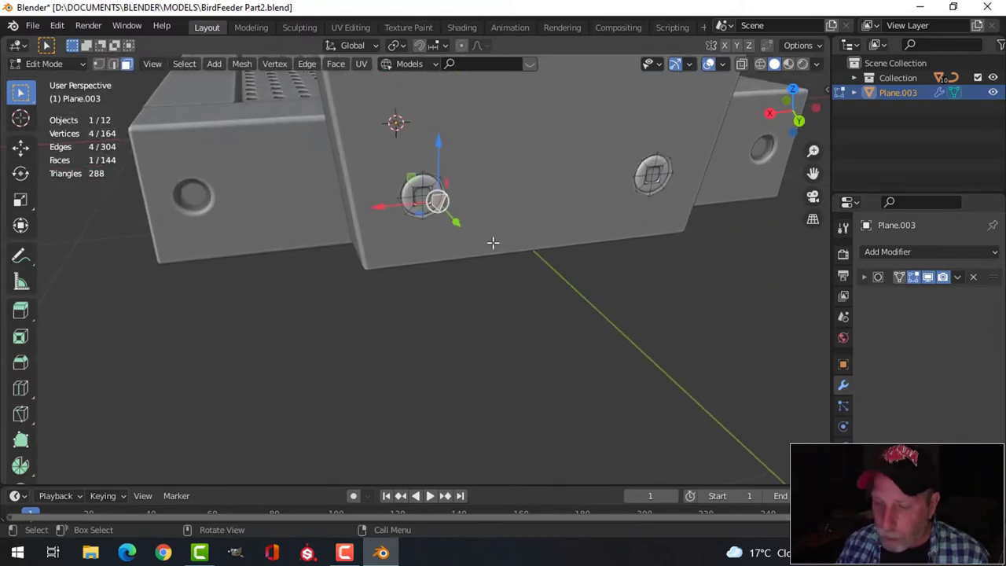
pyautogui.hotkey('ctrl', 'l')
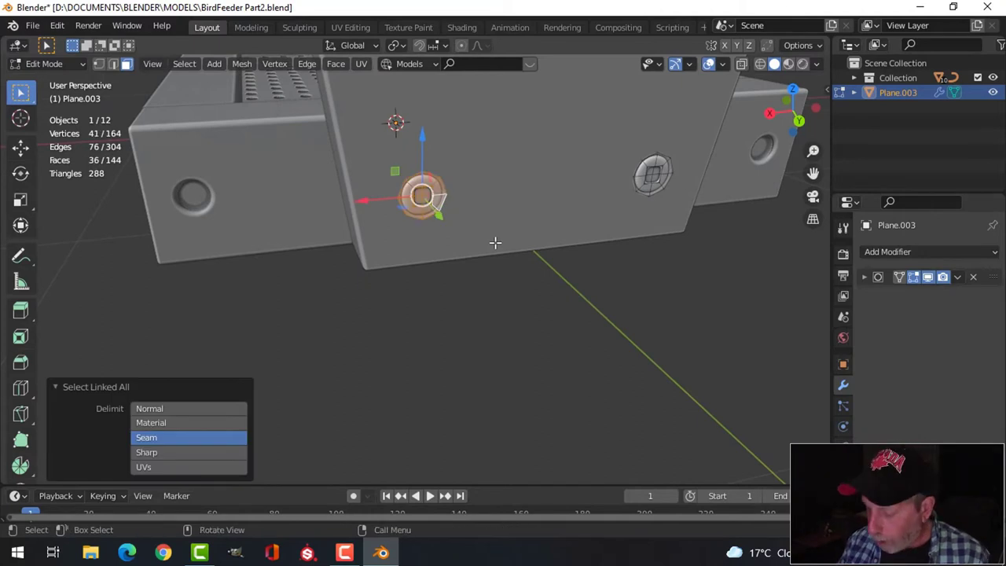
pyautogui.press('ctrl+KP_1')
pyautogui.scroll(3, 495, 237)
pyautogui.keyDown('shift'); pyautogui.moveTo(500, 299); pyautogui.dragTo(633, 519, button='middle'); pyautogui.keyUp('shift')
pyautogui.scroll(4, 586, 311)
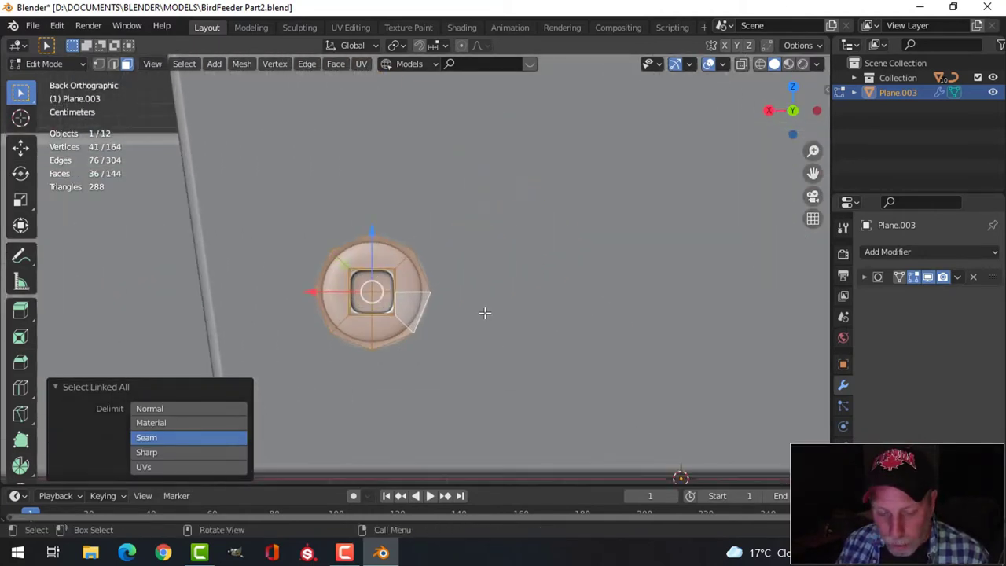
pyautogui.press('r')
pyautogui.press('y')
pyautogui.click(470, 338)
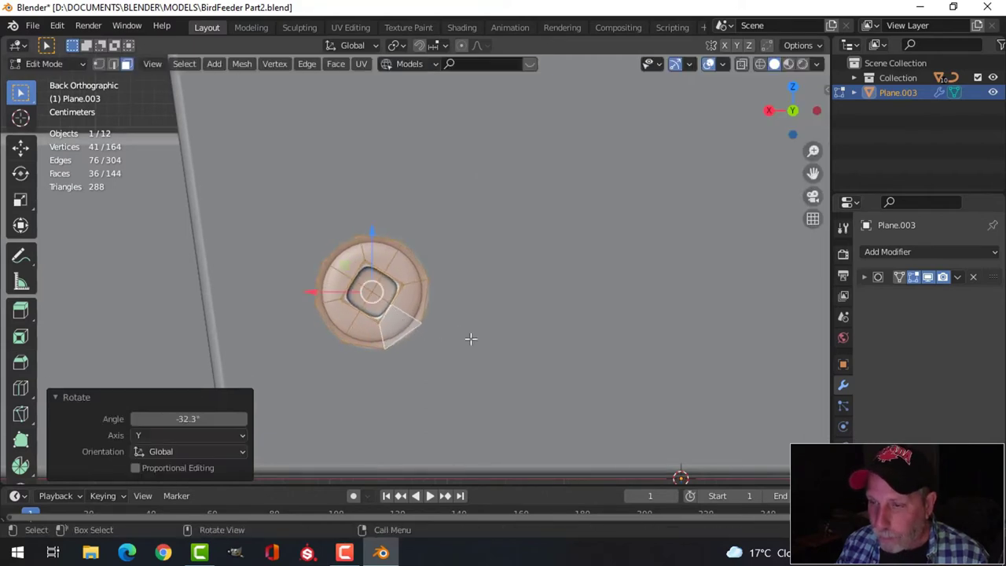
pyautogui.scroll(-5, 472, 334)
pyautogui.hotkey('alt', 'a')
pyautogui.press('Tab')
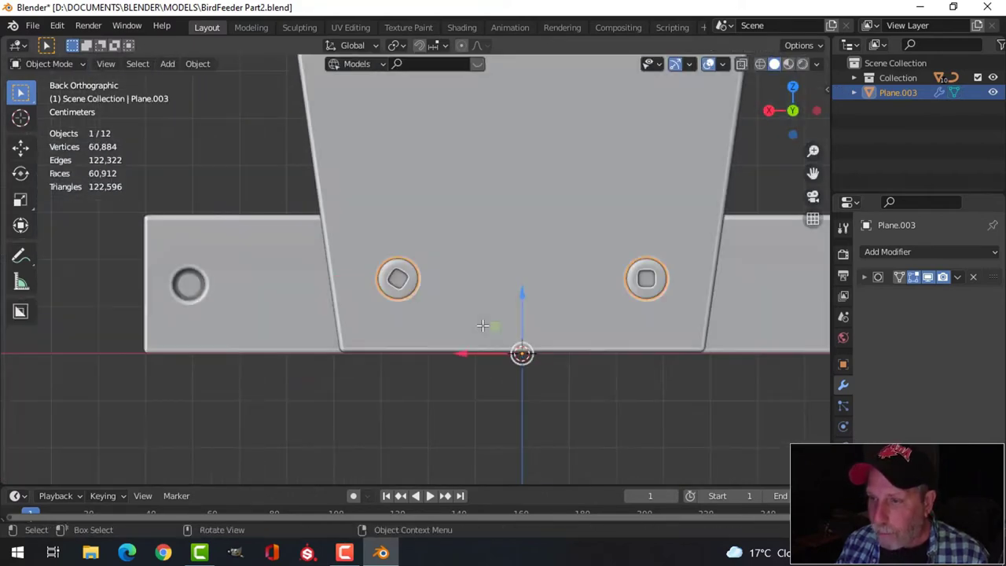
pyautogui.hotkey('alt', 'a')
pyautogui.moveTo(456, 325)
pyautogui.mouseDown(button='middle')
pyautogui.moveTo(512, 343)
pyautogui.moveTo(487, 350)
pyautogui.moveTo(584, 344)
pyautogui.moveTo(326, 359)
pyautogui.moveTo(540, 341)
pyautogui.moveTo(453, 322)
pyautogui.mouseUp(button='middle')
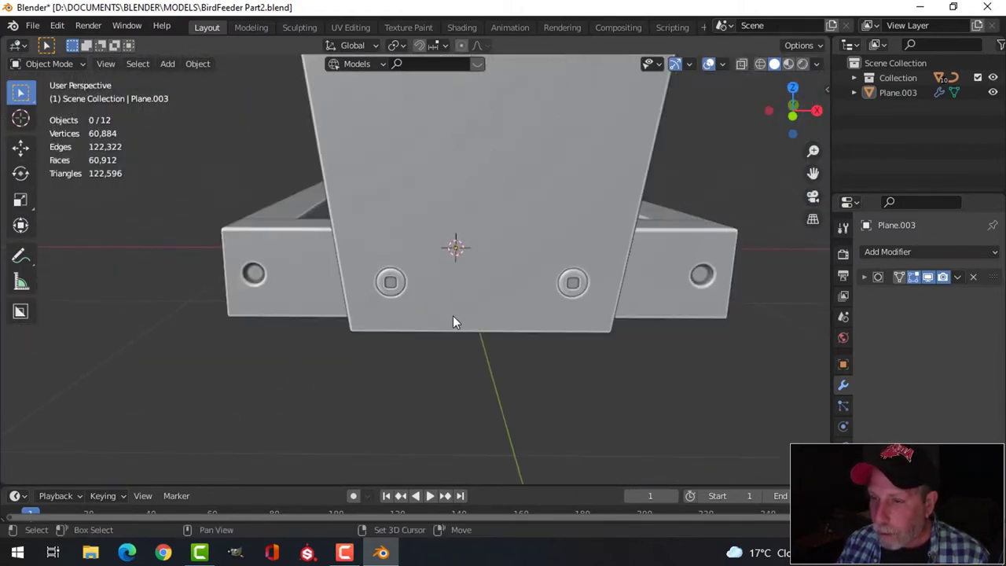
# - Select one whole plug on the front end panel and rotate it slightly around Y so its recess differs from its neighbour
pyautogui.click(391, 283)
pyautogui.press('Tab')
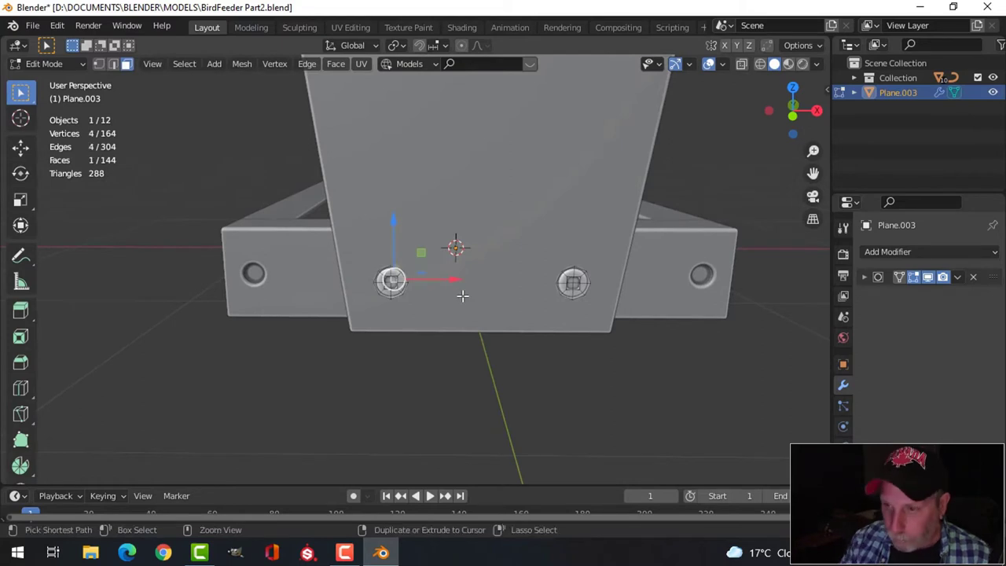
pyautogui.hotkey('ctrl', 'l')
pyautogui.scroll(8, 512, 302)
pyautogui.press('r')
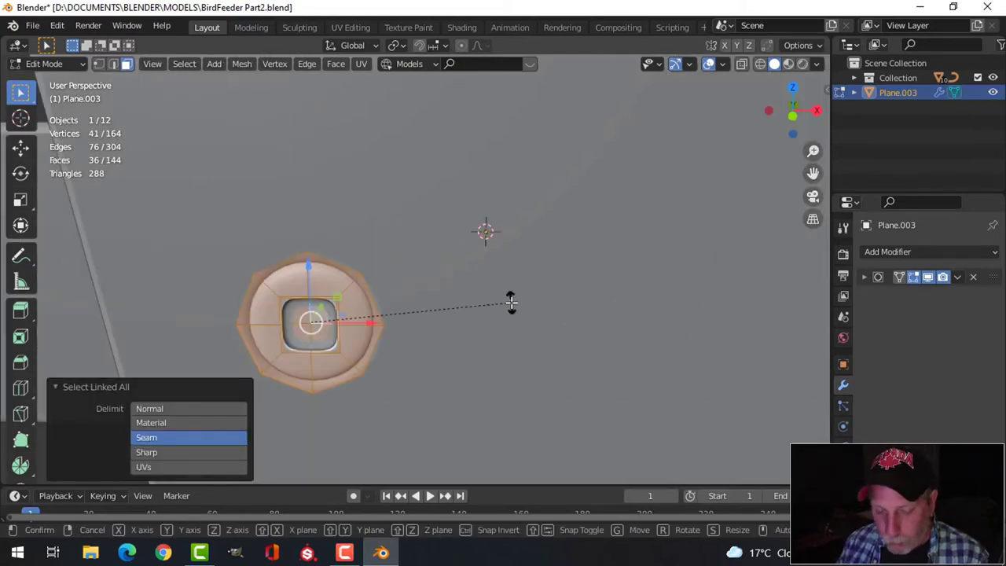
pyautogui.press('y')
pyautogui.click(515, 284)
pyautogui.press('Tab')
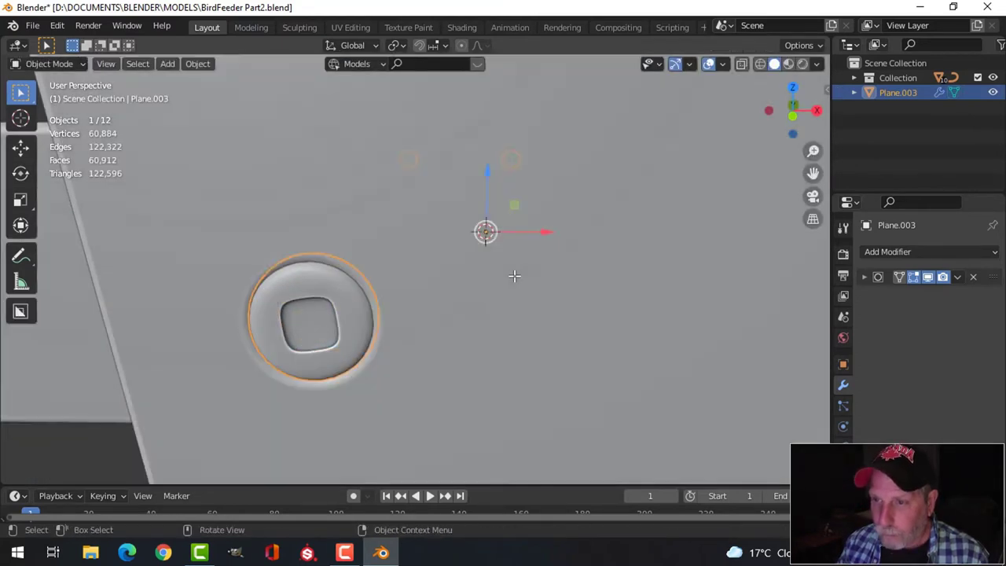
pyautogui.scroll(-6, 518, 294)
pyautogui.click(553, 311)
pyautogui.moveTo(552, 310); pyautogui.dragTo(455, 290, button='middle')
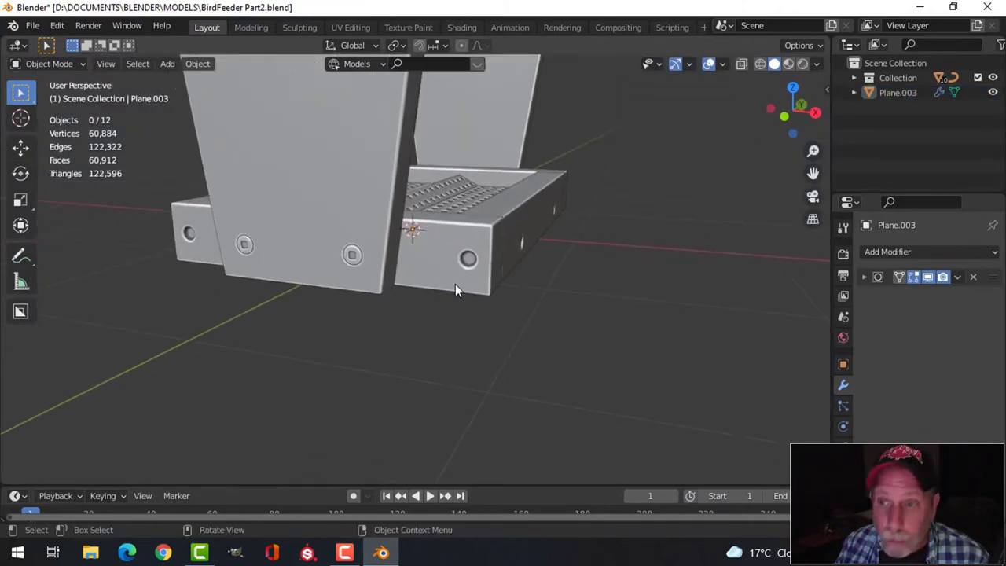
# - Duplicate the front end panel's plug nearer the +X side and move the copy about 0.44 m along X over the tray frame's hole
pyautogui.scroll(3, 408, 283)
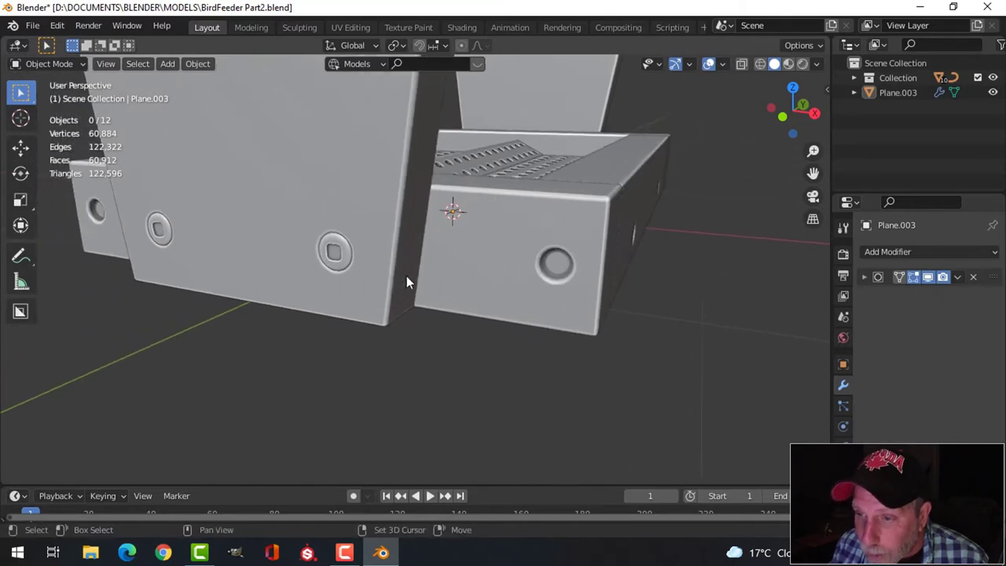
pyautogui.click(333, 250)
pyautogui.moveTo(415, 307); pyautogui.dragTo(427, 303, button='middle')
pyautogui.press('Tab')
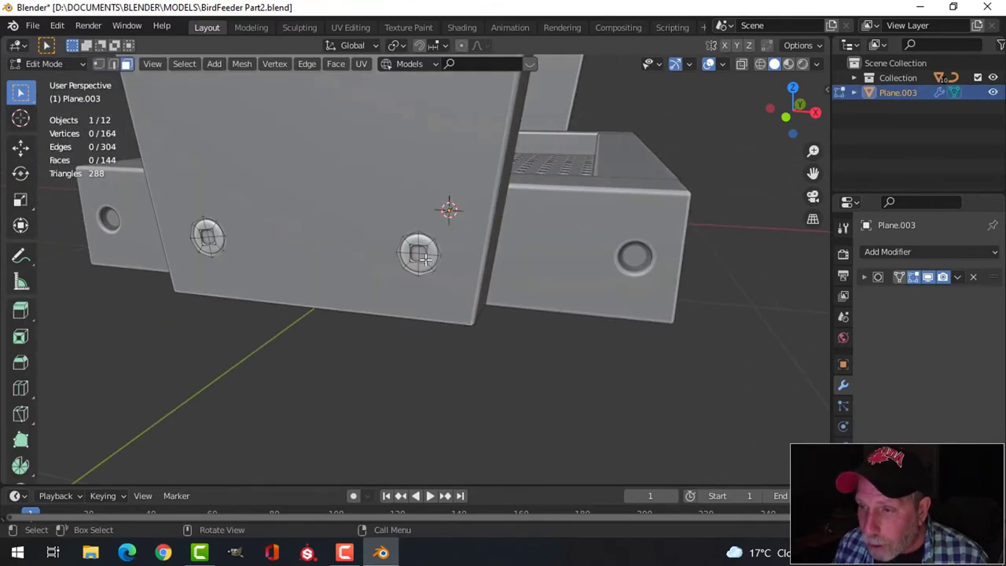
pyautogui.hotkey('ctrl', 'l')
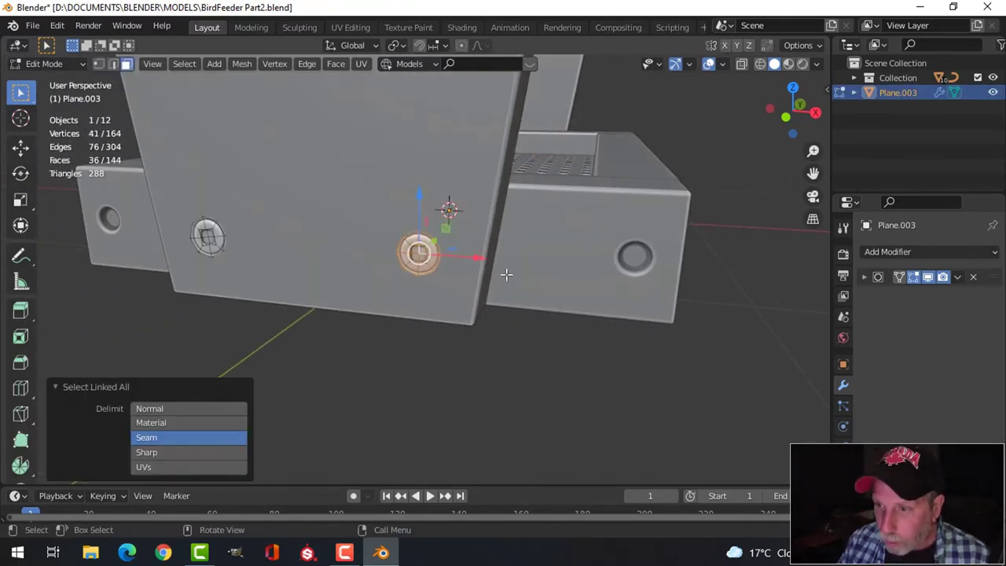
pyautogui.press('KP_1')
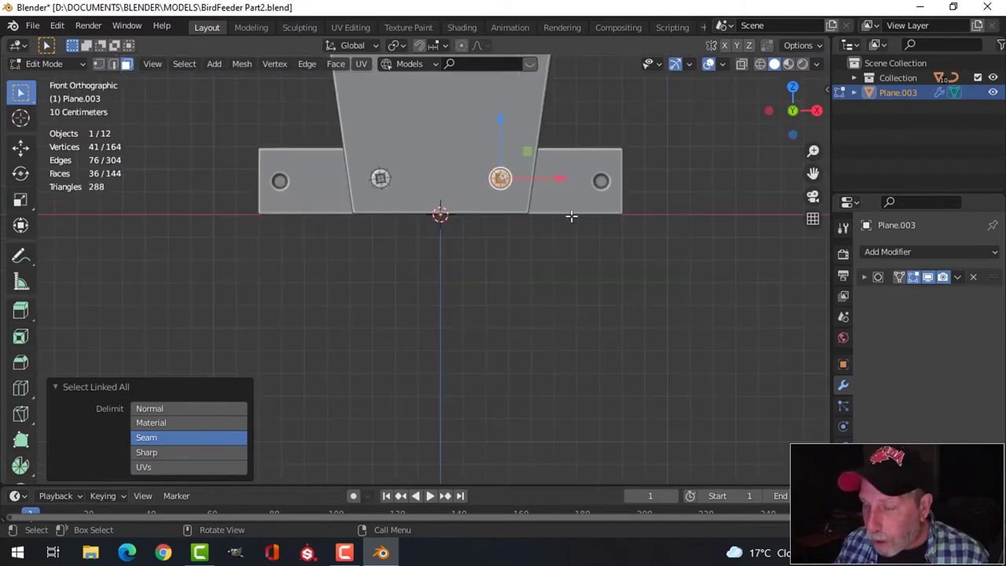
pyautogui.keyDown('shift'); pyautogui.moveTo(571, 216); pyautogui.dragTo(436, 317, button='middle'); pyautogui.keyUp('shift')
pyautogui.scroll(1, 455, 297)
pyautogui.hotkey('shift', 'd')
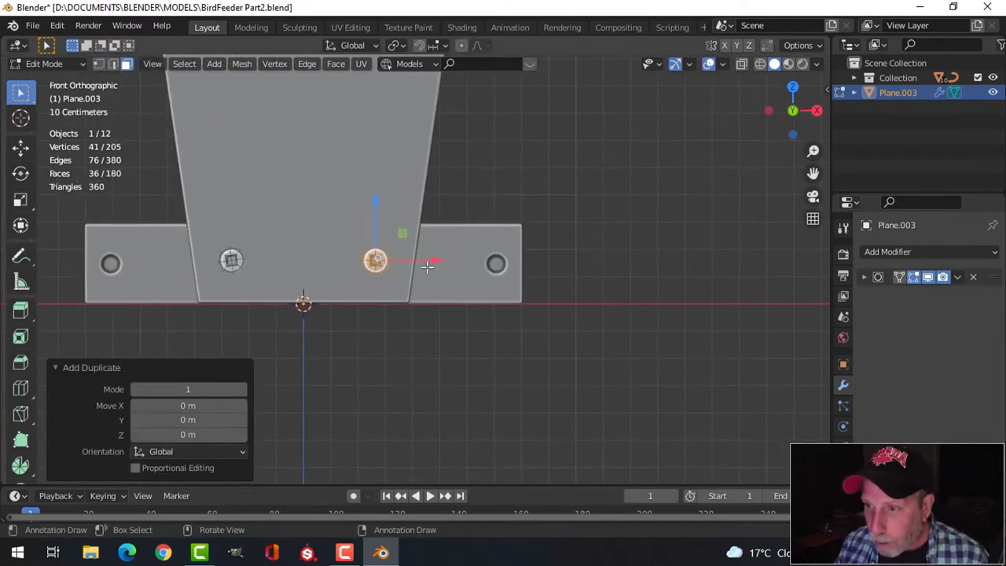
pyautogui.press('x')
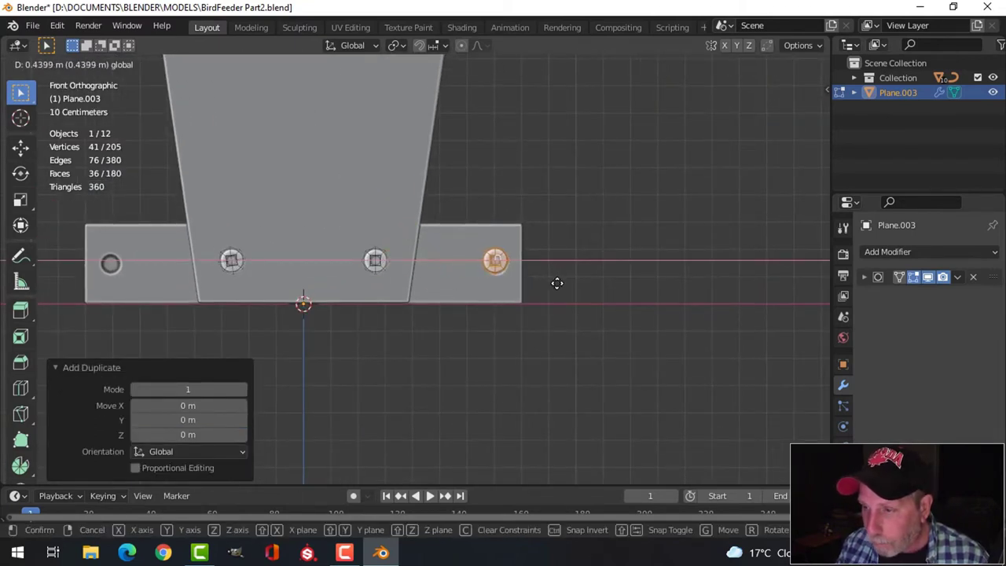
pyautogui.click(557, 283)
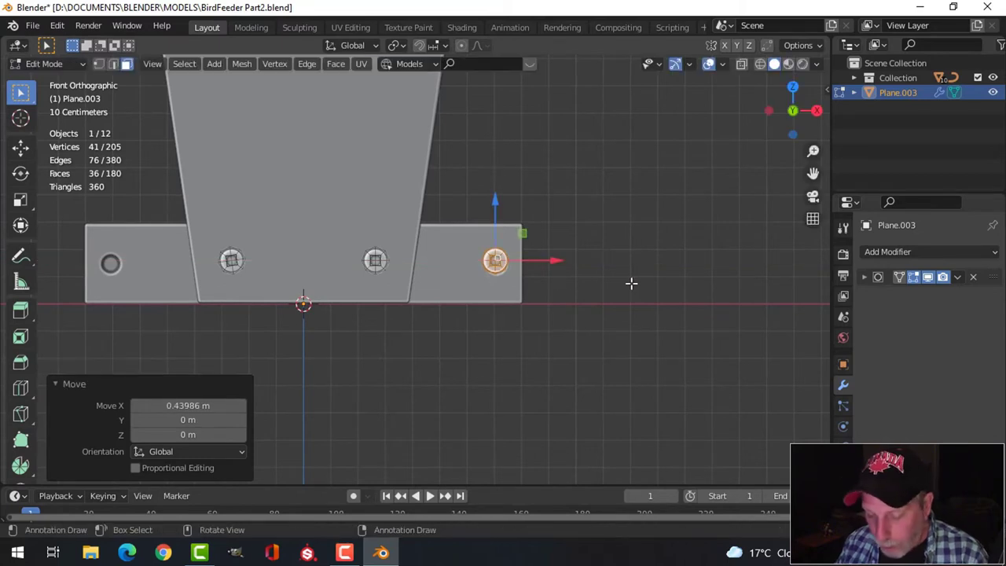
# - Separate the duplicated plug into its own object and return to Object Mode
pyautogui.press('p')
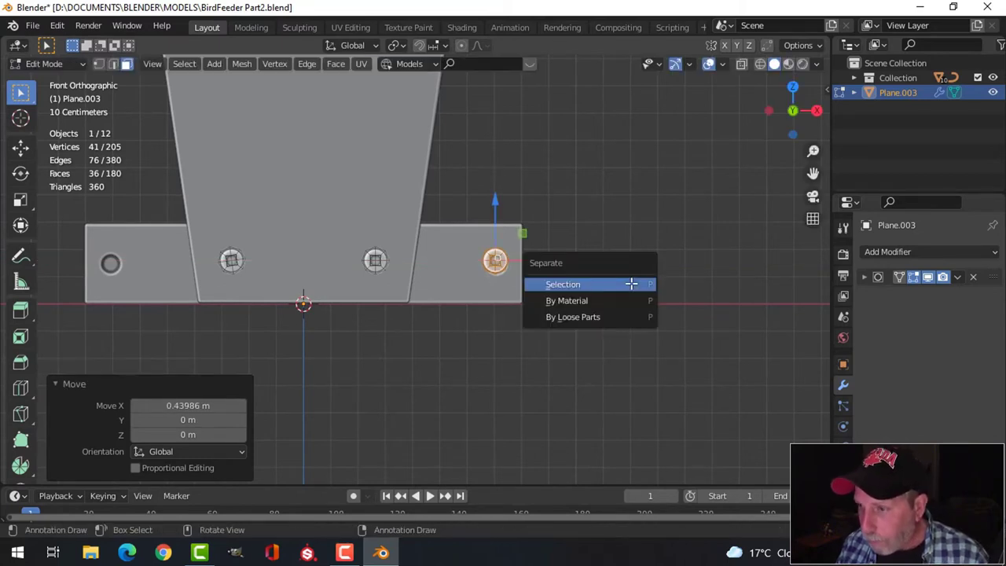
pyautogui.click(632, 284)
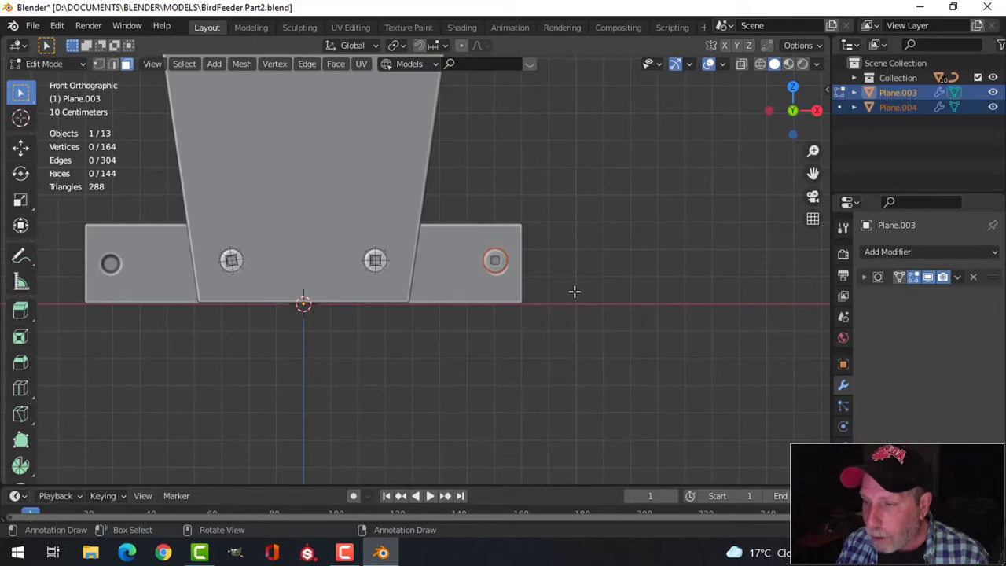
pyautogui.press('Tab')
# - Select the separated plug and move it about 0.007 m along X and -0.009 m along Z to line up with the tray frame's front hole
pyautogui.click(387, 271)
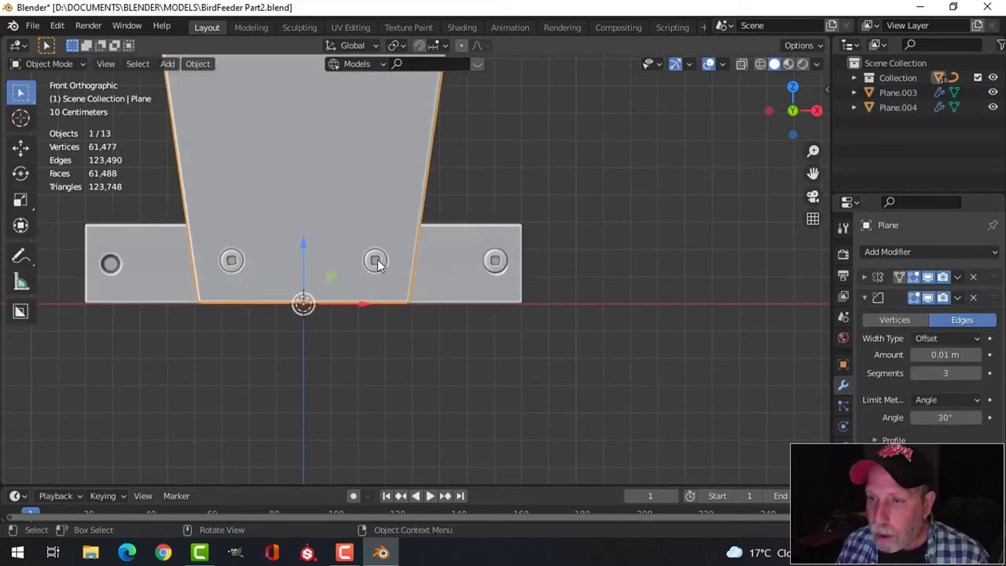
pyautogui.click(378, 264)
pyautogui.click(382, 269)
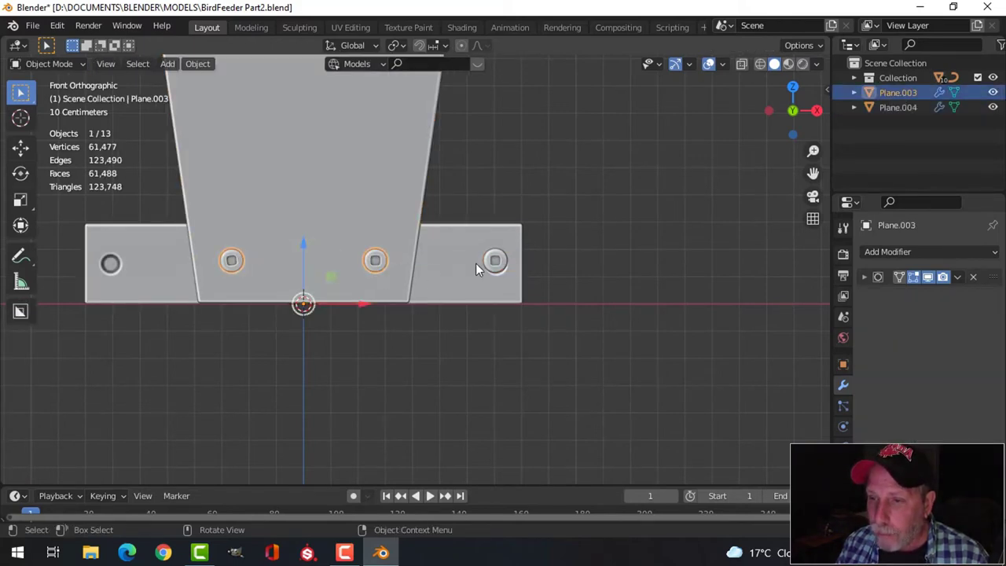
pyautogui.moveTo(477, 264); pyautogui.dragTo(480, 304, button='middle')
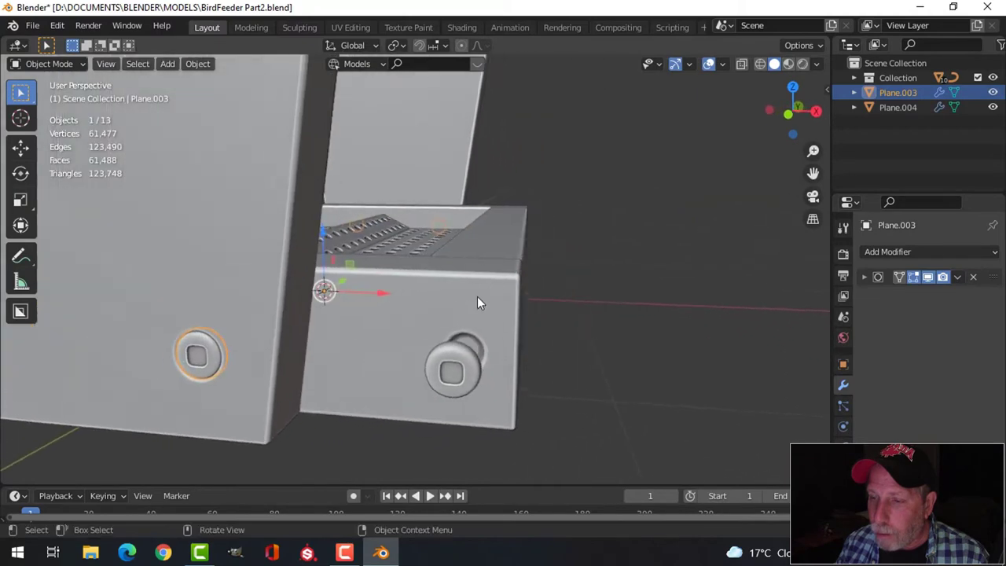
pyautogui.click(451, 369)
pyautogui.scroll(-4, 557, 353)
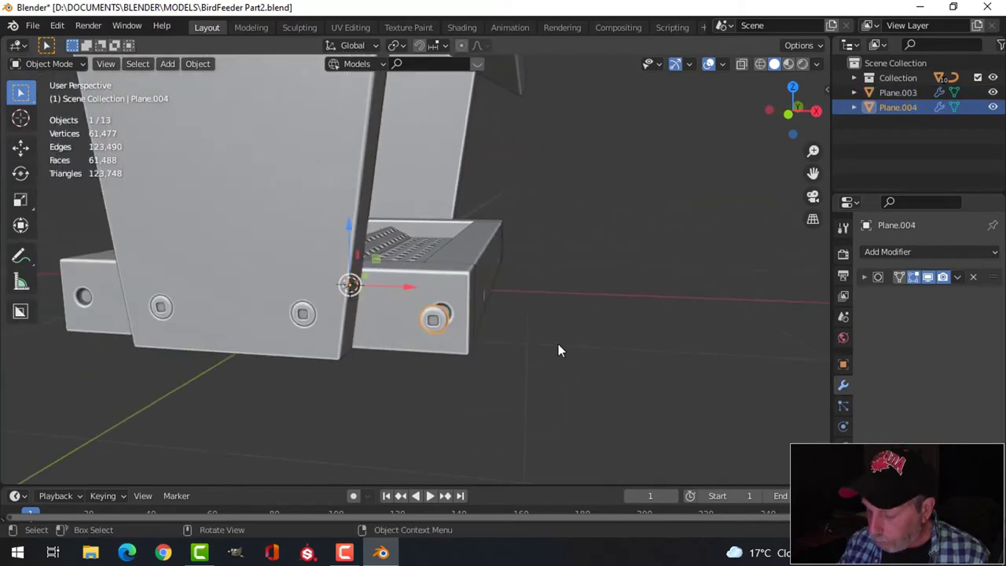
pyautogui.press('KP_1')
pyautogui.scroll(4, 580, 344)
pyautogui.keyDown('shift'); pyautogui.moveTo(654, 313); pyautogui.dragTo(529, 333, button='middle'); pyautogui.keyUp('shift')
pyautogui.scroll(4, 578, 340)
pyautogui.press('g')
pyautogui.click(585, 339)
# - Move the plug about 0.147 m along Y so it sits in the tray frame's front hole
pyautogui.press('KP_Decimal')
pyautogui.scroll(-3, 572, 320)
pyautogui.scroll(-2, 552, 241)
pyautogui.scroll(-3, 551, 253)
pyautogui.moveTo(550, 256); pyautogui.dragTo(526, 261, button='middle')
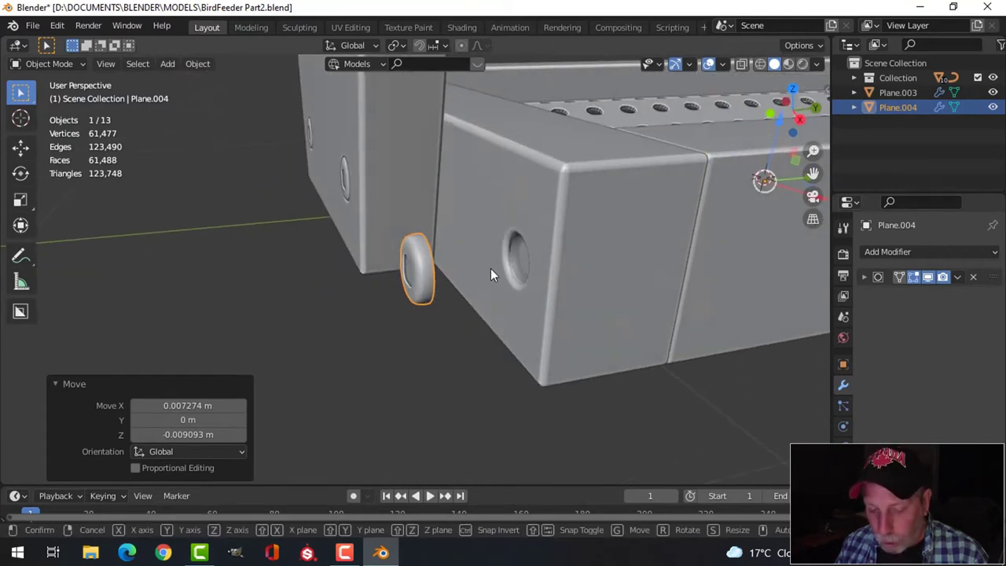
pyautogui.press('g')
pyautogui.press('y')
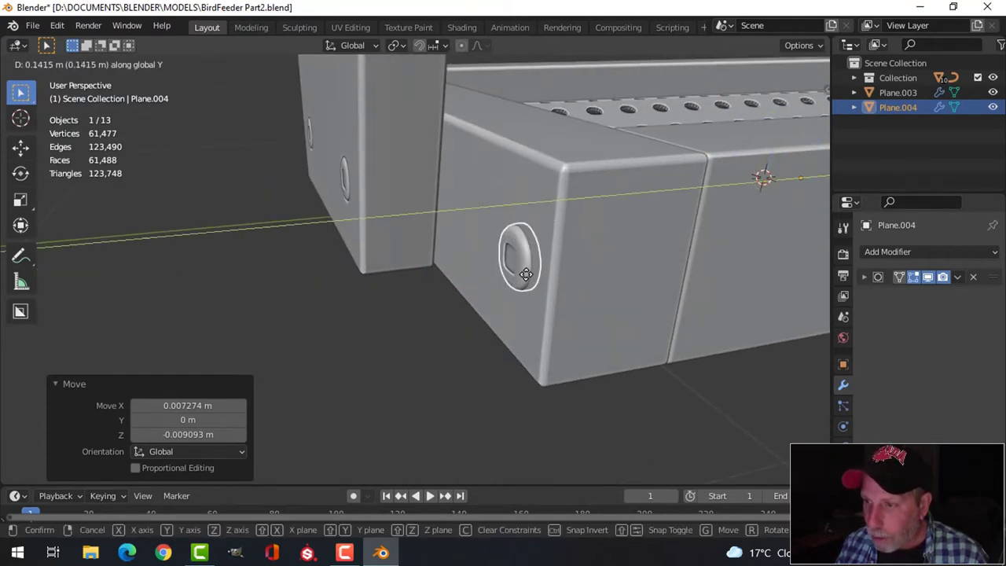
pyautogui.click(541, 280)
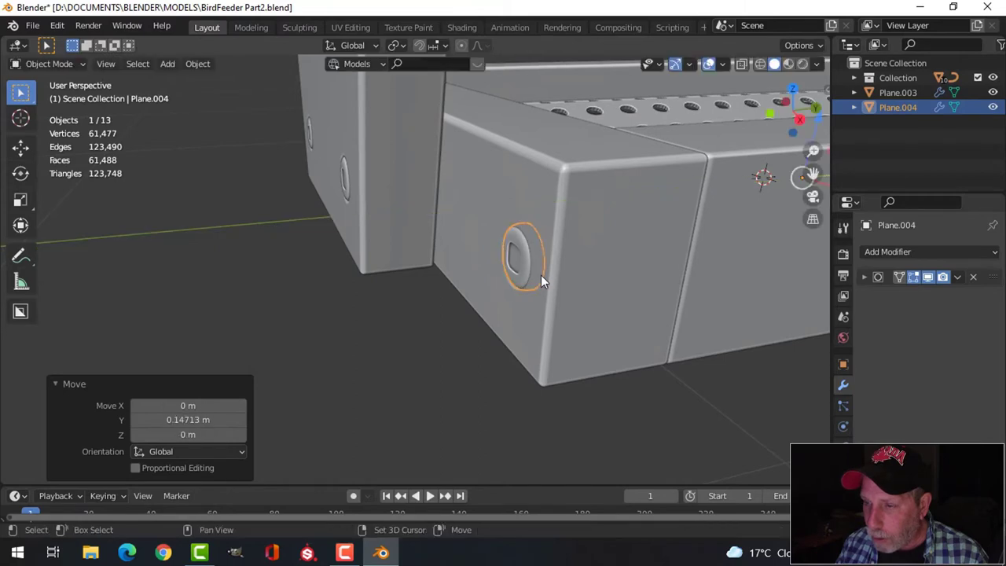
# - Scale the plug's whole mesh to about 0.806 and shift it about -0.003 m in X and -0.004 m in Z to centre it
pyautogui.press('KP_1')
pyautogui.press('KP_Decimal')
pyautogui.scroll(3, 542, 280)
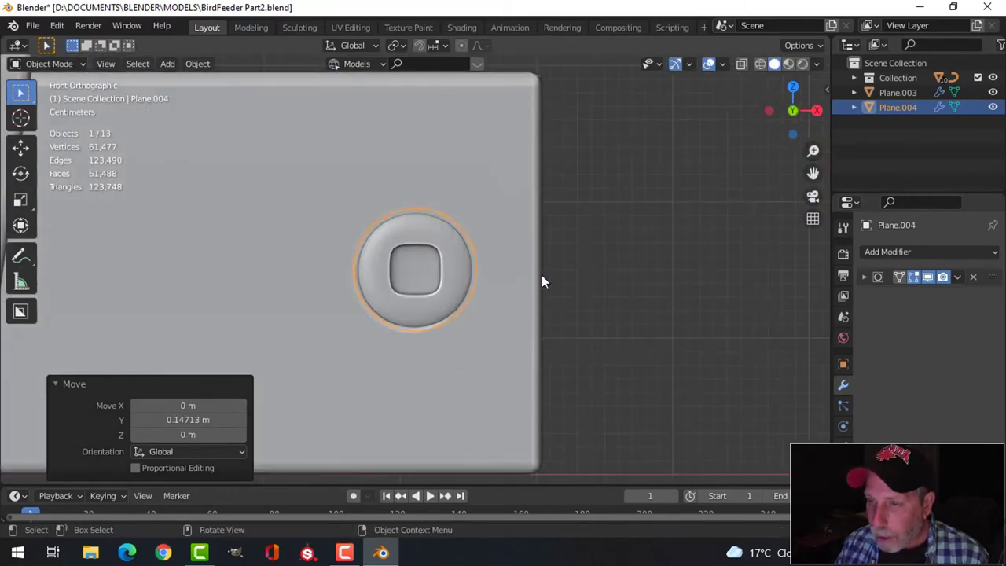
pyautogui.press('Tab')
pyautogui.press('a')
pyautogui.press('s')
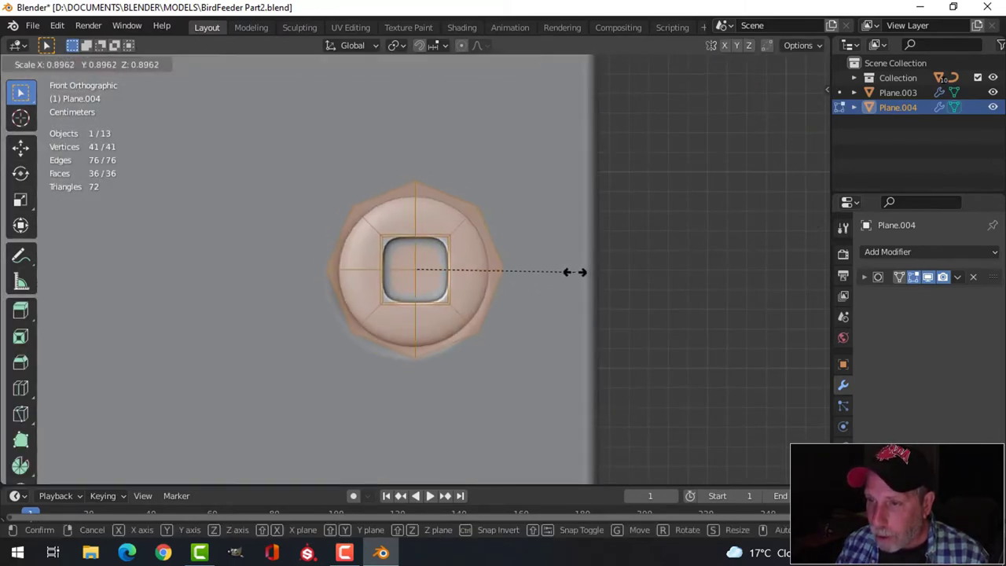
pyautogui.click(555, 276)
pyautogui.press('g')
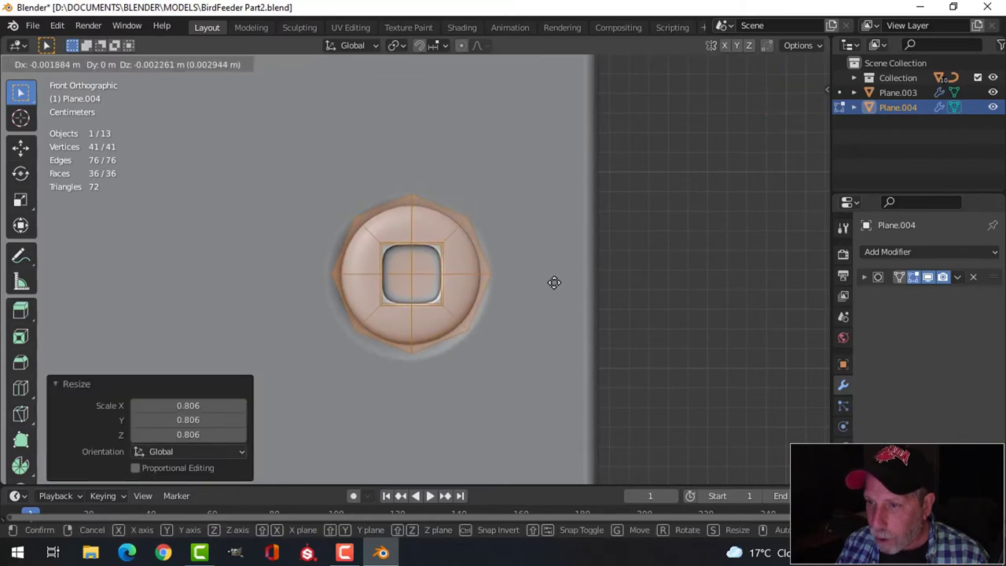
pyautogui.click(553, 283)
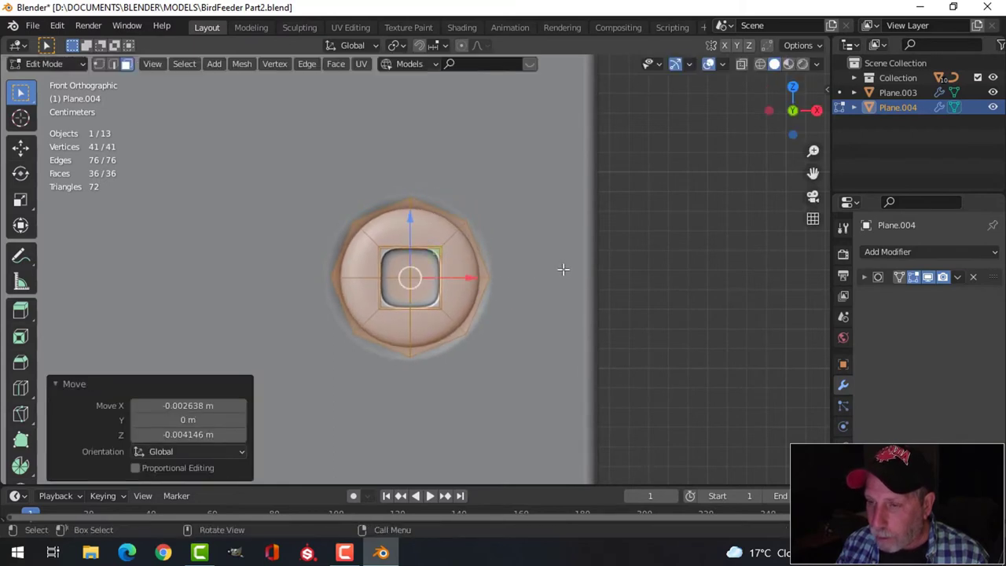
pyautogui.hotkey('alt', 'a')
pyautogui.press('Tab')
pyautogui.hotkey('alt', 'a')
# - Scale the tray frame plug's whole mesh up to about 1.032, return to Object Mode and deselect everything
pyautogui.moveTo(559, 265); pyautogui.dragTo(546, 243, button='middle')
pyautogui.scroll(-2, 485, 296)
pyautogui.click(547, 244)
pyautogui.moveTo(510, 305); pyautogui.dragTo(598, 301, button='middle')
pyautogui.scroll(-2, 580, 299)
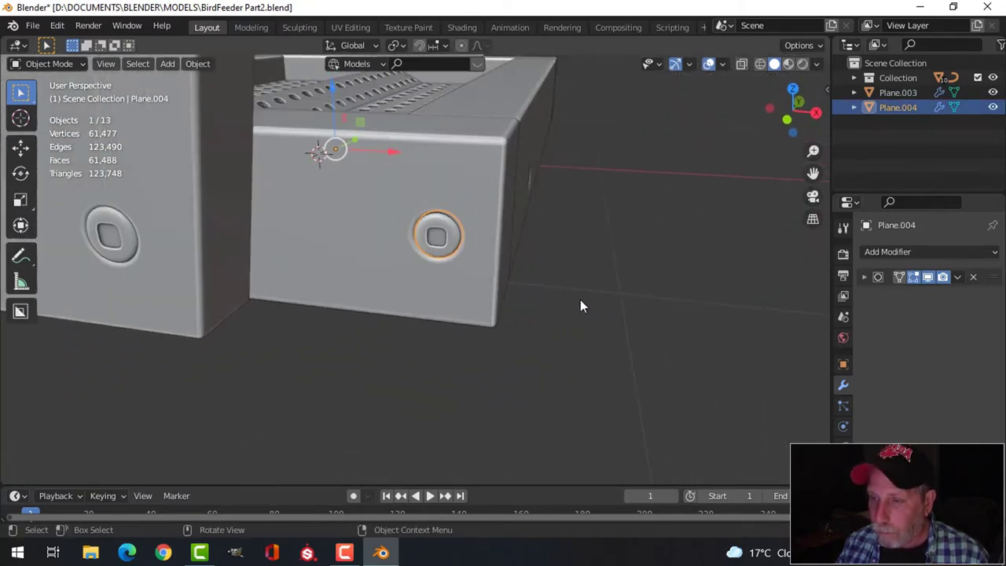
pyautogui.press('Tab')
pyautogui.press('a')
pyautogui.scroll(3, 580, 300)
pyautogui.press('s')
pyautogui.click(579, 298)
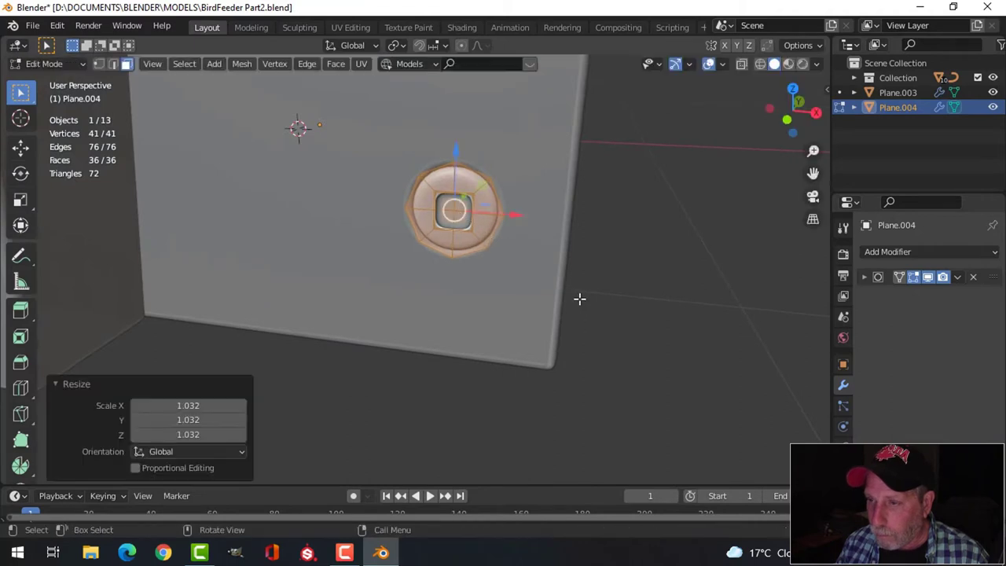
pyautogui.hotkey('alt', 'a')
pyautogui.press('Tab')
pyautogui.scroll(-2, 576, 299)
pyautogui.hotkey('alt', 'a')
pyautogui.scroll(-2, 532, 300)
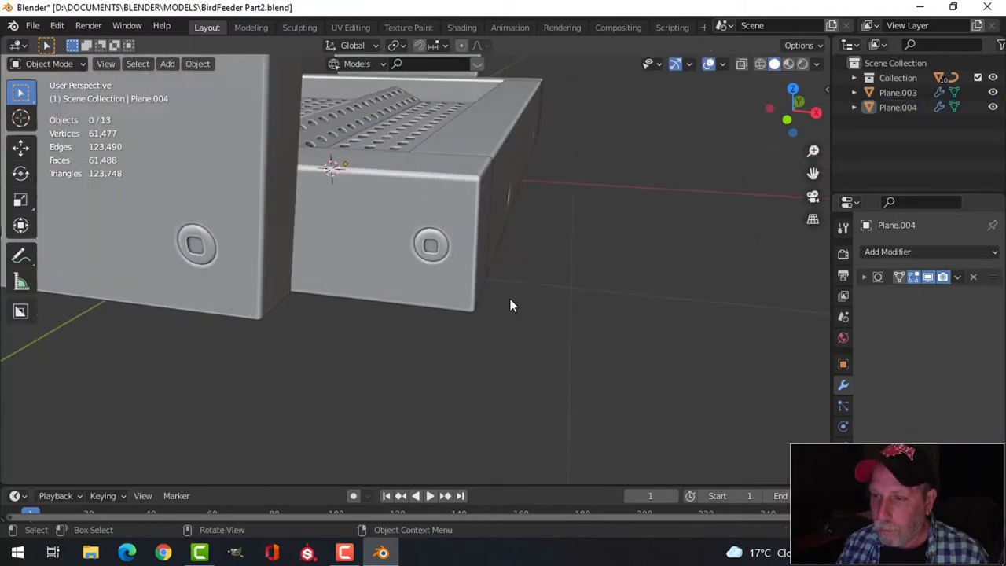
# - Select the tray frame's plug and set its origin to the 3D cursor
pyautogui.moveTo(509, 304); pyautogui.dragTo(482, 260, button='middle')
pyautogui.click(473, 226)
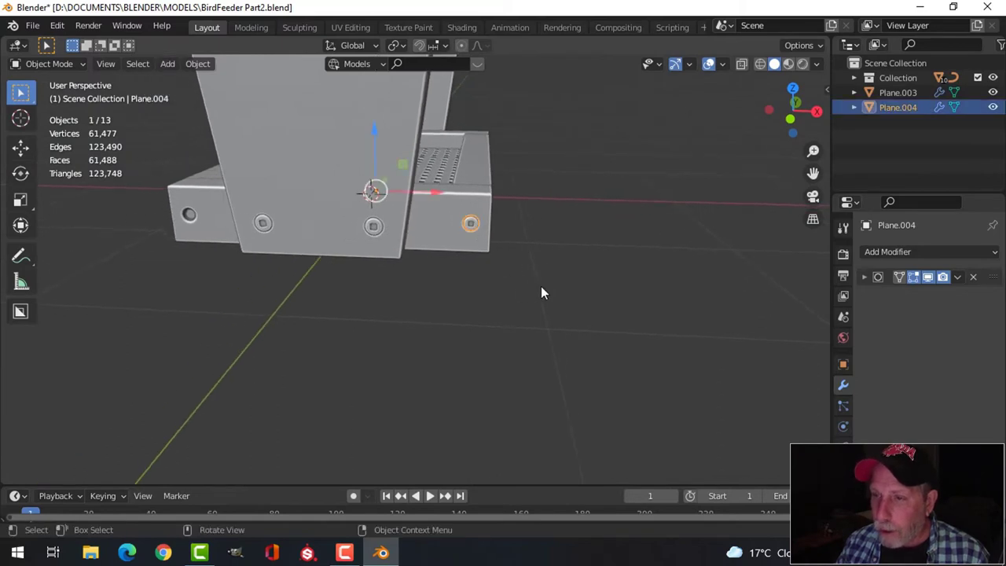
pyautogui.moveTo(573, 228); pyautogui.dragTo(525, 237, button='middle')
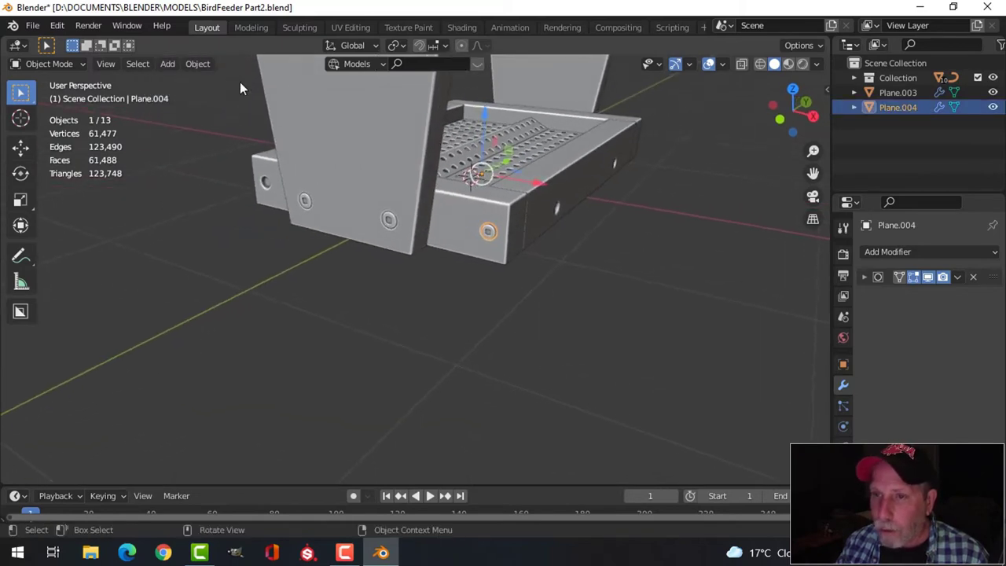
pyautogui.click(197, 64)
pyautogui.moveTo(218, 94)
pyautogui.click(385, 127)
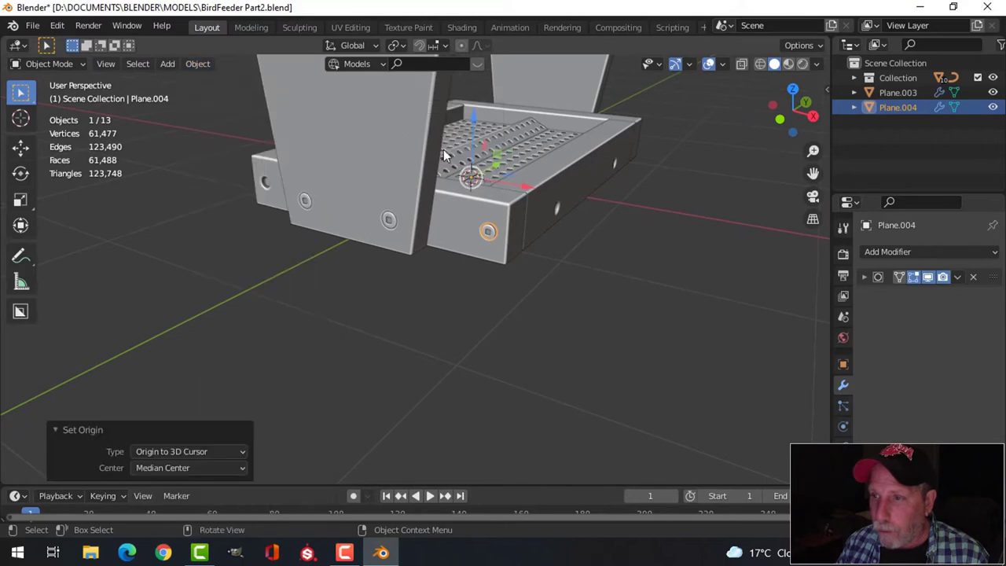
# - Add a Mirror modifier to the tray frame's plug and mirror it on both the X and Y axes
pyautogui.click(882, 249)
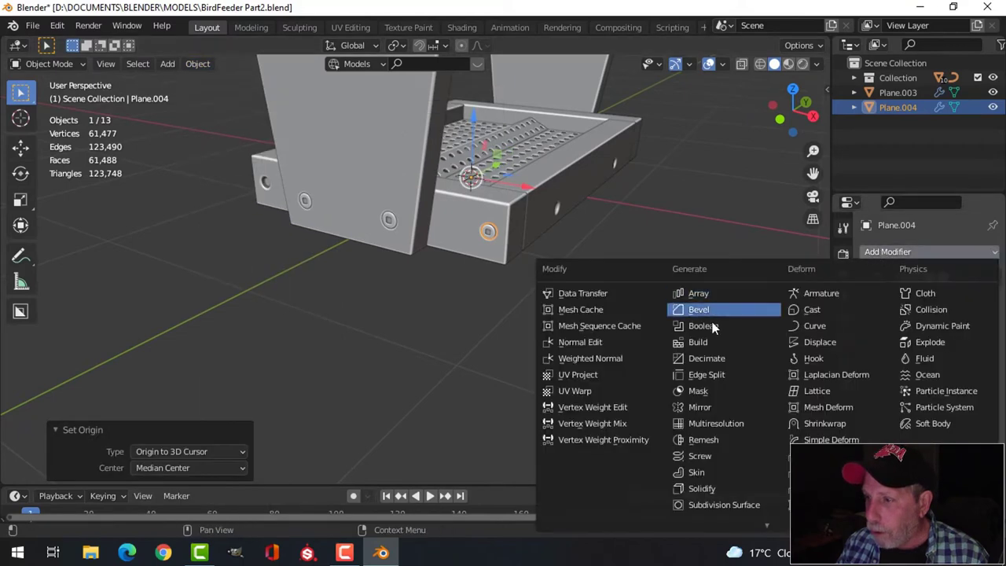
pyautogui.click(713, 404)
pyautogui.moveTo(318, 224); pyautogui.dragTo(433, 230, button='middle')
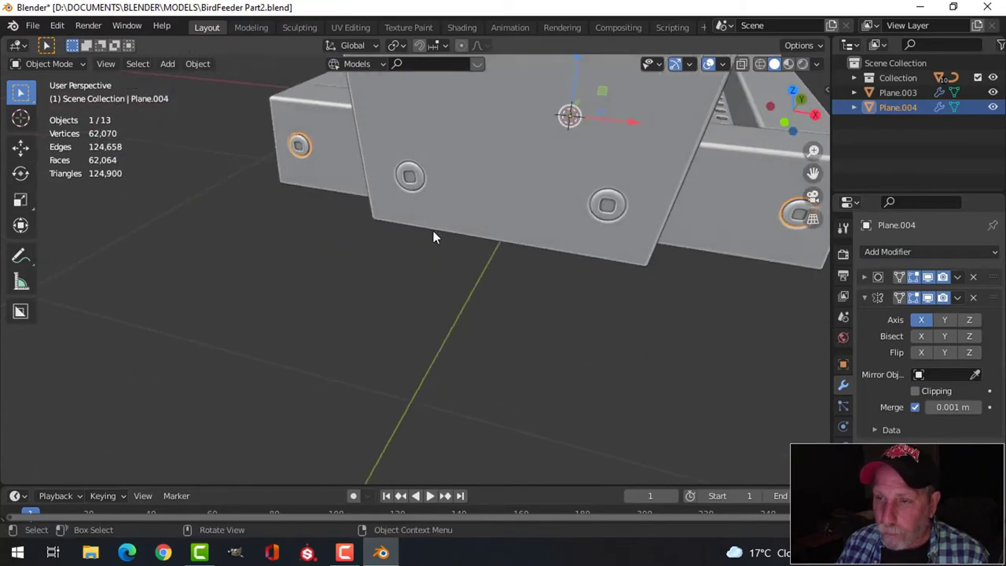
pyautogui.click(943, 322)
pyautogui.moveTo(788, 320); pyautogui.dragTo(619, 303, button='middle')
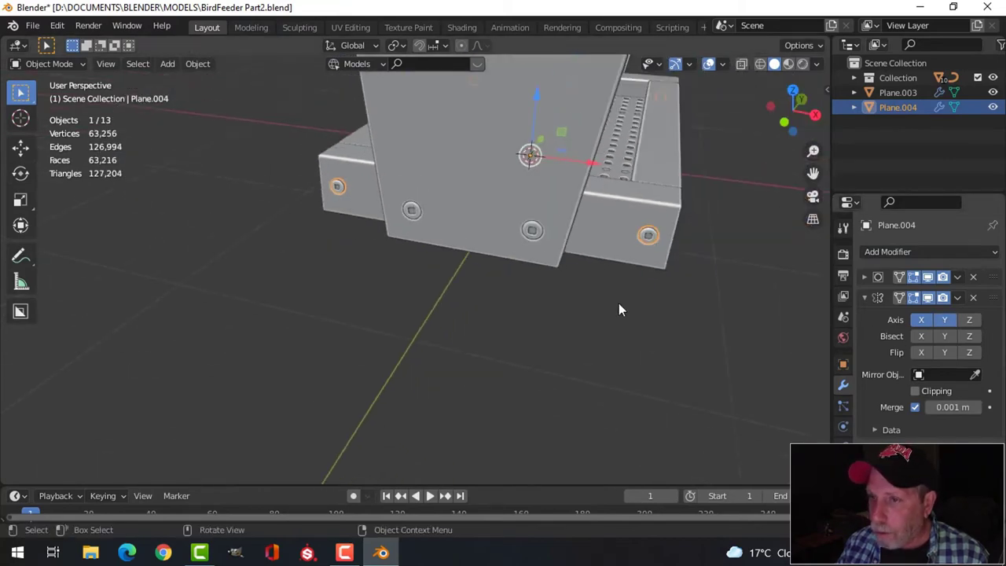
pyautogui.click(619, 303)
# - Duplicate the tray frame plug's linked mesh and move the copy about 0.24 m along X, clear of the frame's corner
pyautogui.moveTo(685, 285); pyautogui.dragTo(460, 264, button='middle')
pyautogui.click(467, 206)
pyautogui.moveTo(472, 209); pyautogui.dragTo(526, 257, button='middle')
pyautogui.press('Tab')
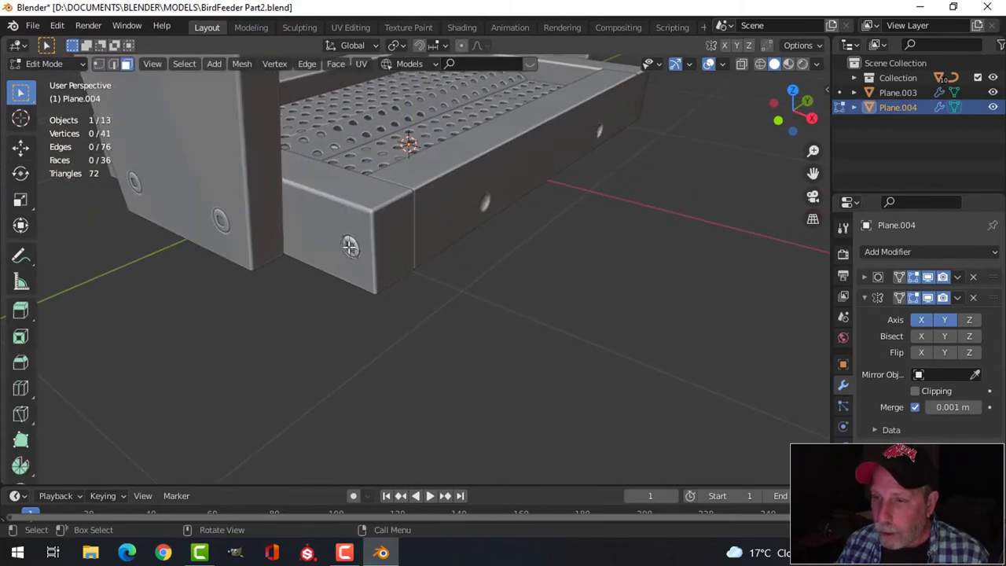
pyautogui.hotkey('ctrl', 'l')
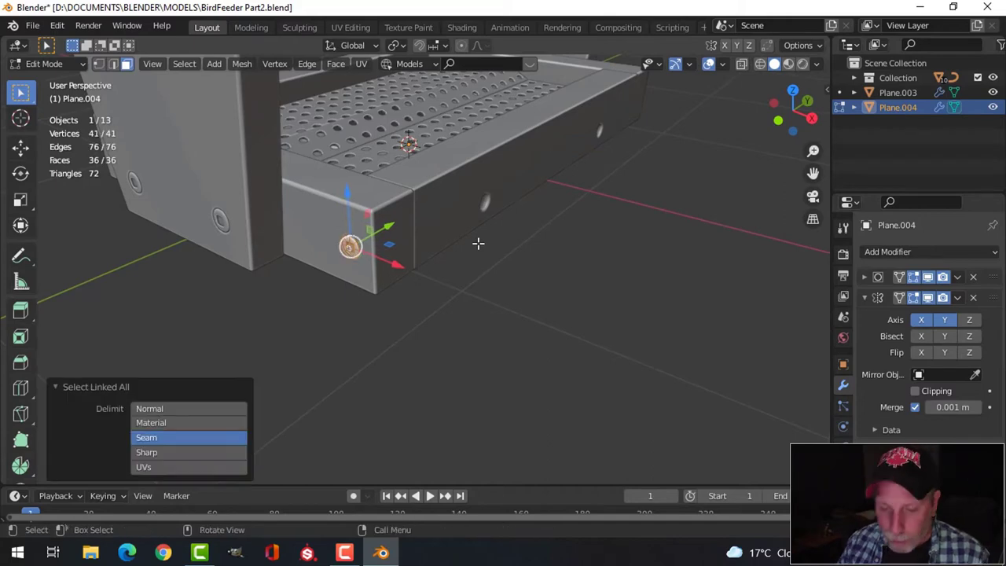
pyautogui.hotkey('shift', 'd')
pyautogui.press('Escape')
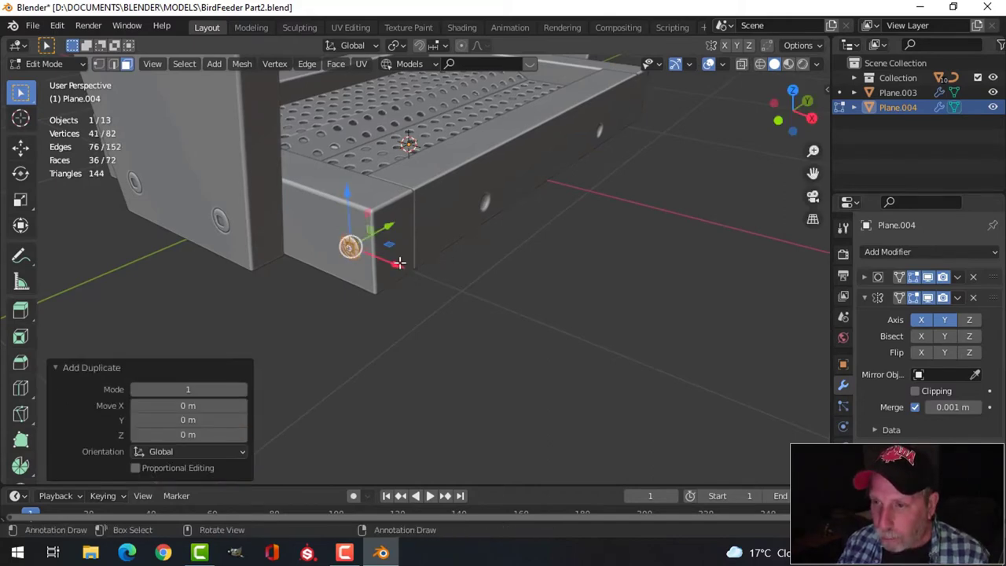
pyautogui.press('g')
pyautogui.press('x')
pyautogui.click(617, 282)
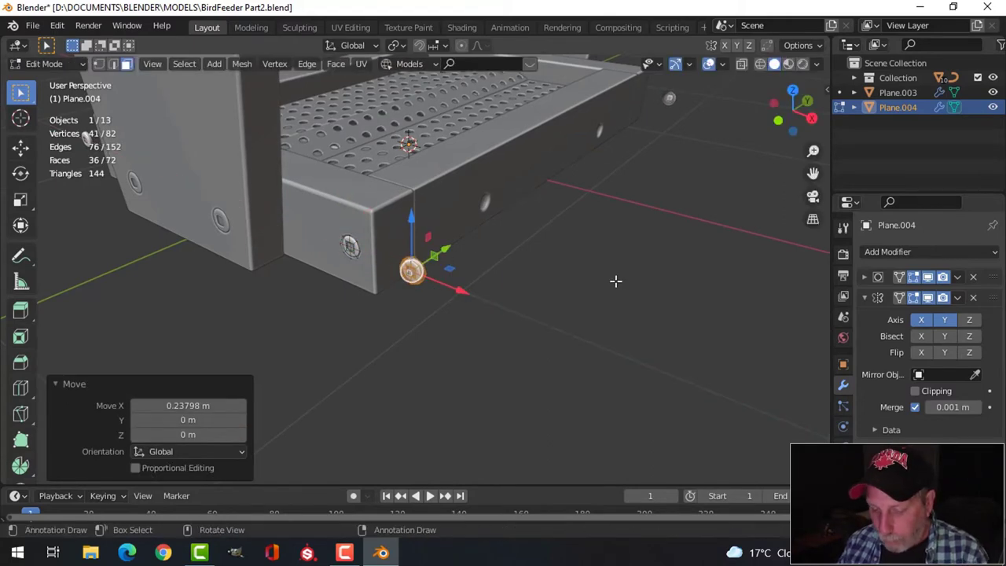
# - Separate the duplicated plug into its own object and remove its Mirror modifier in Object Mode
pyautogui.press('p')
pyautogui.click(617, 280)
pyautogui.press('Tab')
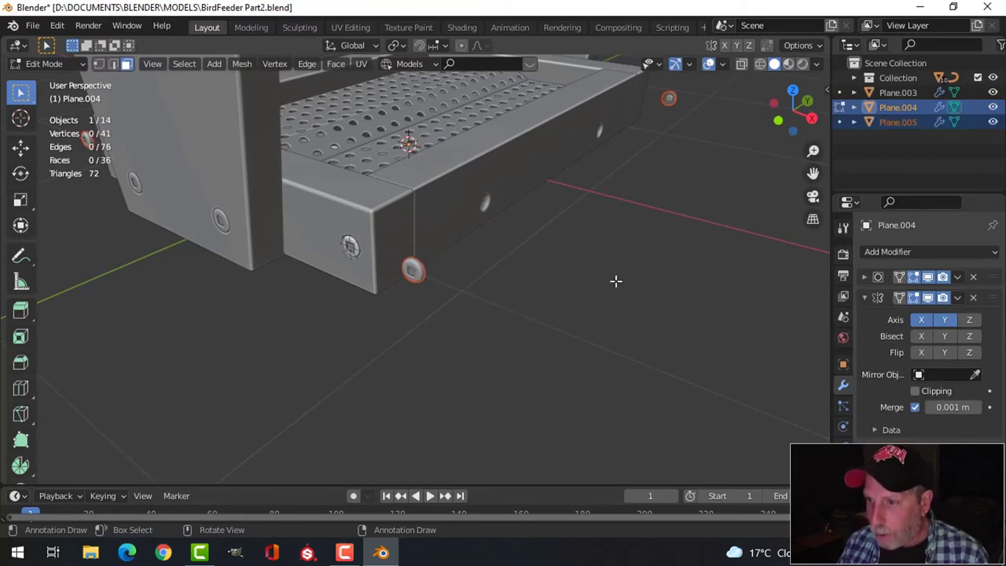
pyautogui.click(415, 269)
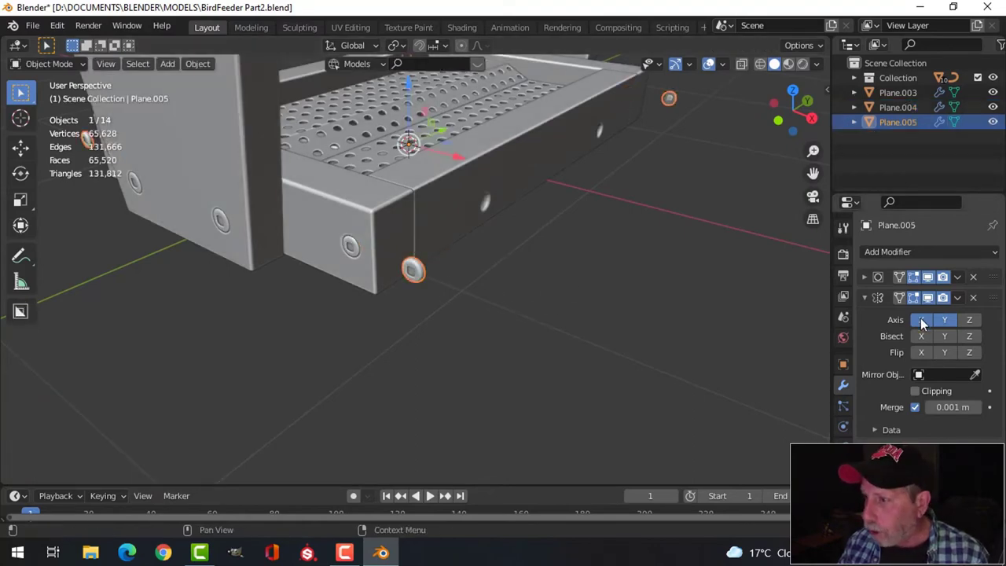
pyautogui.click(973, 300)
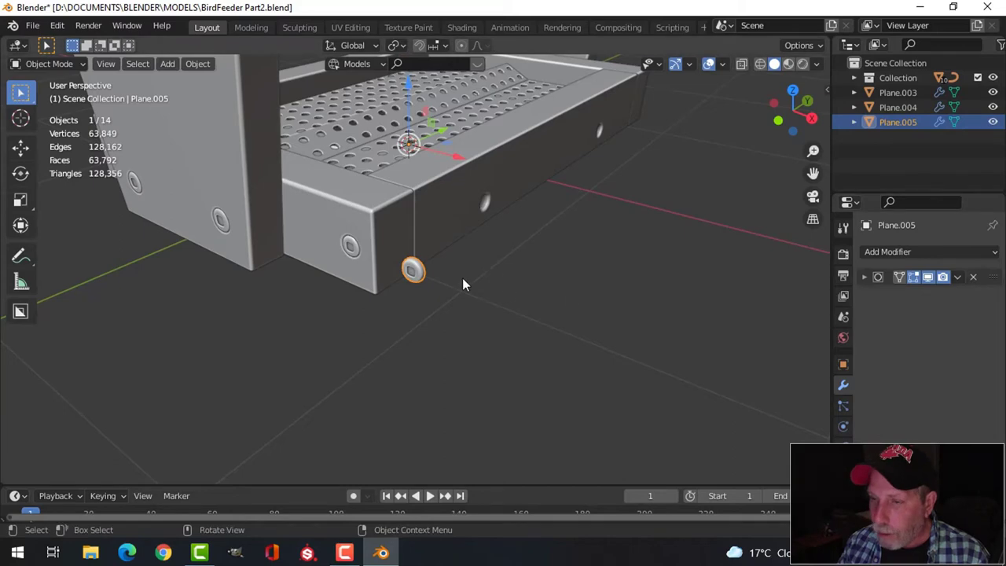
# - Rotate the new plug's mesh 90° around Z so it faces the tray frame's long side
pyautogui.press('KP_Decimal')
pyautogui.press('Tab')
pyautogui.press('KP_Decimal')
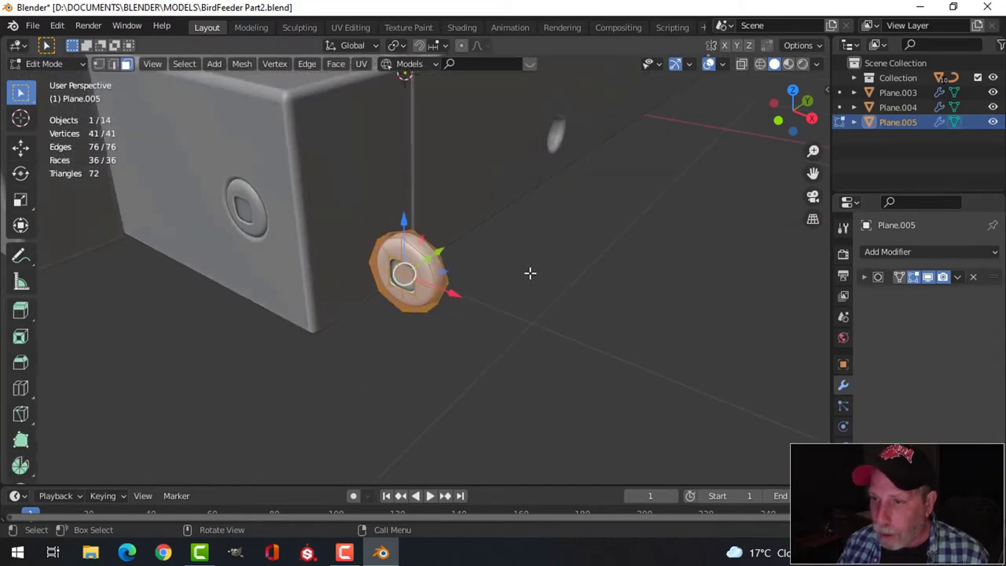
pyautogui.write('rz90')
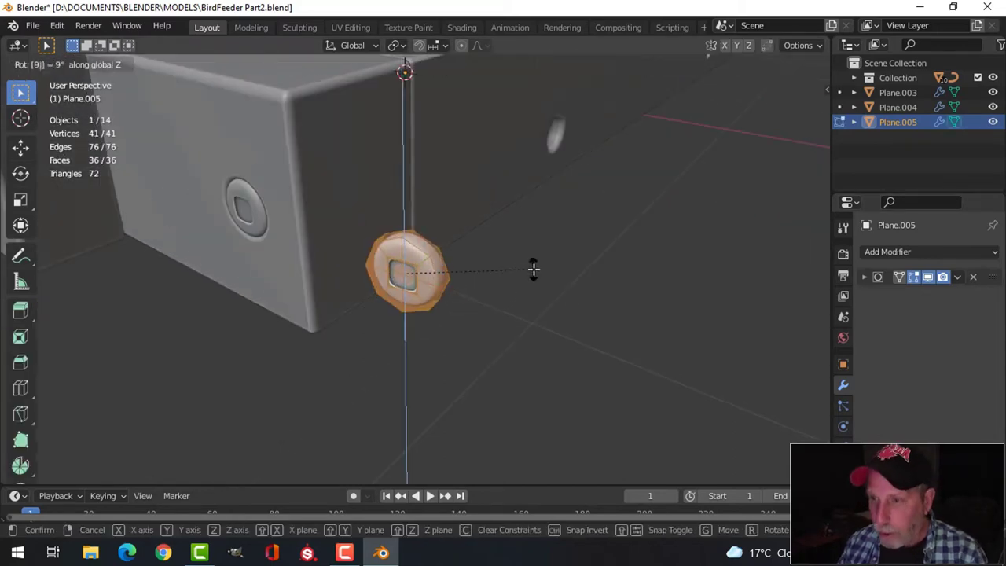
pyautogui.press('Return')
# - Move the plug in the right view about 0.638 m along Y and -0.054 m along Z over the nearer side hole
pyautogui.press('KP_3')
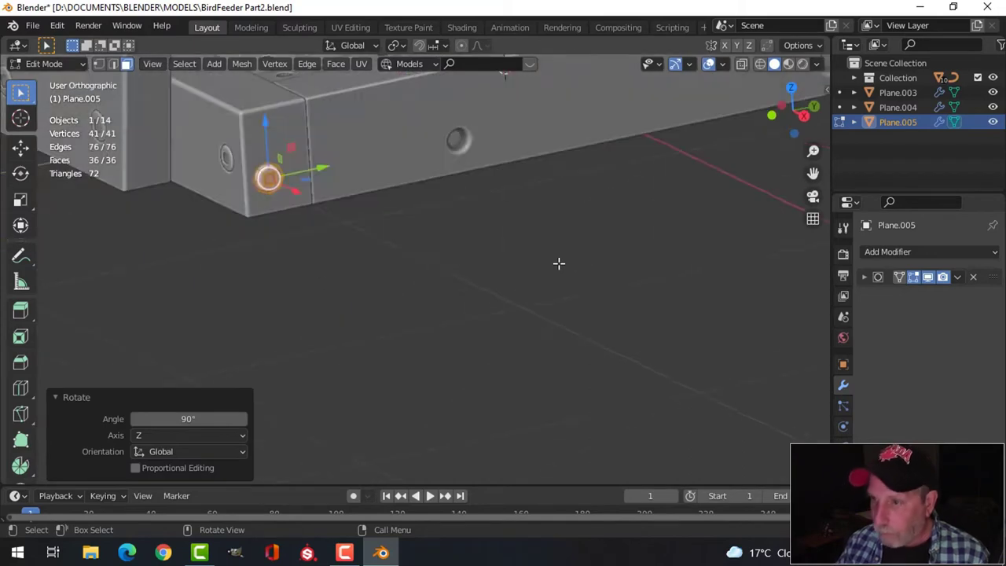
pyautogui.scroll(-3, 541, 260)
pyautogui.keyDown('shift'); pyautogui.moveTo(485, 270); pyautogui.dragTo(446, 311, button='middle'); pyautogui.keyUp('shift')
pyautogui.scroll(2, 445, 282)
pyautogui.scroll(1, 446, 282)
pyautogui.press('g')
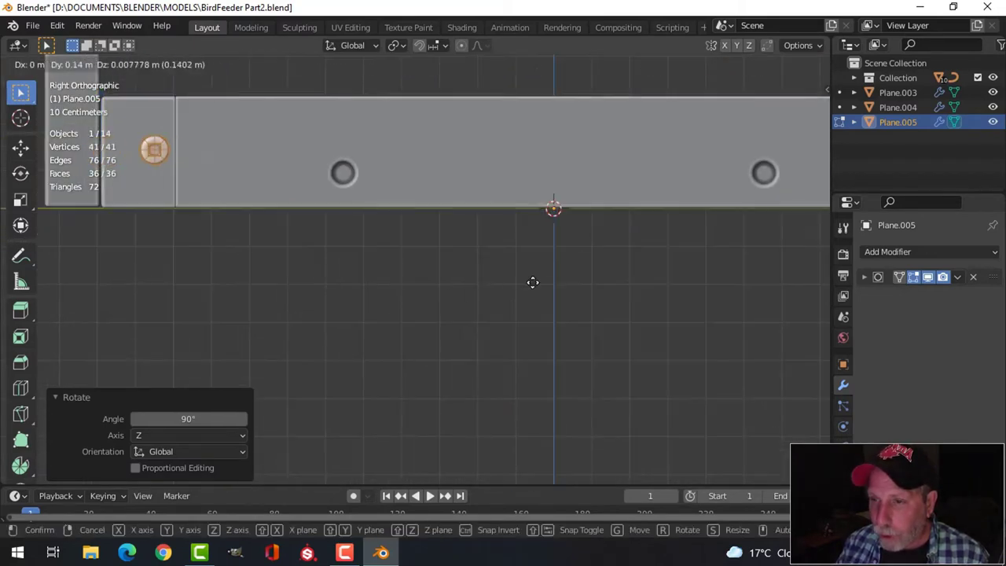
pyautogui.click(692, 301)
# - Move the plug about 0.14 m along X towards the tray frame so it sits in the side hole
pyautogui.moveTo(690, 299); pyautogui.dragTo(580, 250, button='middle')
pyautogui.press('KP_Decimal')
pyautogui.scroll(-2, 551, 281)
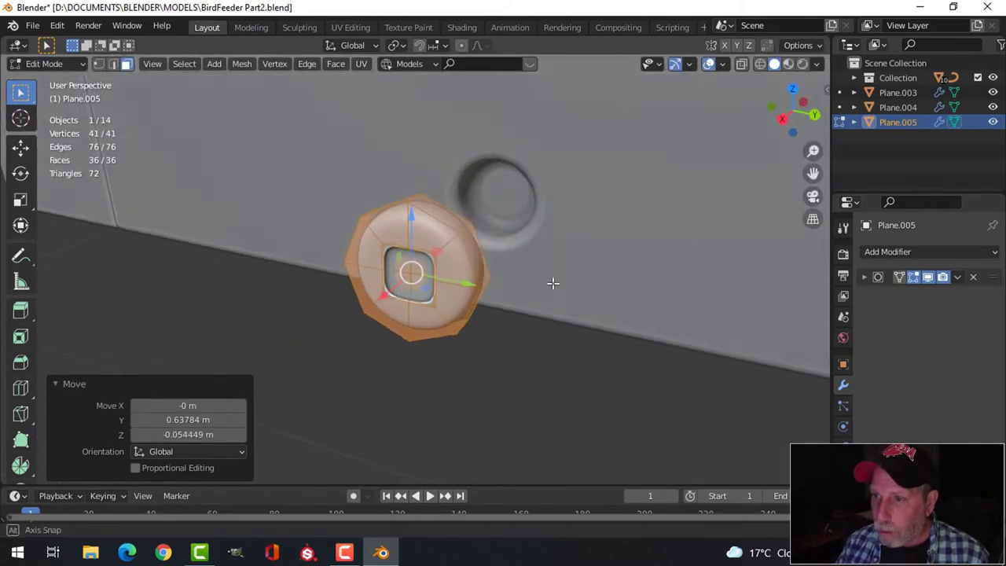
pyautogui.moveTo(550, 281); pyautogui.dragTo(469, 283, button='middle')
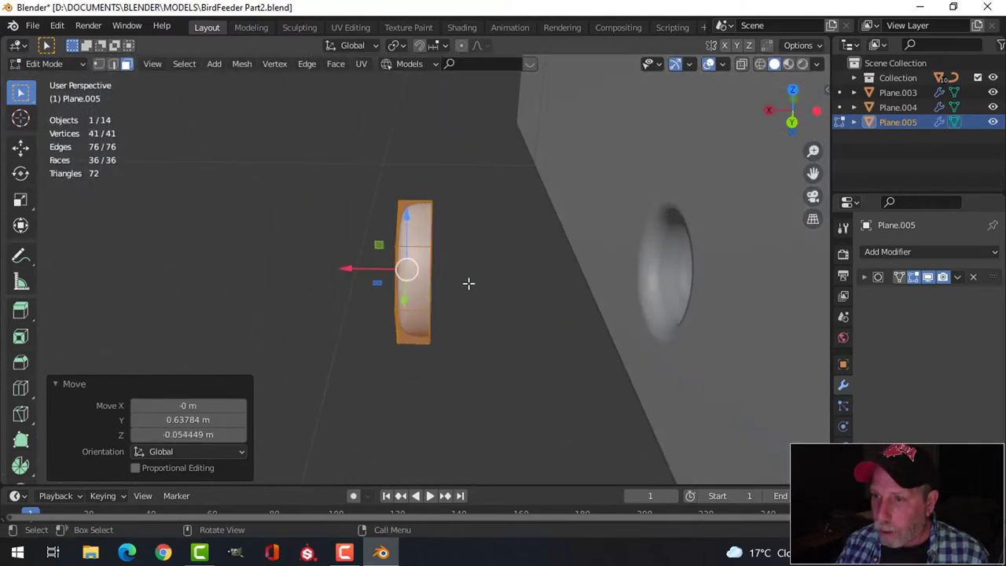
pyautogui.click(614, 268)
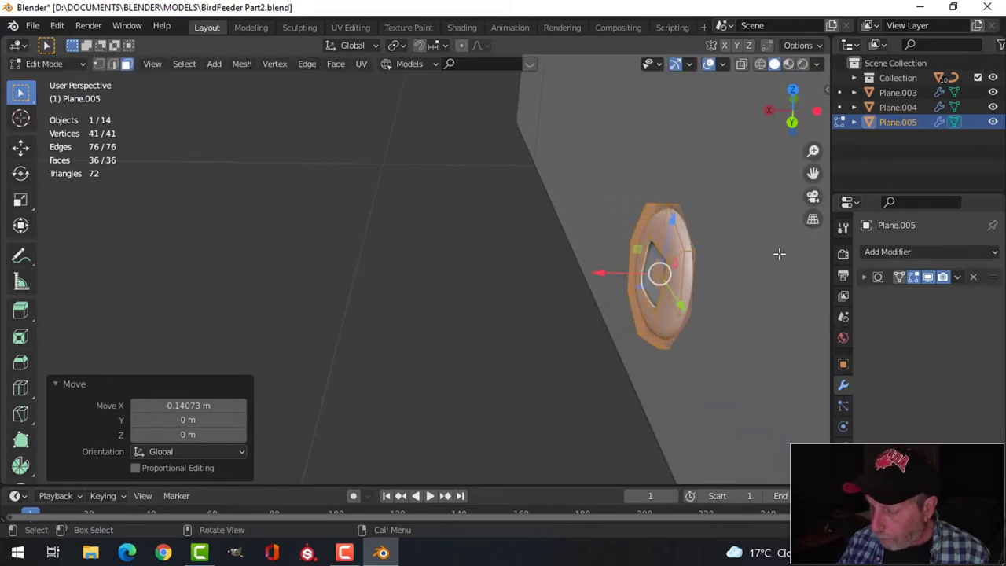
# - Scale the side plug to 0.883 and nudge it about -0.001 m in Y and 0.0007 m in Z to centre it in the hole
pyautogui.press('KP_3')
pyautogui.press('KP_Decimal')
pyautogui.press('s')
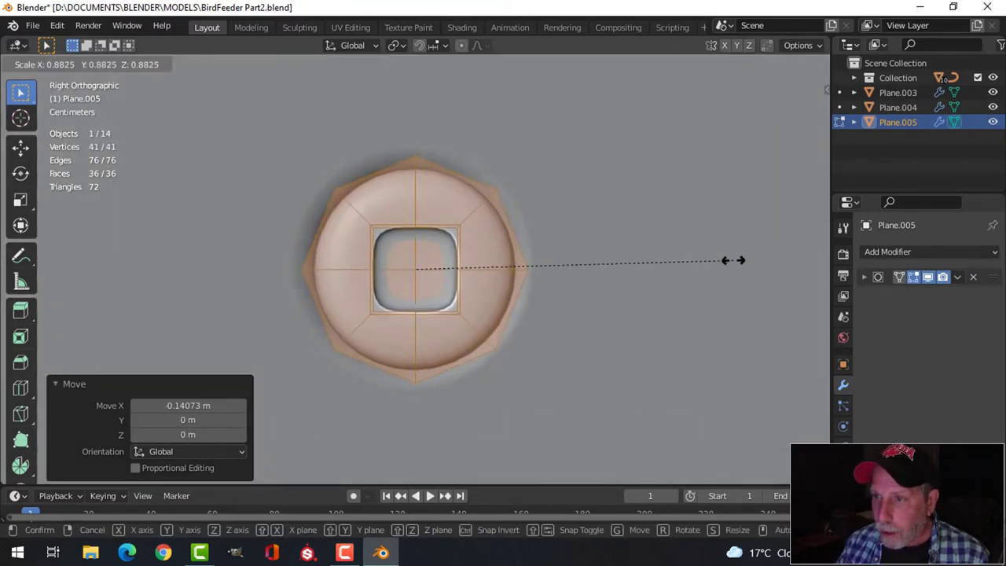
pyautogui.click(732, 260)
pyautogui.press('g')
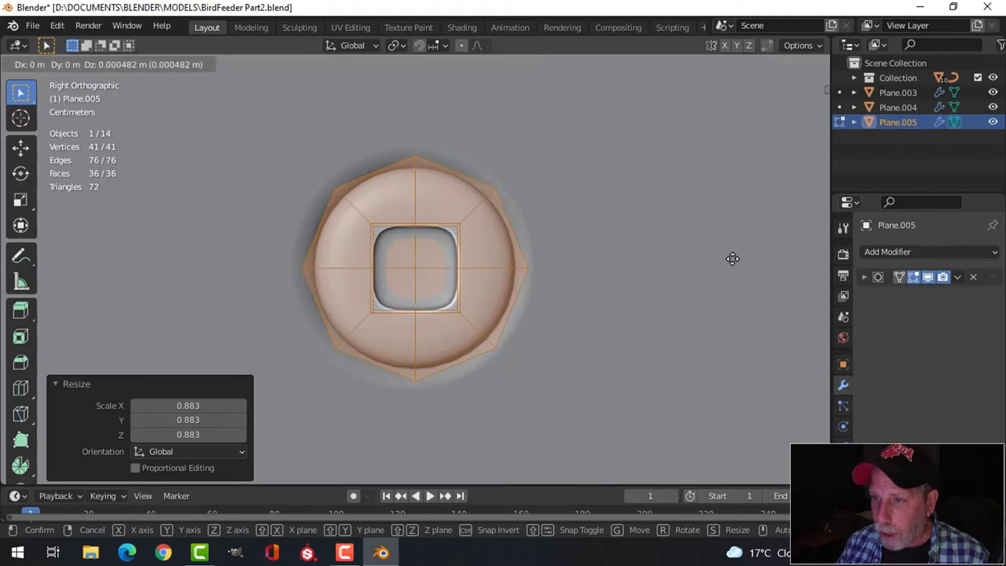
pyautogui.click(730, 257)
# - Push the plug slightly along X to seat it deeper in the side hole, and return to Object Mode with nothing selected
pyautogui.moveTo(729, 258); pyautogui.dragTo(527, 281, button='middle')
pyautogui.moveTo(518, 256); pyautogui.dragTo(530, 257)
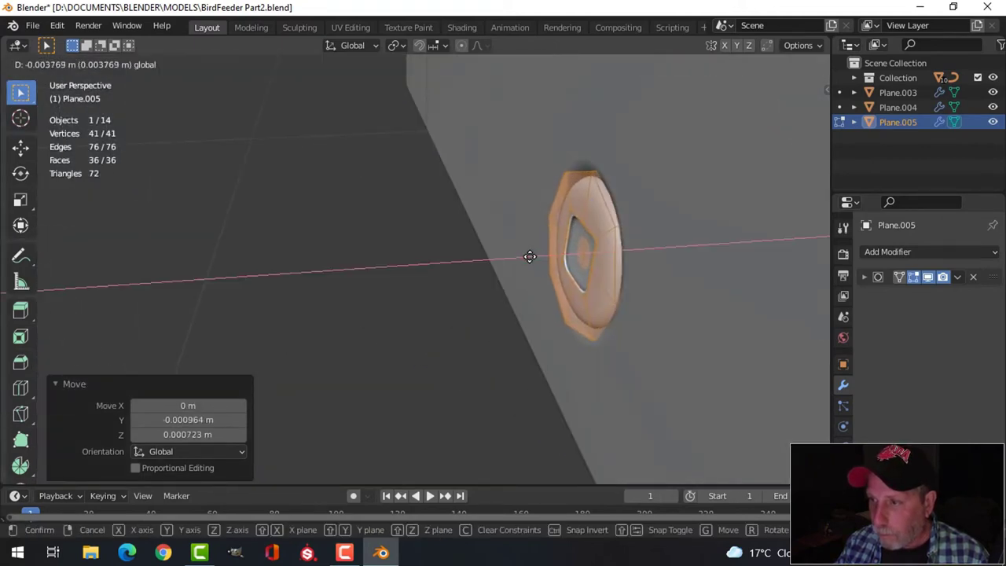
pyautogui.click(531, 256)
pyautogui.press('Tab')
pyautogui.hotkey('alt', 'a')
# - Set the origin of the tray frame's side plug to the 3D cursor
pyautogui.moveTo(551, 270); pyautogui.dragTo(663, 250, button='middle')
pyautogui.scroll(-5, 513, 283)
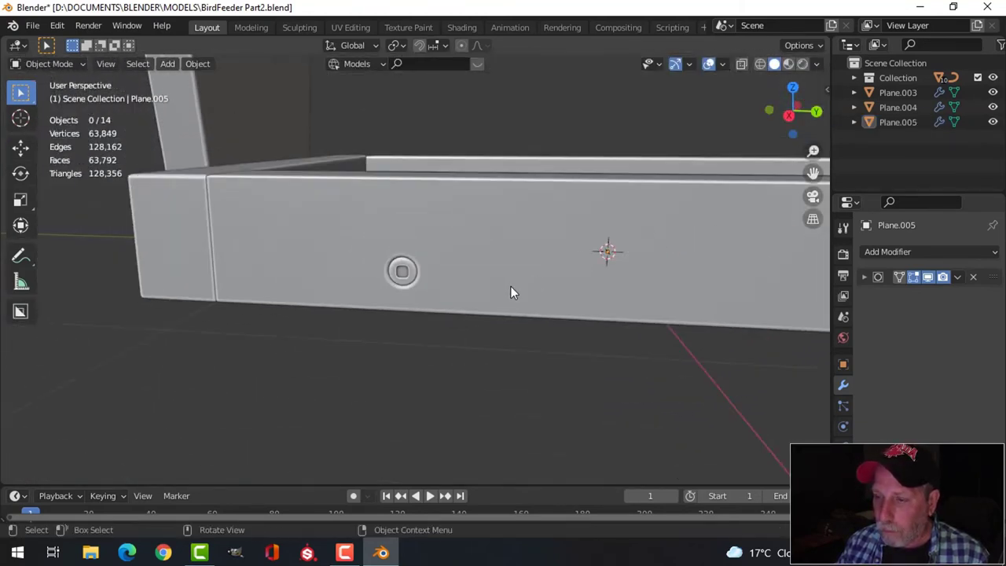
pyautogui.keyDown('shift'); pyautogui.moveTo(530, 285); pyautogui.dragTo(511, 238, button='middle'); pyautogui.keyUp('shift')
pyautogui.scroll(4, 441, 238)
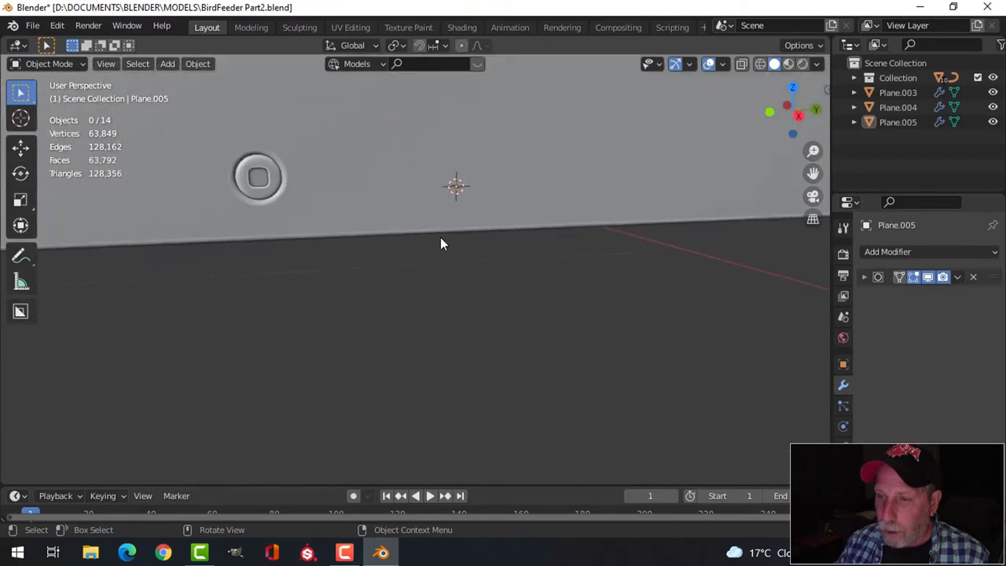
pyautogui.keyDown('shift'); pyautogui.moveTo(394, 206); pyautogui.dragTo(376, 247, button='middle'); pyautogui.keyUp('shift')
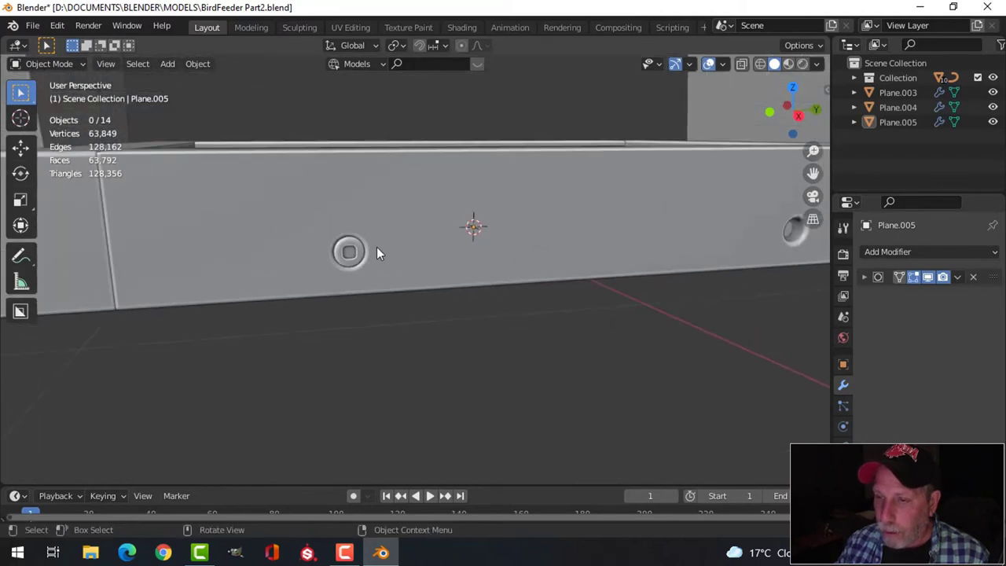
pyautogui.click(349, 251)
pyautogui.click(197, 64)
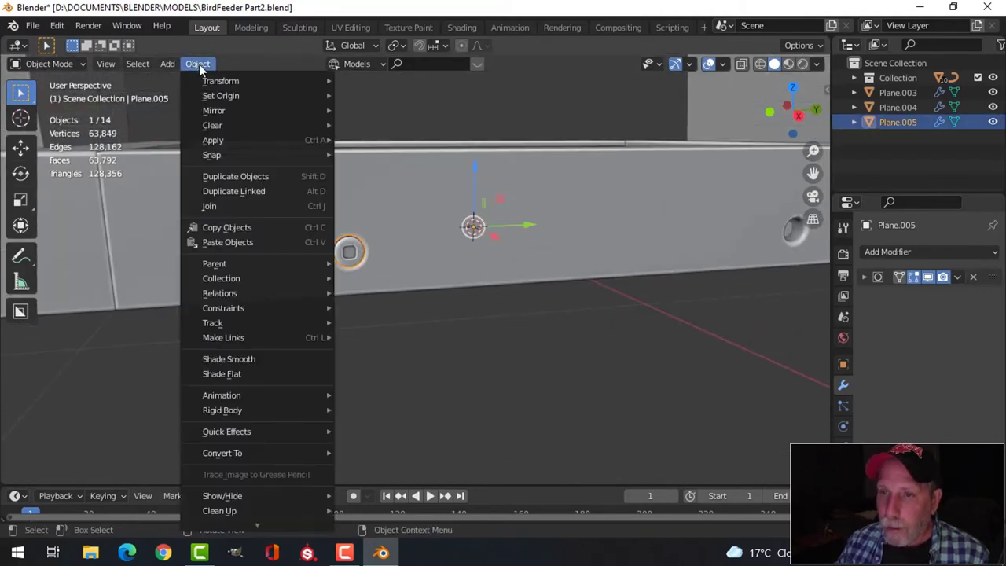
pyautogui.moveTo(211, 96)
pyautogui.click(385, 127)
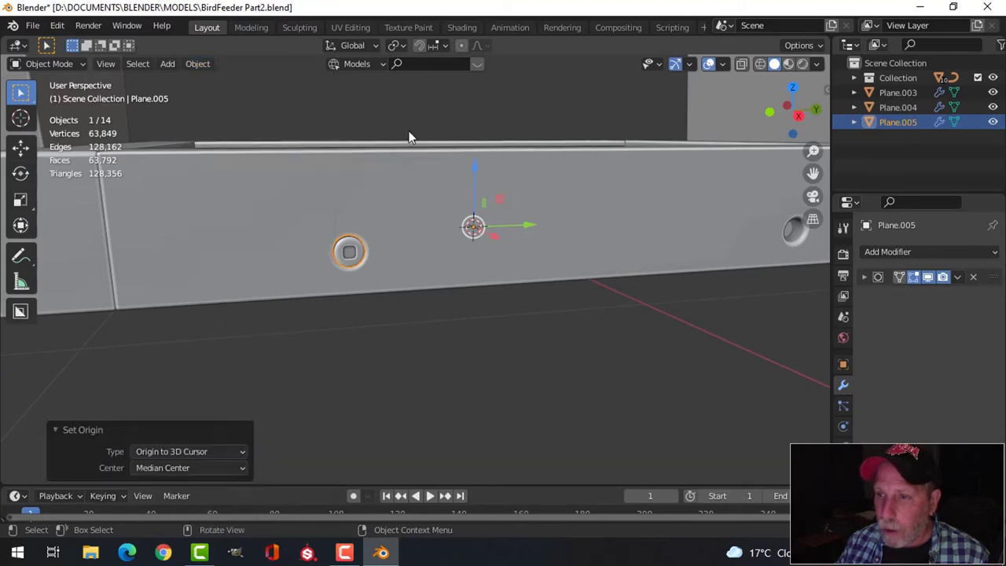
# - Add a Mirror modifier to the side plug and enable its Y axis as well as X
pyautogui.click(895, 253)
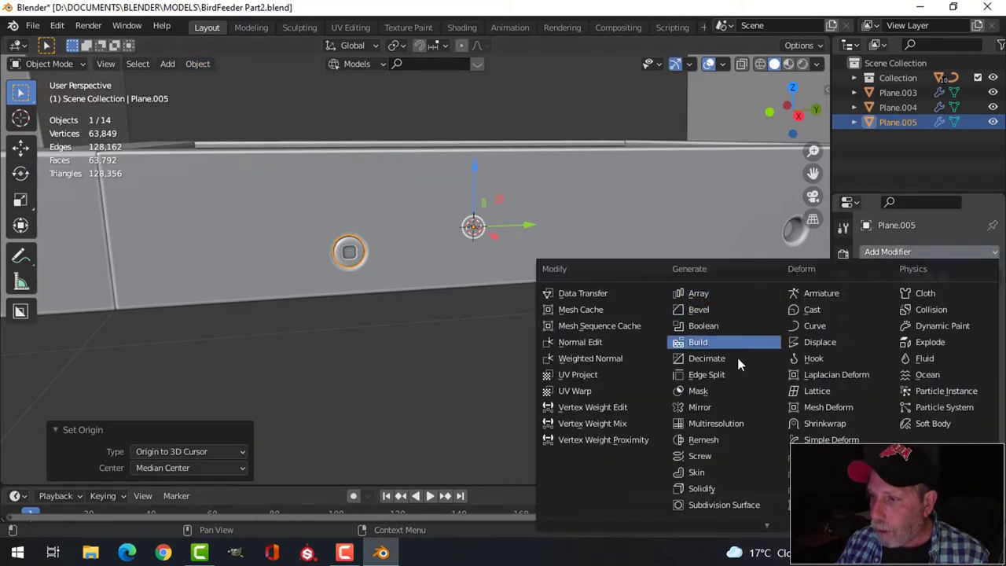
pyautogui.click(718, 403)
pyautogui.scroll(-4, 652, 279)
pyautogui.moveTo(614, 267); pyautogui.dragTo(627, 247, button='middle')
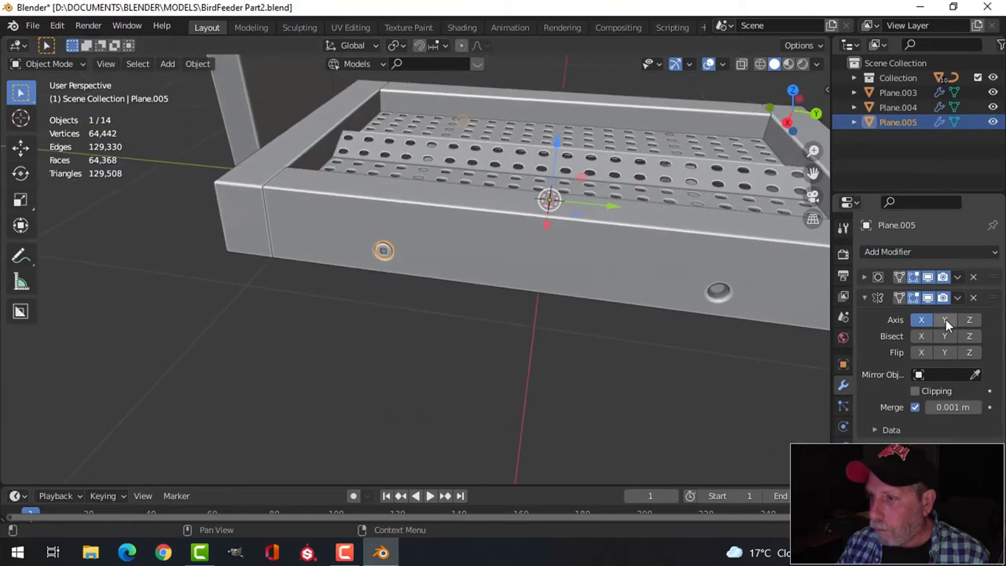
pyautogui.click(946, 320)
pyautogui.scroll(-3, 656, 286)
pyautogui.hotkey('alt', 'a')
# - In Edit Mode, select the complete linked mesh of one of the end panel's lower plugs
pyautogui.moveTo(712, 252); pyautogui.dragTo(502, 203, button='middle')
pyautogui.scroll(-4, 518, 223)
pyautogui.scroll(3, 553, 229)
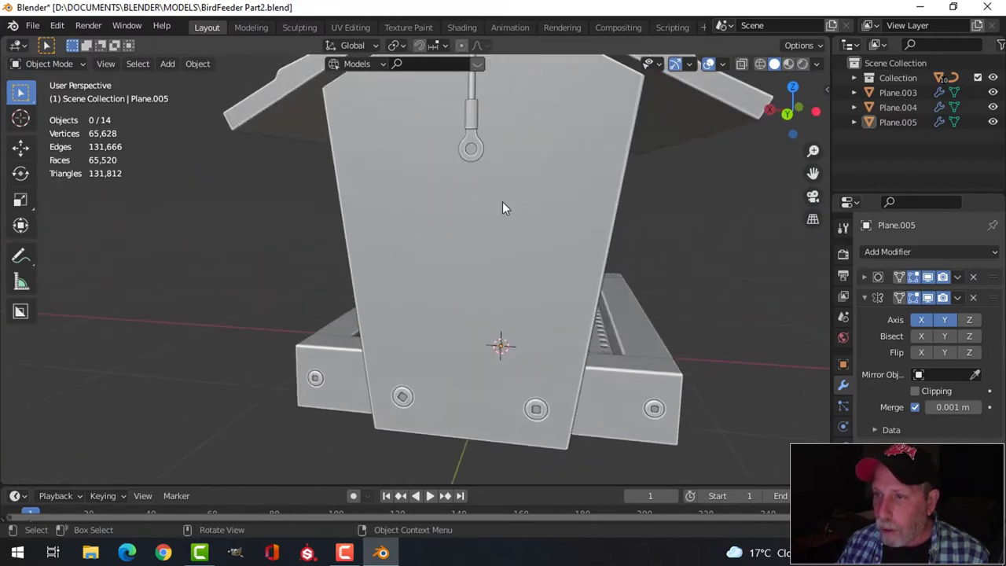
pyautogui.scroll(-2, 555, 235)
pyautogui.moveTo(557, 252); pyautogui.dragTo(548, 248, button='middle')
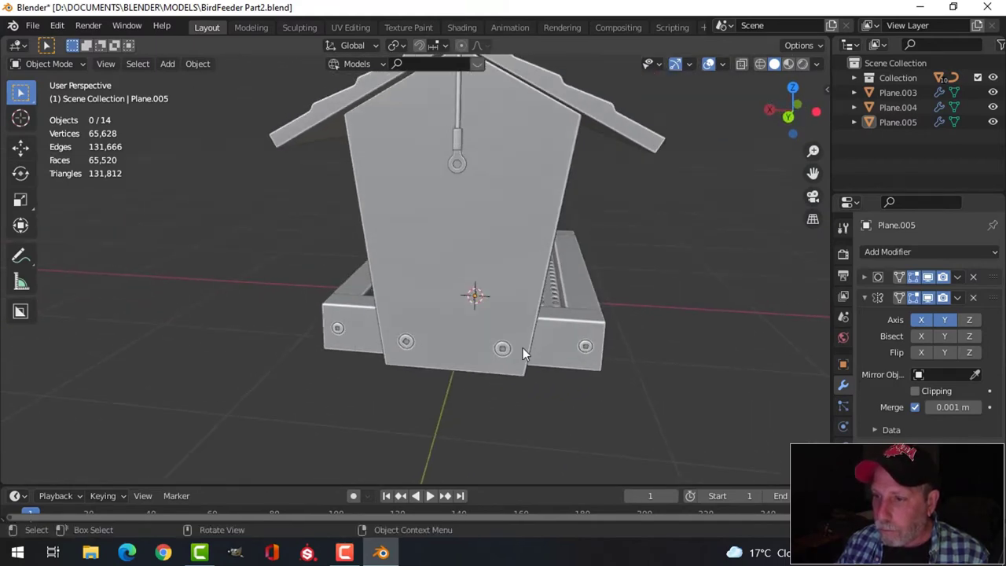
pyautogui.click(507, 351)
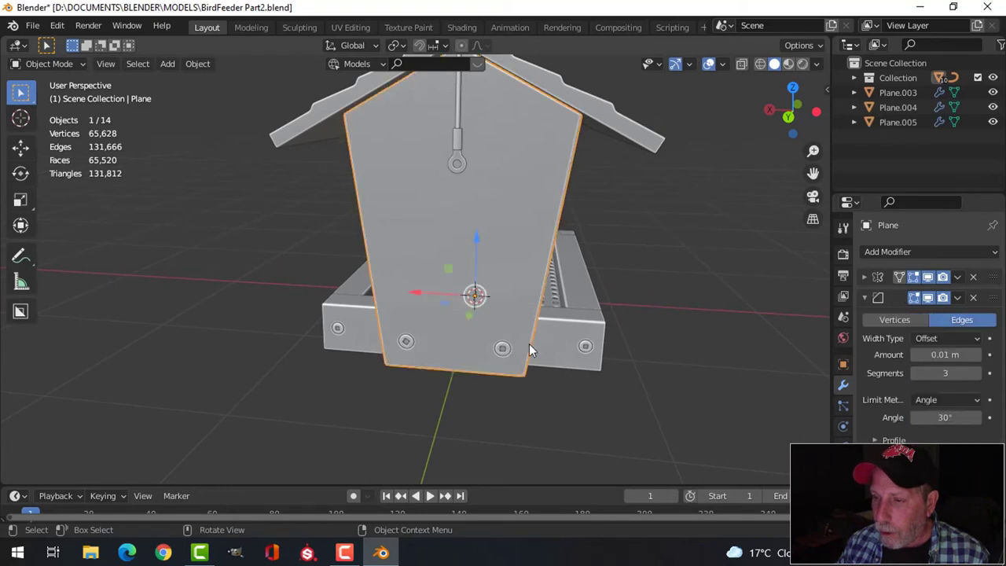
pyautogui.click(503, 352)
pyautogui.scroll(4, 571, 334)
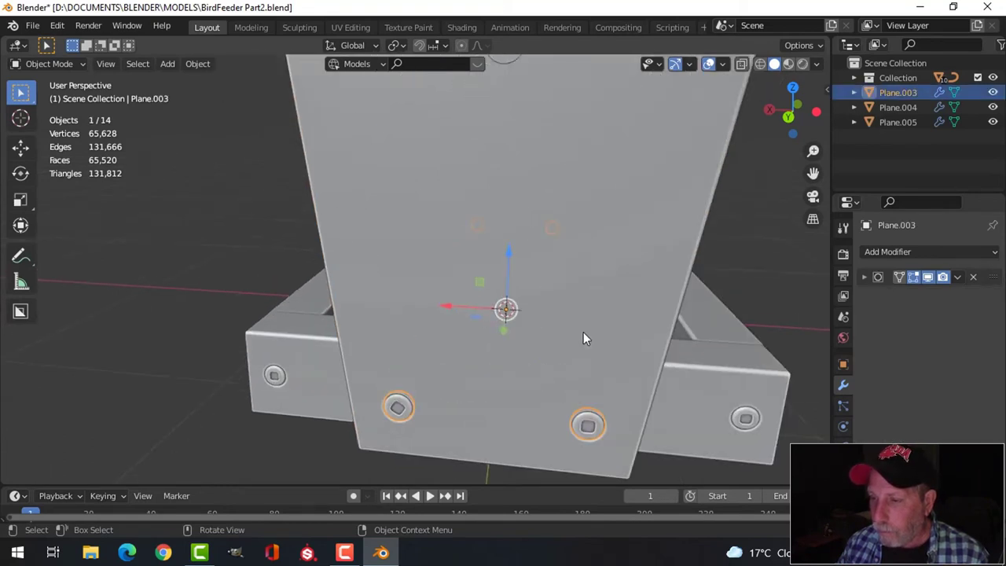
pyautogui.press('Tab')
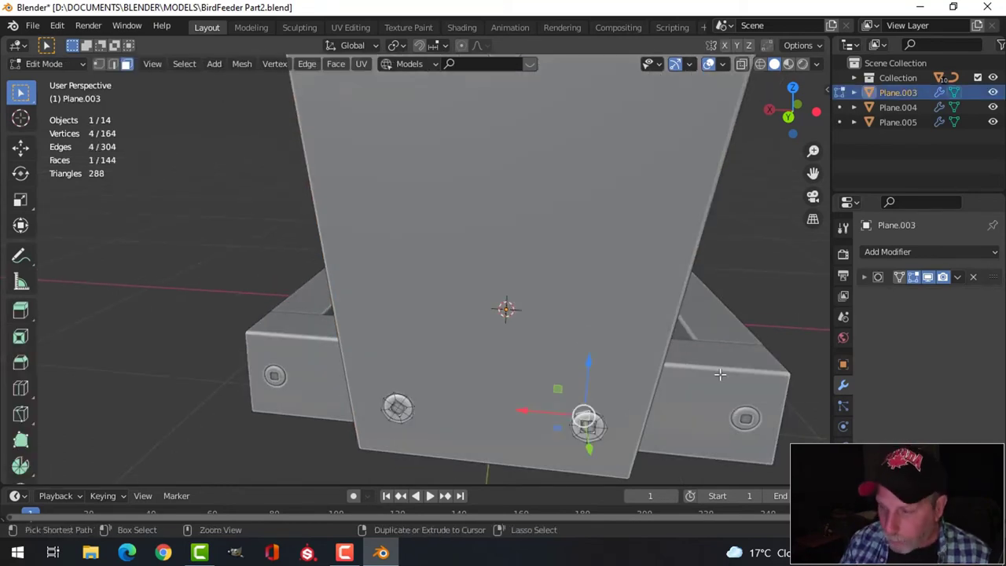
pyautogui.hotkey('ctrl', 'l')
# - Duplicate the plug in the back view and move the copy about 0.269 m along X and 0.969 m along Z onto the cable eyelet
pyautogui.press('KP_1')
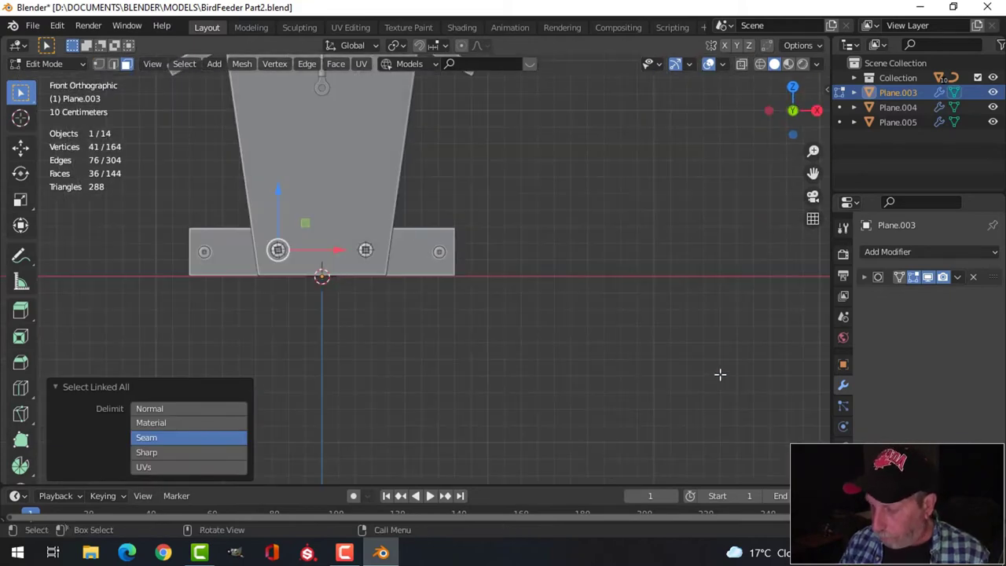
pyautogui.press('KP_3')
pyautogui.press('KP_1')
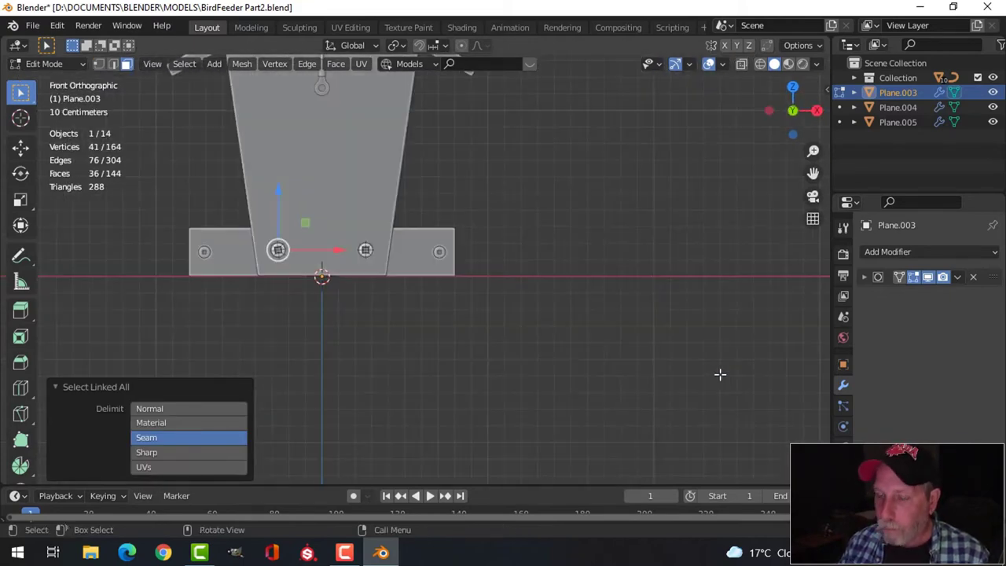
pyautogui.press('ctrl+KP_1')
pyautogui.scroll(3, 685, 344)
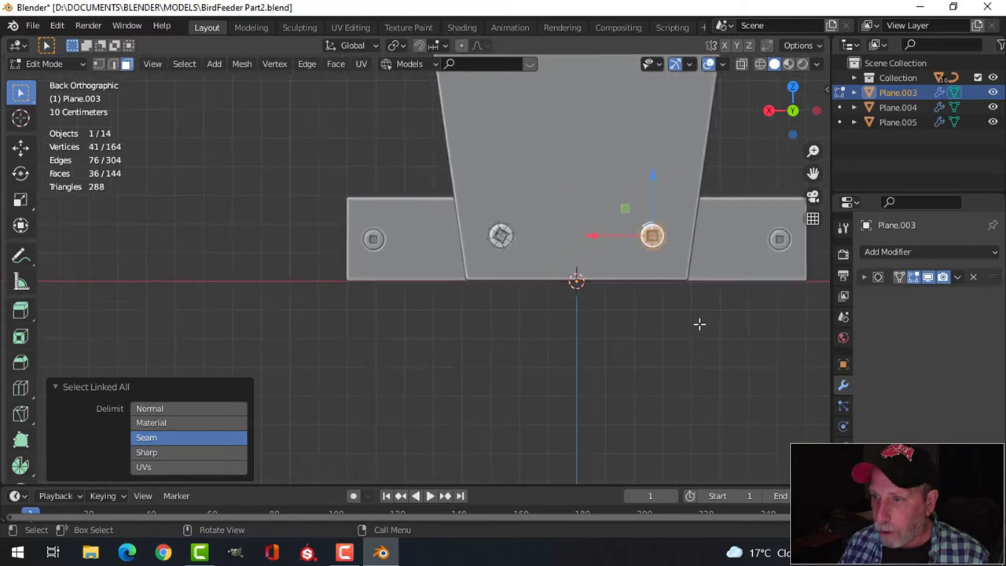
pyautogui.keyDown('shift'); pyautogui.moveTo(726, 268); pyautogui.dragTo(550, 401, button='middle'); pyautogui.keyUp('shift')
pyautogui.scroll(-1, 554, 377)
pyautogui.keyDown('shift'); pyautogui.moveTo(559, 307); pyautogui.dragTo(555, 338, button='middle'); pyautogui.keyUp('shift')
pyautogui.hotkey('shift', 'd')
pyautogui.rightClick(555, 337)
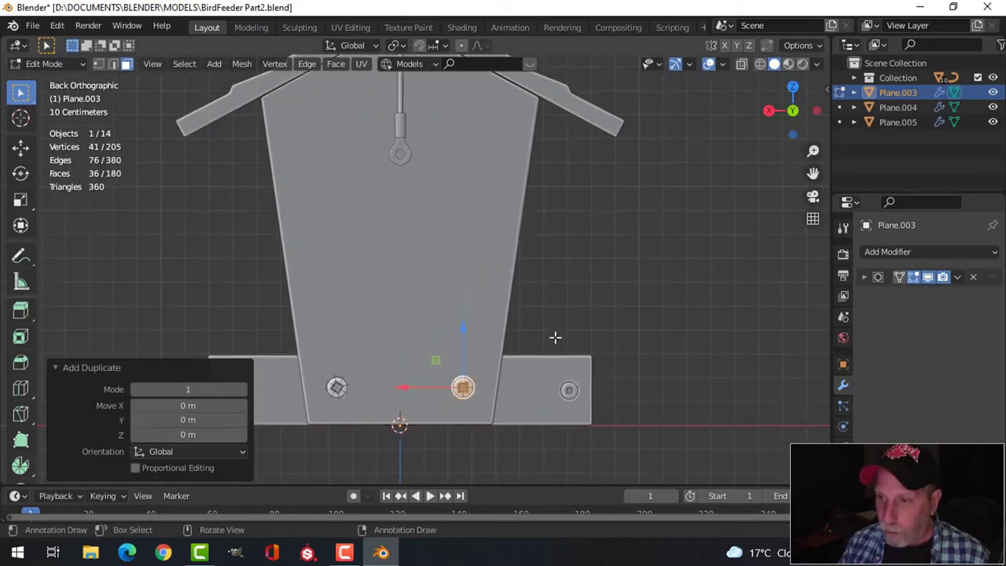
pyautogui.press('g')
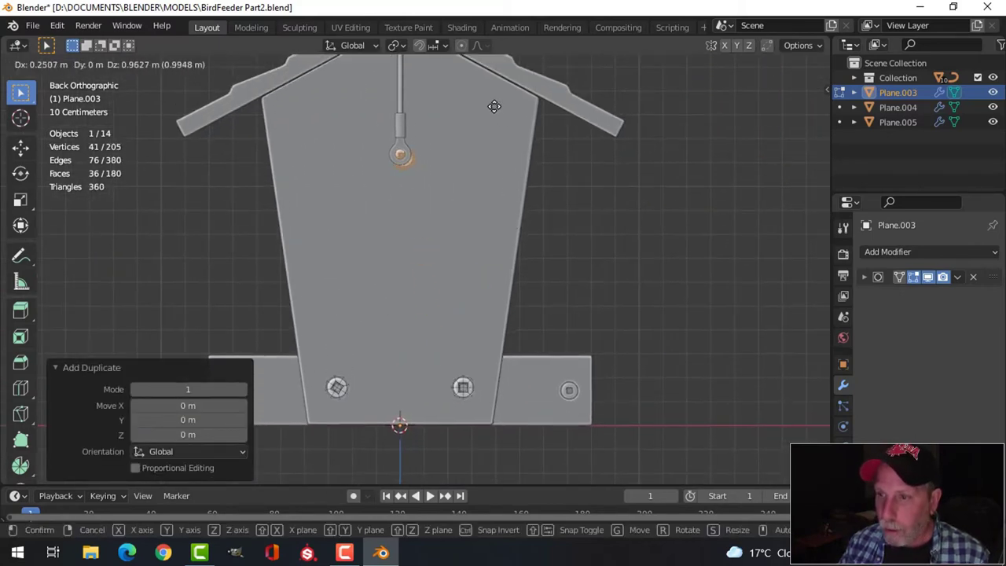
pyautogui.click(490, 106)
# - Separate the copied plug at the cable eyelet from the end panel plugs and return to Object Mode
pyautogui.press('p')
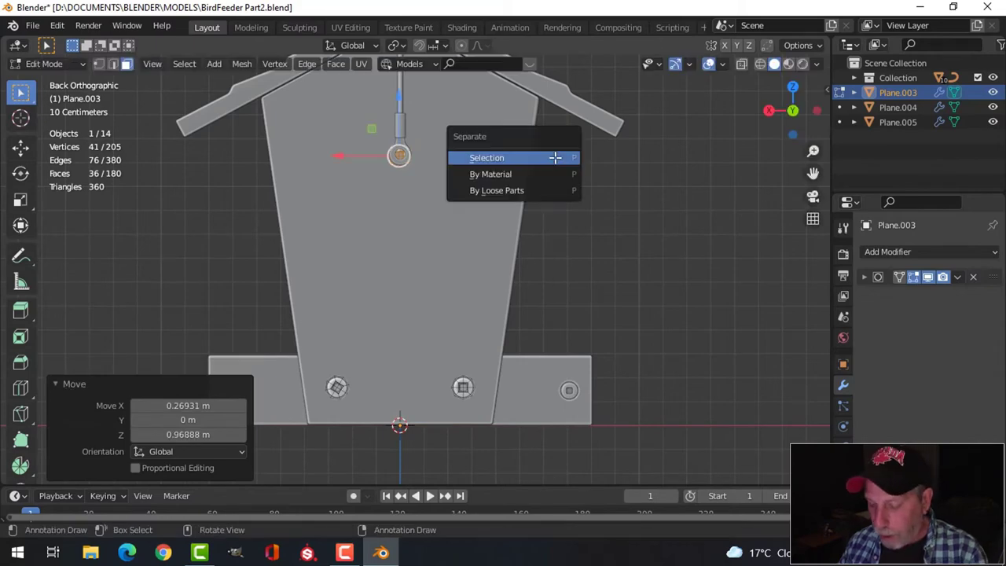
pyautogui.click(555, 158)
pyautogui.press('Tab')
# - Hide the end panels from view and select the separated plug near the cable eyelet
pyautogui.scroll(2, 409, 171)
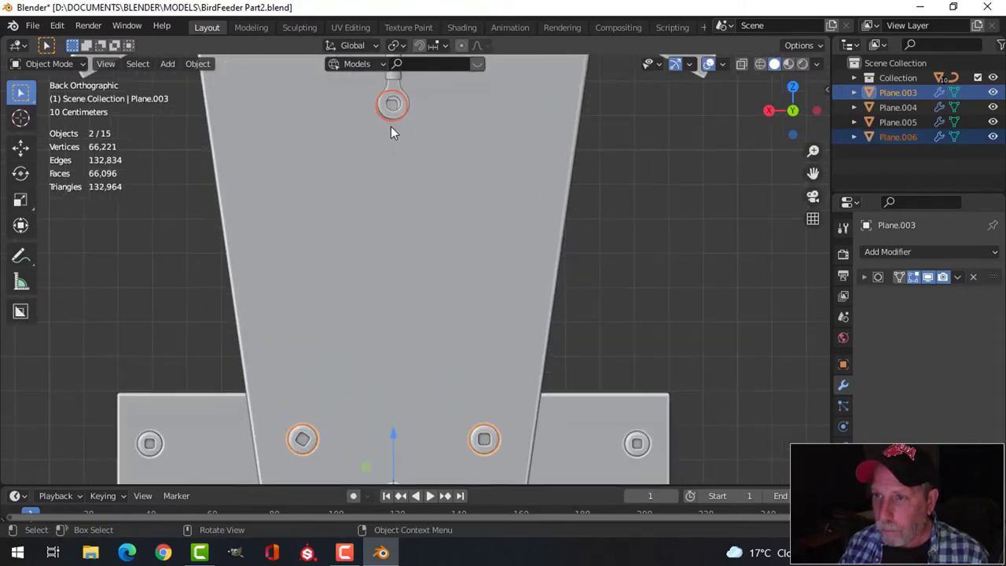
pyautogui.click(396, 108)
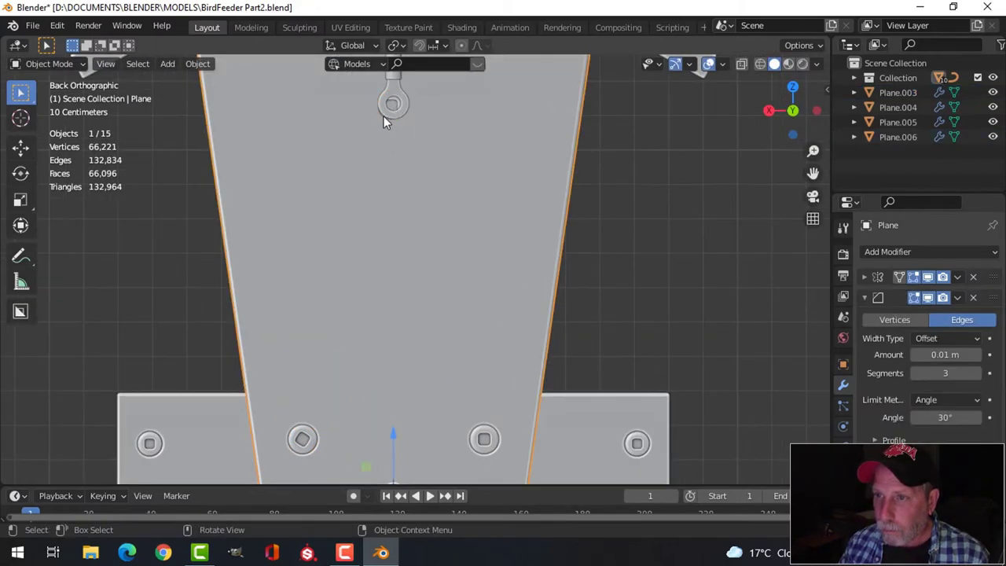
pyautogui.click(383, 116)
pyautogui.moveTo(384, 116); pyautogui.dragTo(305, 213, button='middle')
pyautogui.scroll(-4, 359, 229)
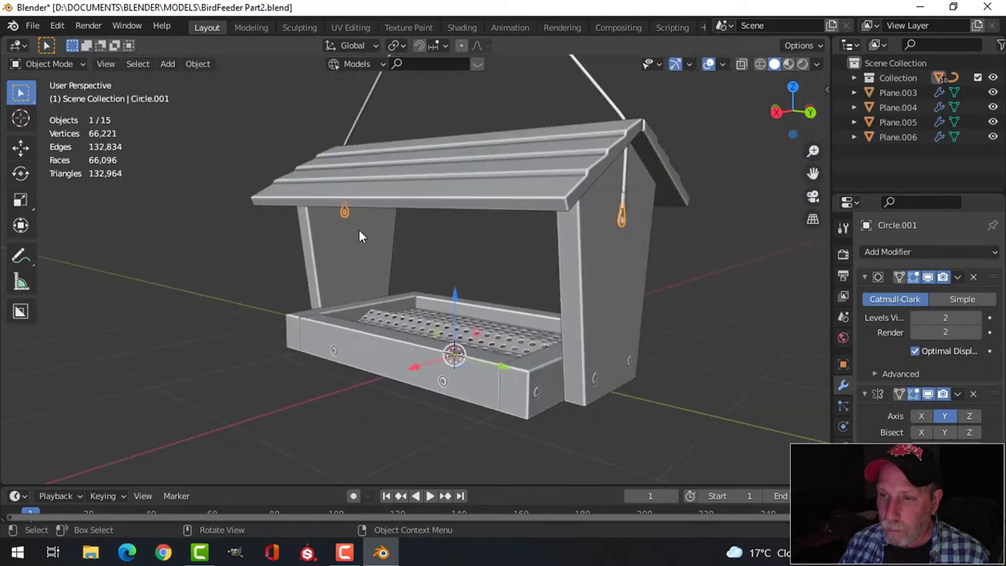
pyautogui.moveTo(358, 229); pyautogui.dragTo(379, 233, button='middle')
pyautogui.scroll(4, 262, 182)
pyautogui.moveTo(264, 189); pyautogui.dragTo(482, 259, button='middle')
pyautogui.click(571, 264)
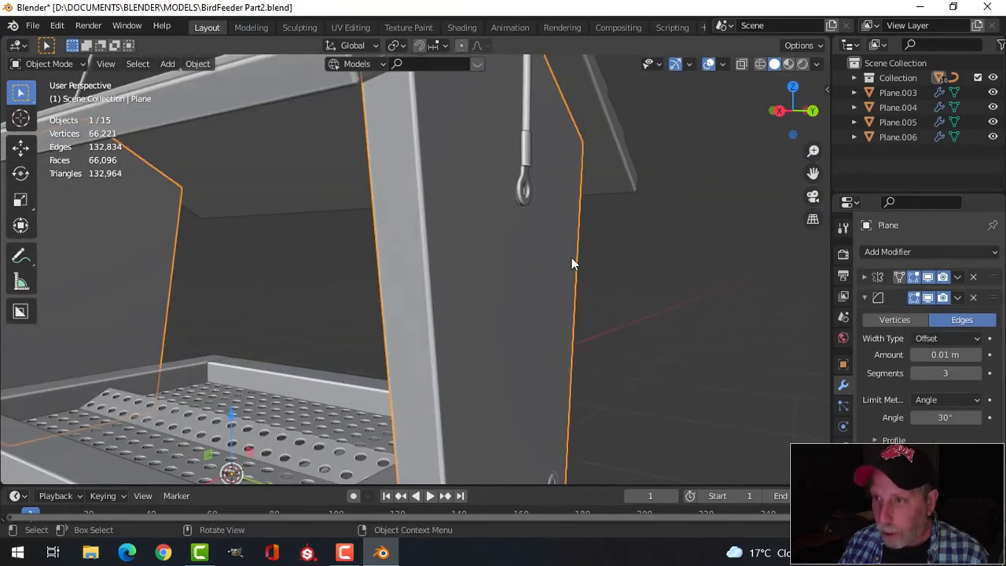
pyautogui.press('Delete')
pyautogui.click(521, 203)
# - Move the eyelet plug about 0.148 m along Y, outward from the end panel
pyautogui.moveTo(520, 203); pyautogui.dragTo(606, 266, button='middle')
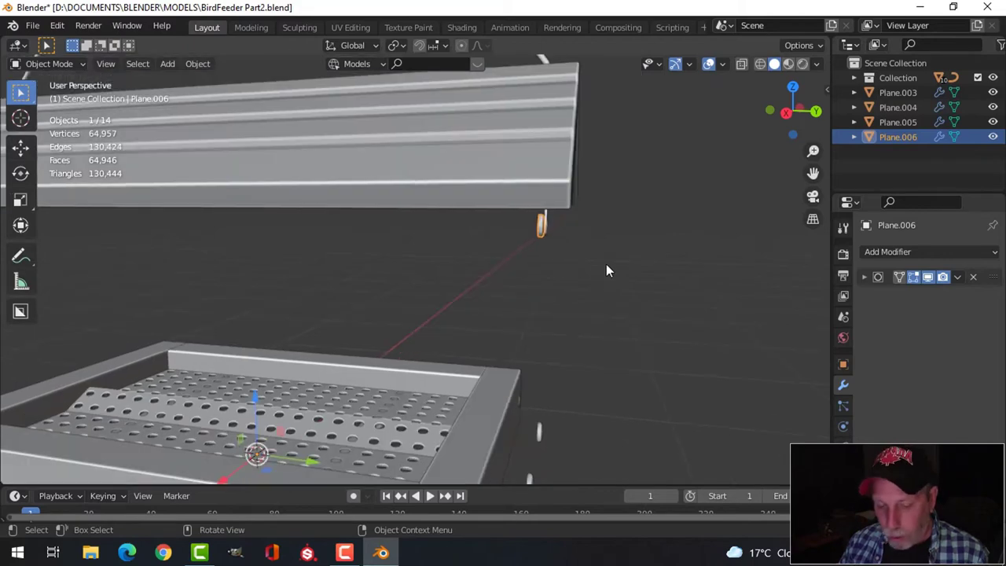
pyautogui.press('g')
pyautogui.press('y')
pyautogui.click(652, 268)
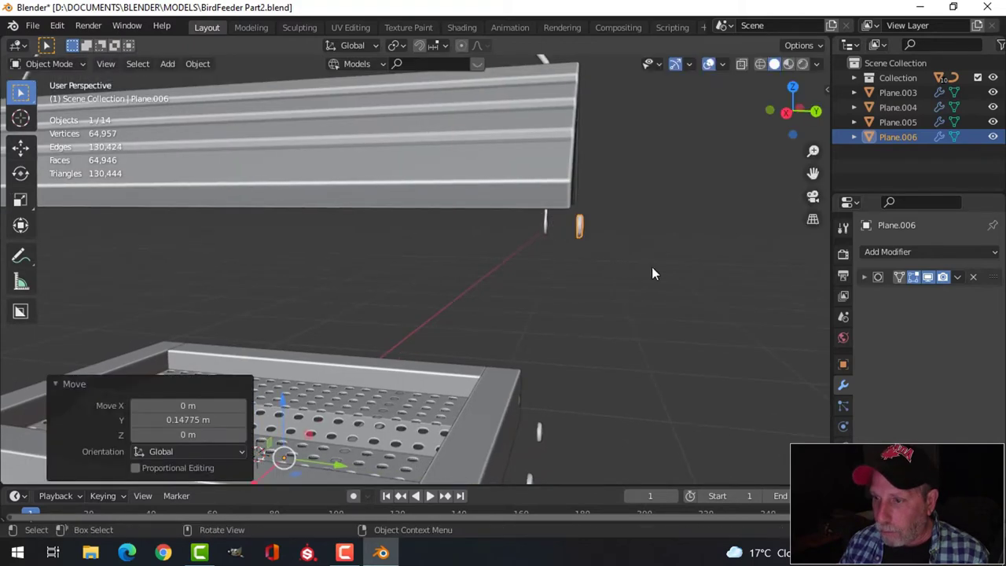
# - Set the eyelet plug's origin to its geometry and move it about -0.039 m along Y into the eyelet
pyautogui.scroll(-1, 652, 268)
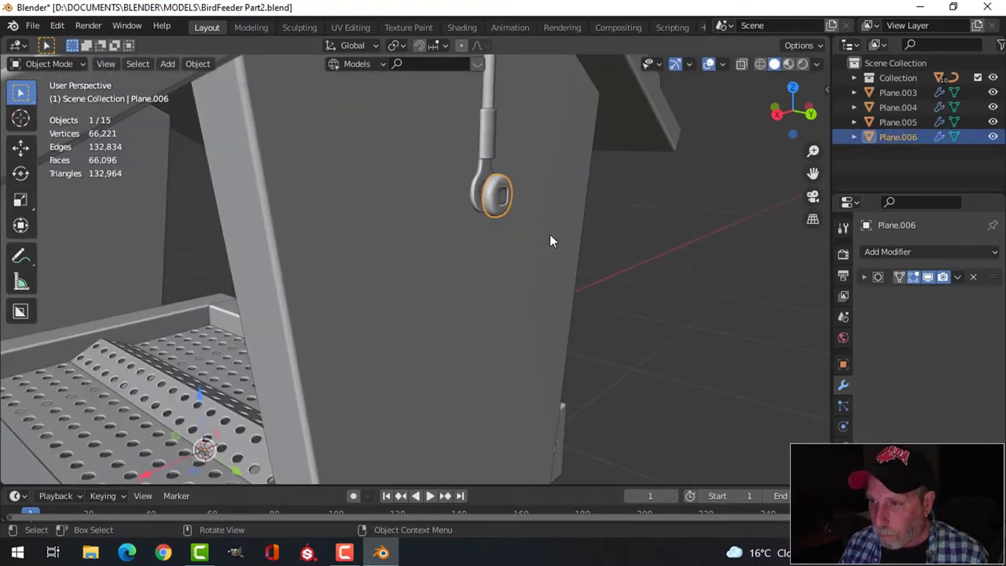
pyautogui.moveTo(549, 234); pyautogui.dragTo(587, 292, button='middle')
pyautogui.click(201, 65)
pyautogui.moveTo(220, 96)
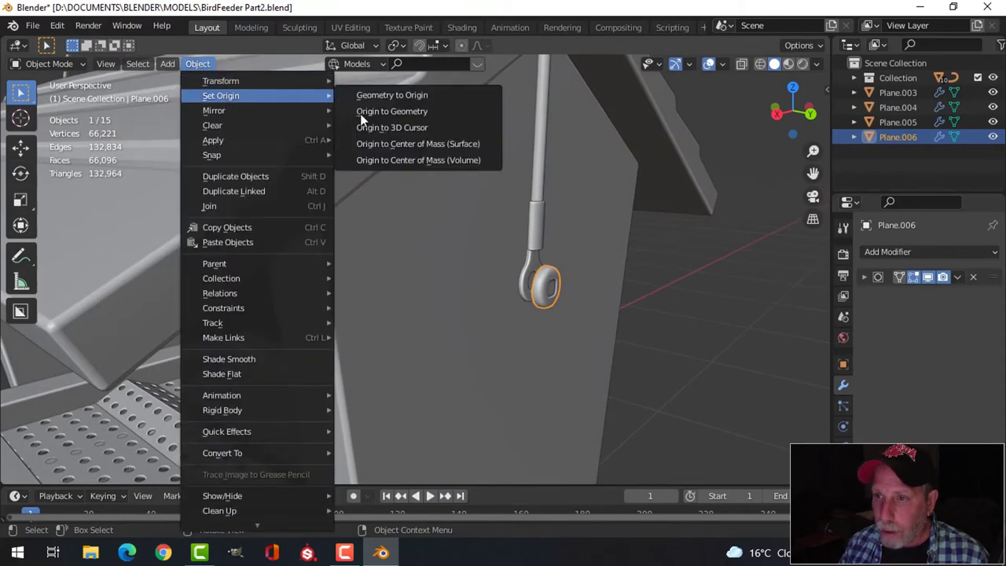
pyautogui.click(369, 110)
pyautogui.moveTo(471, 212); pyautogui.dragTo(579, 314, button='middle')
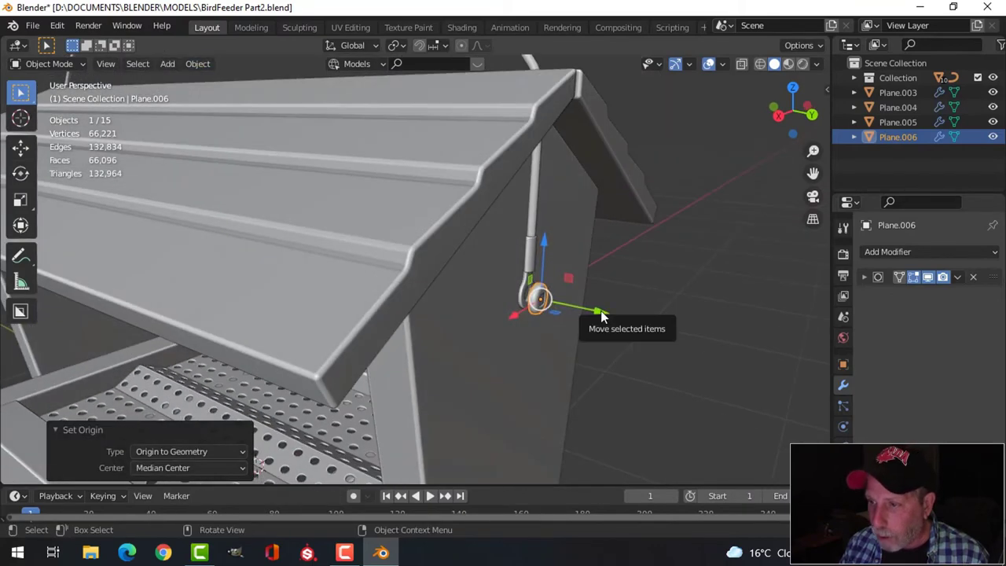
pyautogui.moveTo(600, 311); pyautogui.dragTo(594, 311)
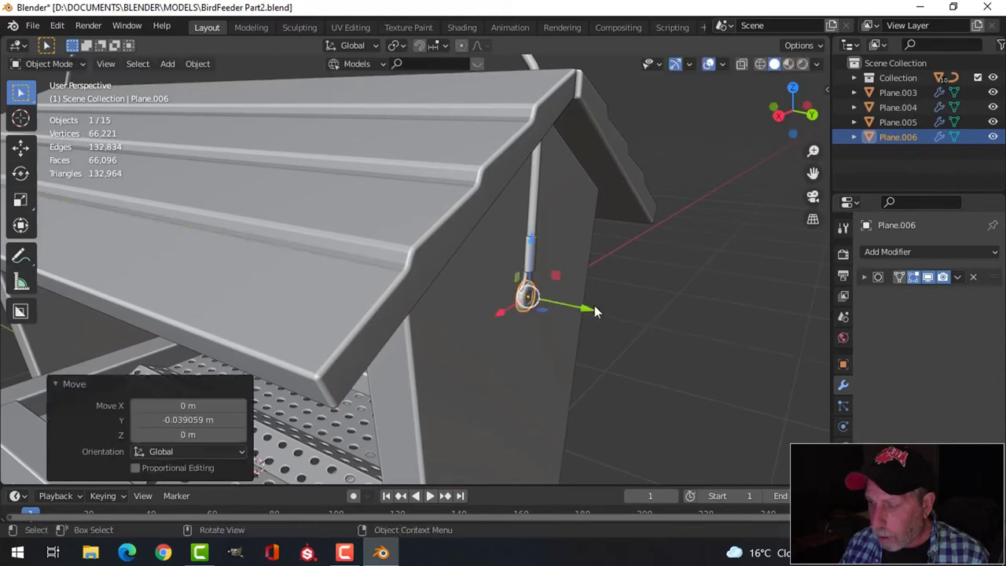
# - Scale the plug's mesh to 0.906 in the back view and shift it about -0.005 m in X and 0.007 m in Z to fit the eyelet
pyautogui.press('ctrl+KP_1')
pyautogui.scroll(4, 365, 236)
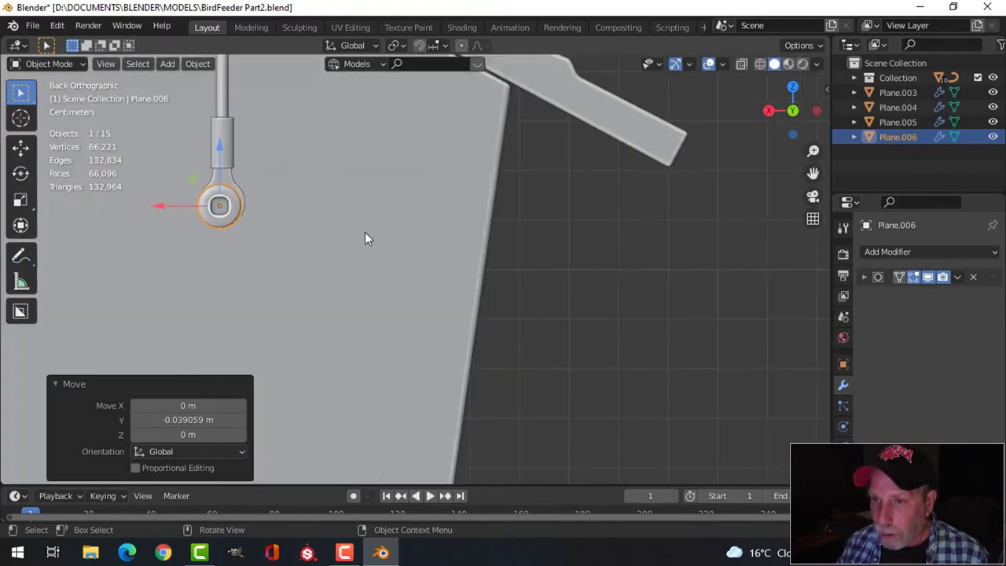
pyautogui.keyDown('shift'); pyautogui.moveTo(343, 234); pyautogui.dragTo(527, 283, button='middle'); pyautogui.keyUp('shift')
pyautogui.scroll(8, 525, 278)
pyautogui.press('Tab')
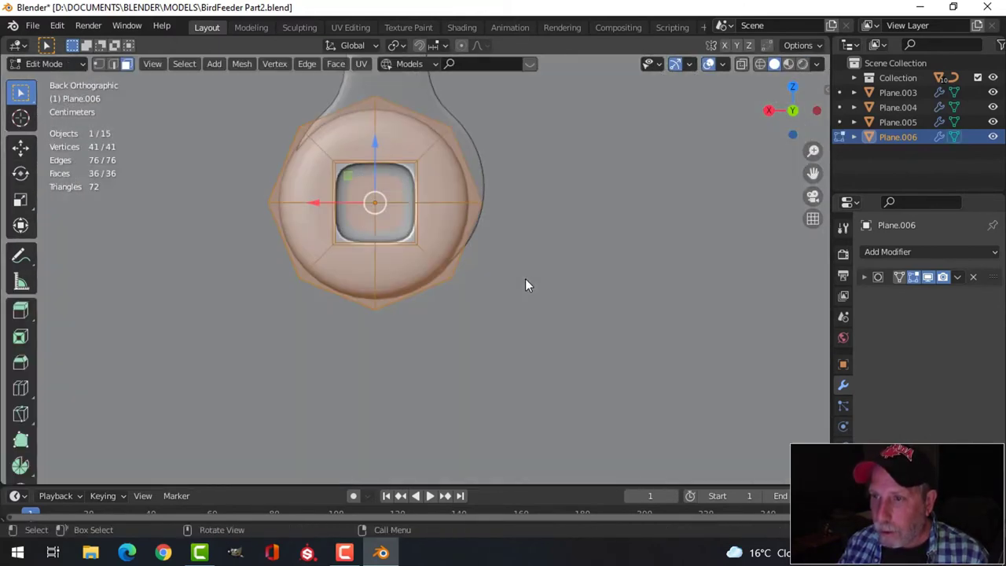
pyautogui.press('s')
pyautogui.click(585, 225)
pyautogui.press('g')
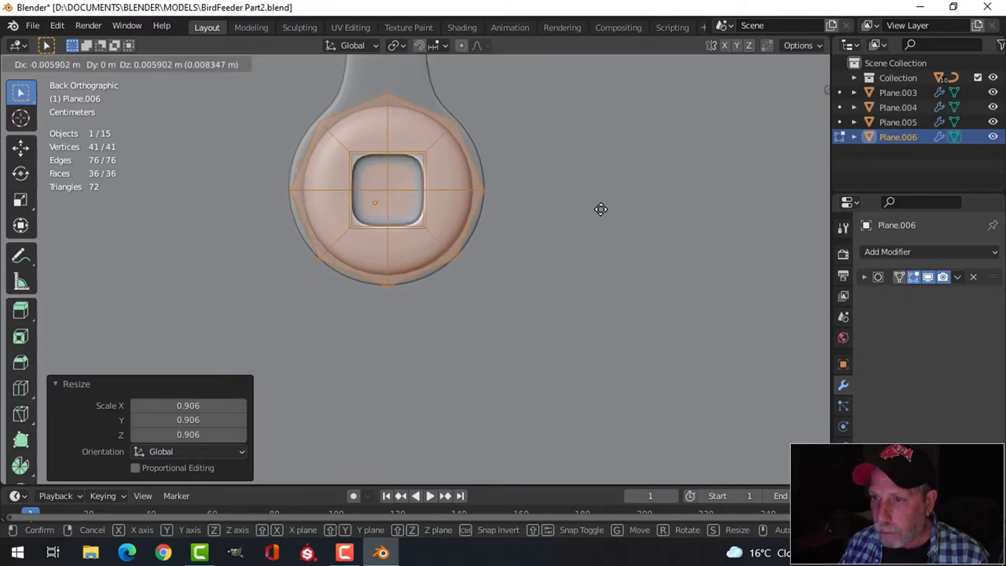
pyautogui.click(601, 209)
# - Nudge the eyelet plug's mesh about -0.002 m along Y into the eyelet and return to Object Mode
pyautogui.moveTo(600, 209); pyautogui.dragTo(445, 271, button='middle')
pyautogui.press('KP_Decimal')
pyautogui.scroll(-3, 516, 232)
pyautogui.scroll(2, 444, 271)
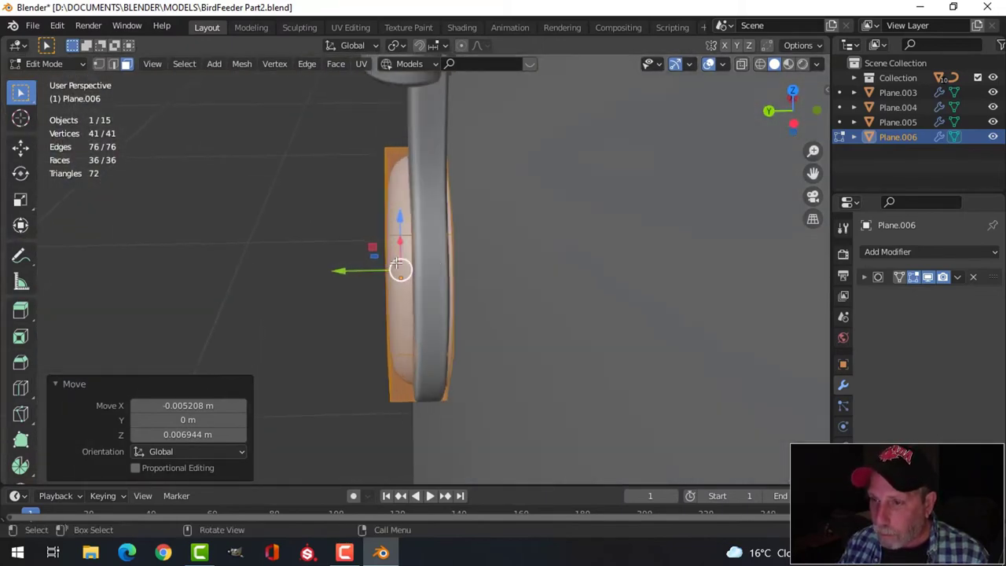
pyautogui.moveTo(340, 270); pyautogui.dragTo(351, 269)
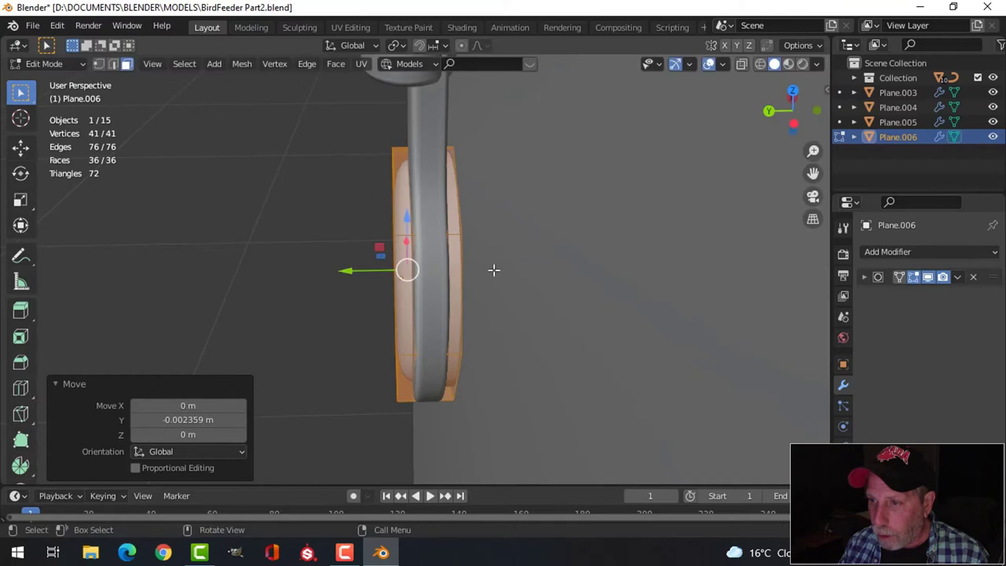
pyautogui.click(495, 270)
pyautogui.moveTo(494, 270)
pyautogui.mouseDown(button='middle')
pyautogui.moveTo(480, 270)
pyautogui.moveTo(492, 270)
pyautogui.mouseUp(button='middle')
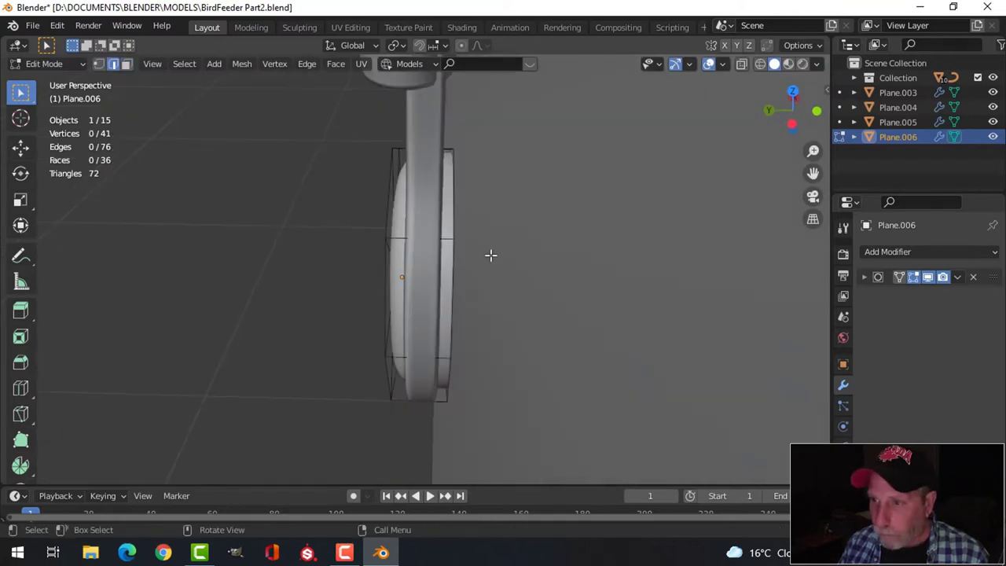
pyautogui.moveTo(406, 272); pyautogui.dragTo(404, 268)
pyautogui.scroll(-2, 485, 286)
pyautogui.hotkey('alt', 'a')
pyautogui.press('Tab')
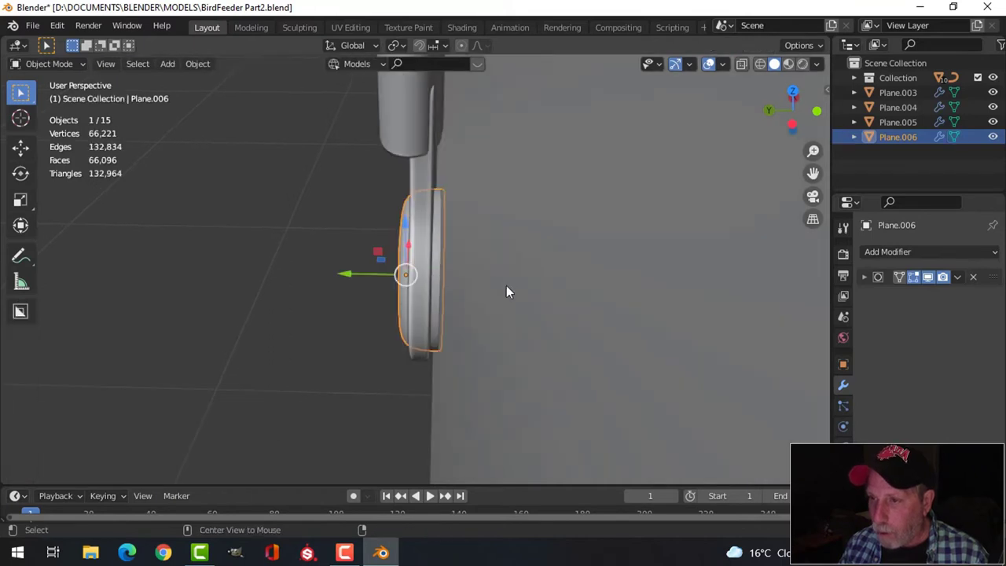
# - Examine the plug's fit in the cable eyelet from the side and from the back view
pyautogui.hotkey('alt', 'a')
pyautogui.scroll(-2, 544, 302)
pyautogui.moveTo(544, 302); pyautogui.dragTo(512, 285, button='middle')
pyautogui.scroll(5, 473, 309)
pyautogui.hotkey('ctrl', 'z')
pyautogui.scroll(-1, 512, 285)
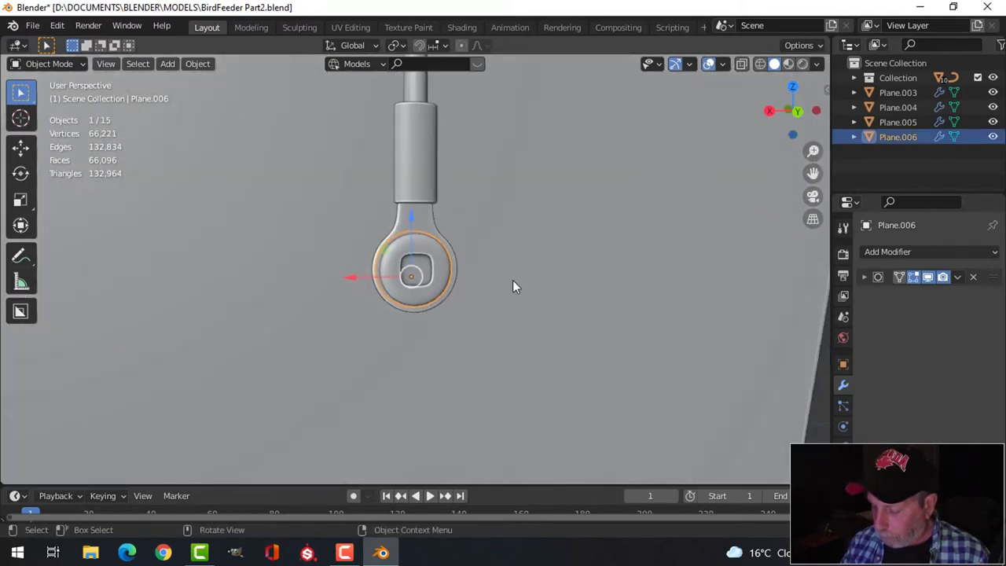
pyautogui.press('ctrl+KP_1')
pyautogui.scroll(2, 515, 280)
pyautogui.scroll(-5, 515, 280)
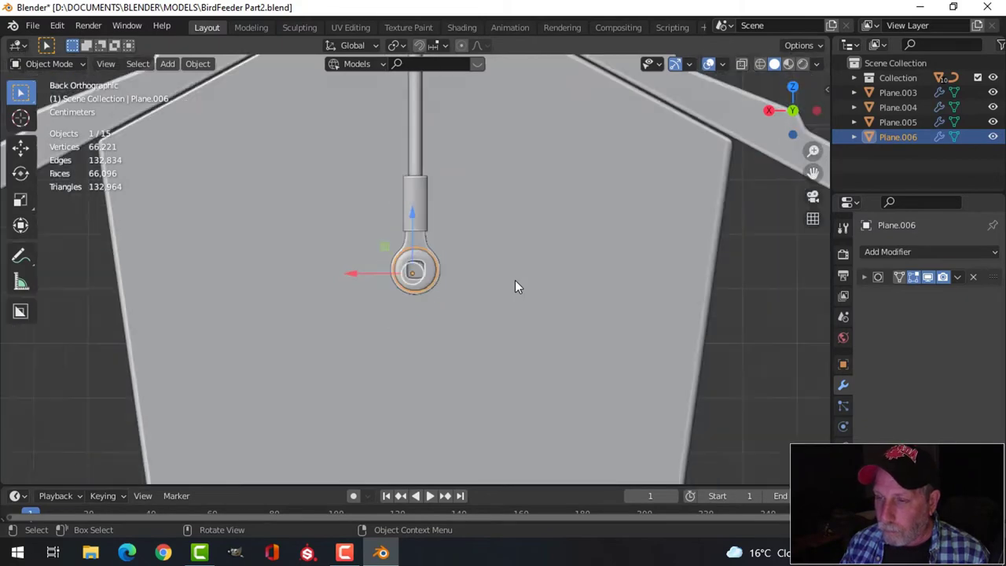
pyautogui.scroll(-4, 515, 280)
# - Set the eyelet plug's origin to the 3D cursor and add a Mirror modifier that mirrors it along Y only
pyautogui.moveTo(515, 285); pyautogui.dragTo(489, 293, button='middle')
pyautogui.click(201, 68)
pyautogui.moveTo(225, 92)
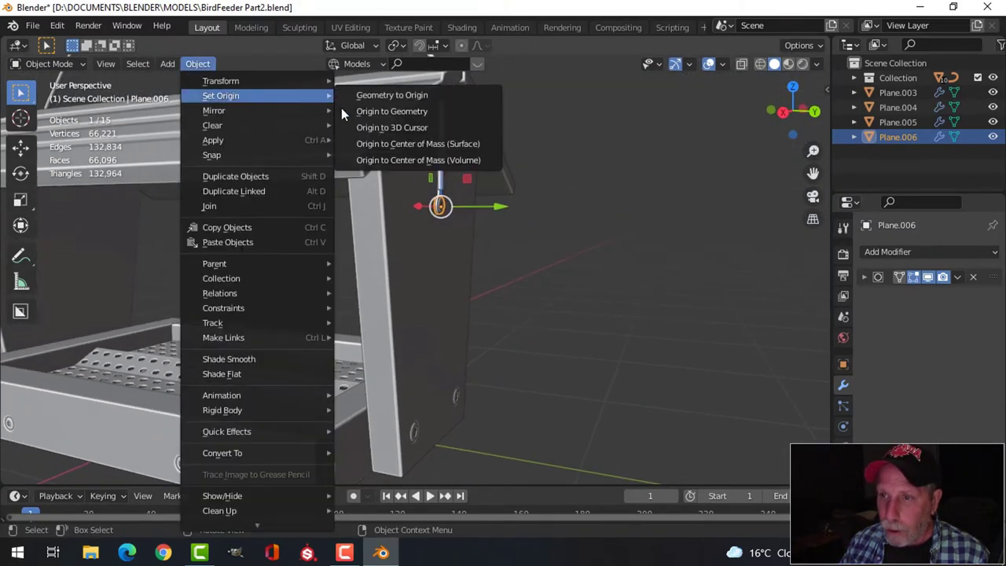
pyautogui.click(358, 125)
pyautogui.click(890, 252)
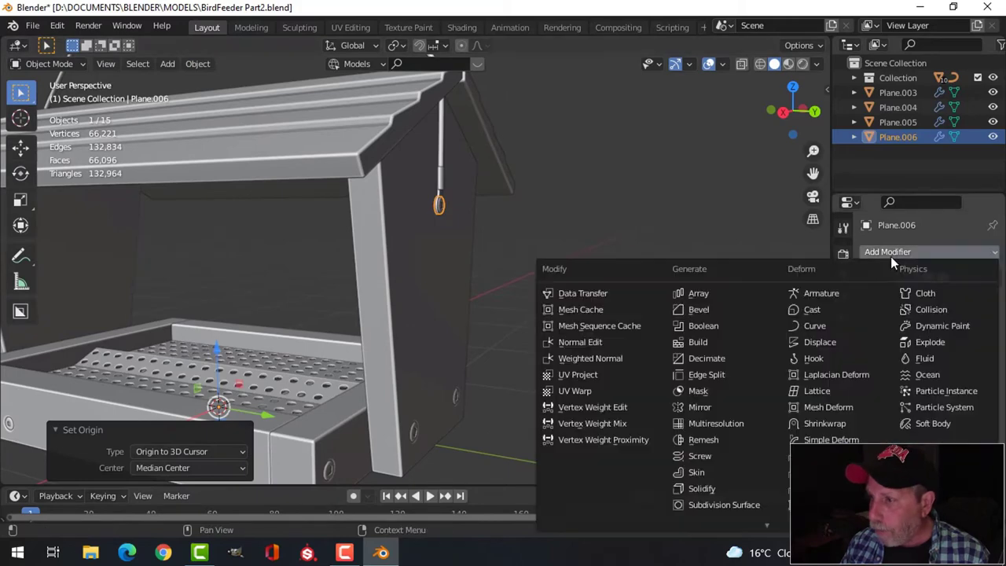
pyautogui.click(700, 408)
pyautogui.moveTo(472, 330); pyautogui.dragTo(550, 272, button='middle')
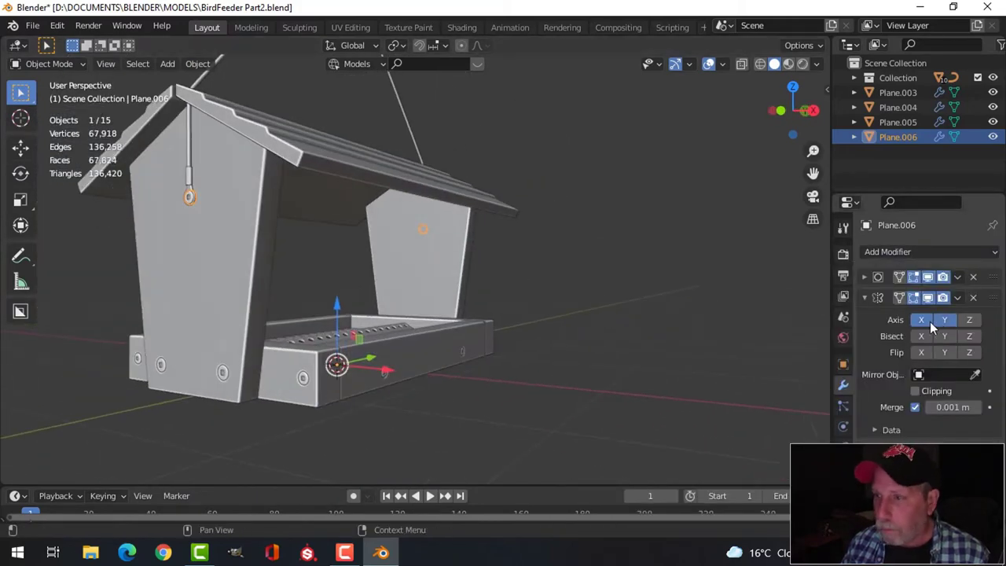
pyautogui.hotkey('alt', 'a')
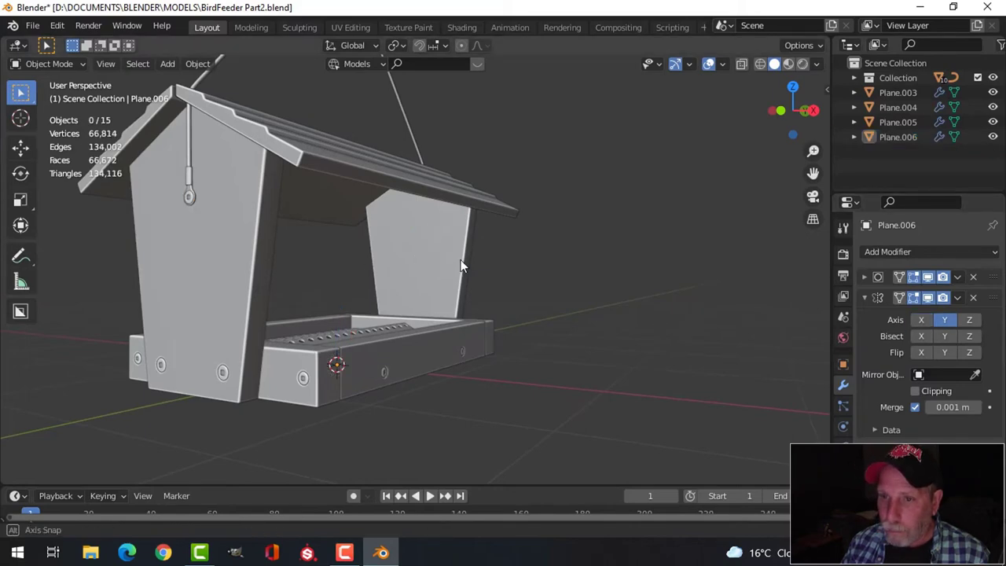
# - Check the mirrored plug from outside the feeder and save the file
pyautogui.moveTo(371, 263)
pyautogui.mouseDown(button='middle')
pyautogui.moveTo(428, 263)
pyautogui.moveTo(360, 265)
pyautogui.moveTo(370, 267)
pyautogui.mouseUp(button='middle')
pyautogui.scroll(3, 375, 259)
pyautogui.scroll(-3, 375, 258)
pyautogui.scroll(-4, 425, 281)
pyautogui.moveTo(432, 284); pyautogui.dragTo(600, 209, button='middle')
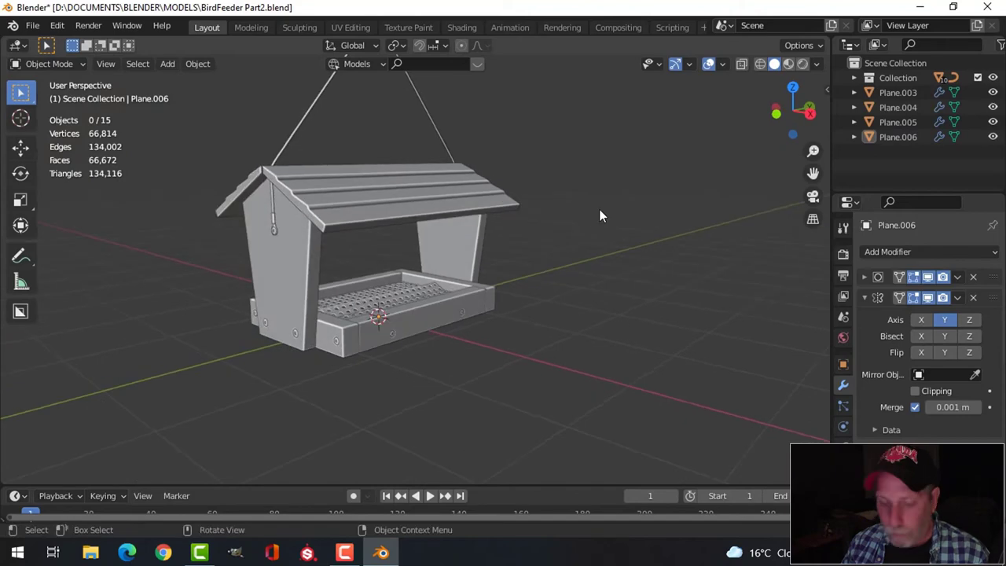
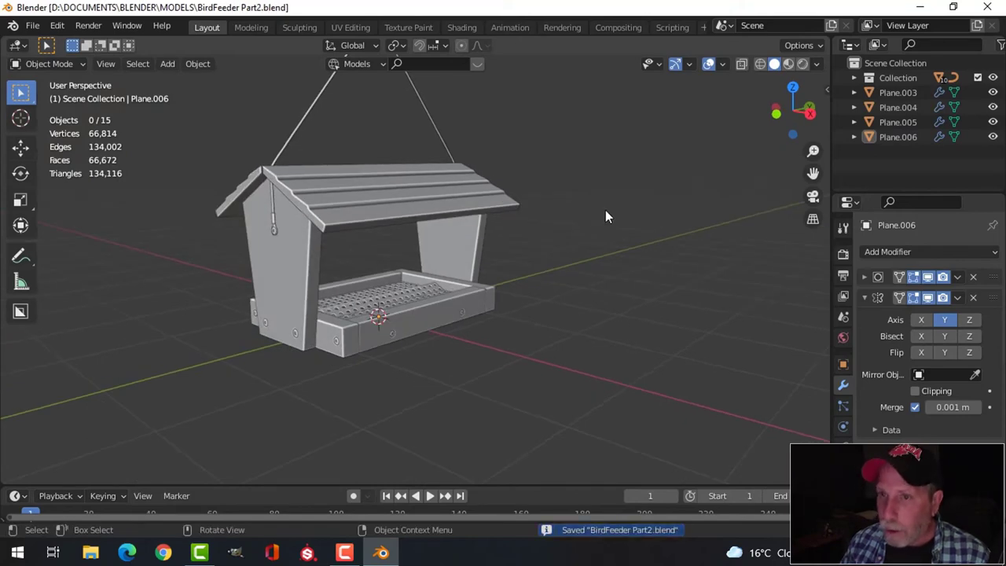
# - Enable shadows in the viewport shading and turn on the Face Orientation overlay
pyautogui.click(818, 63)
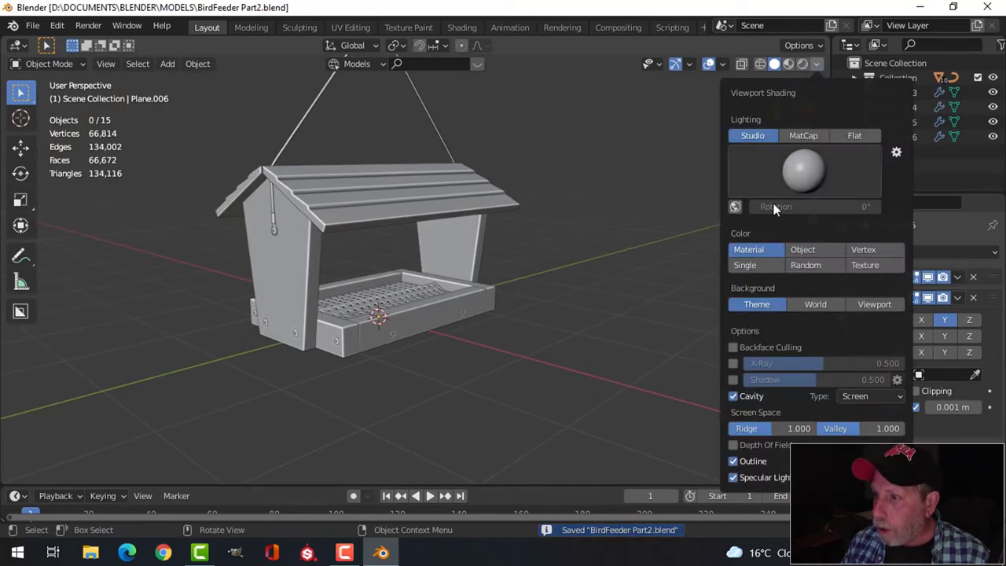
pyautogui.click(734, 380)
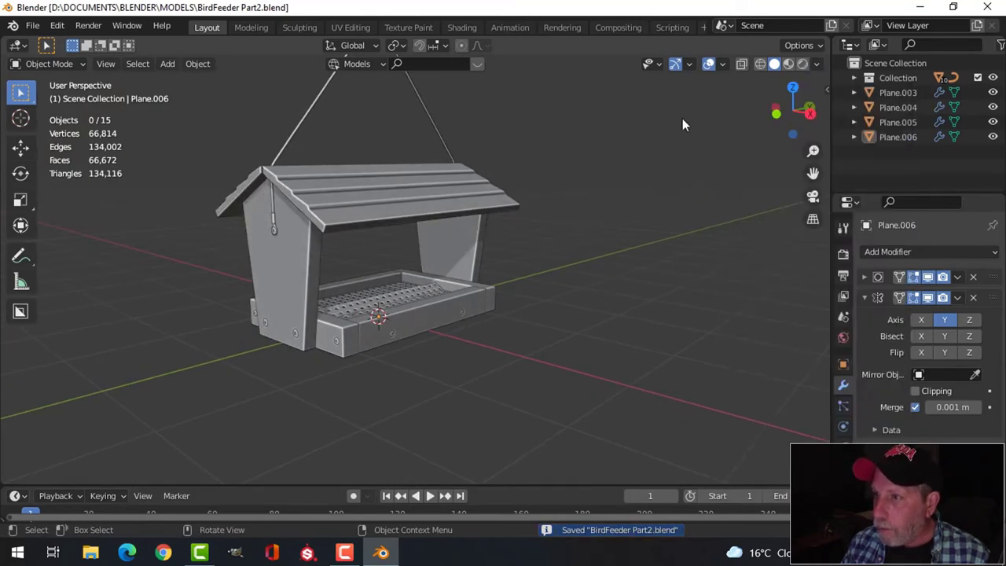
pyautogui.click(723, 64)
pyautogui.click(665, 331)
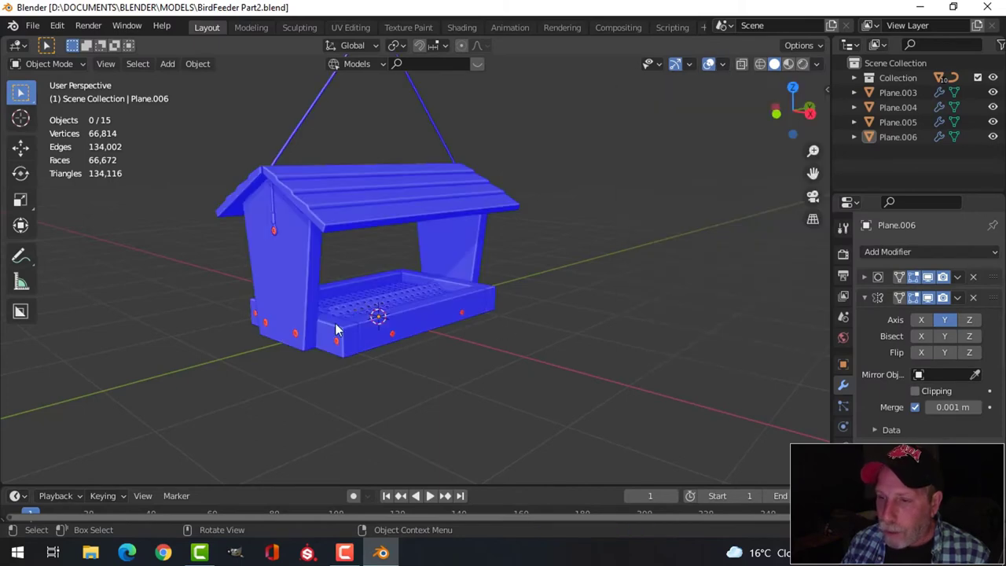
# - Select all four plug objects on the end panels, tray frame and cable eyelet, with the eyelet plug active
pyautogui.scroll(4, 306, 318)
pyautogui.moveTo(272, 302); pyautogui.dragTo(346, 255, button='middle')
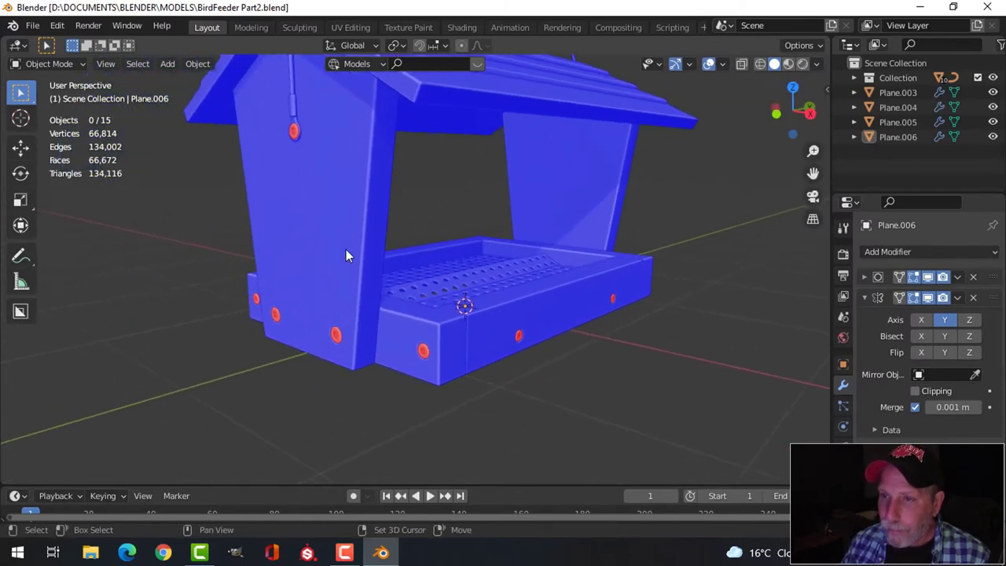
pyautogui.click(295, 132)
pyautogui.keyDown('shift'); pyautogui.click(335, 339); pyautogui.keyUp('shift')
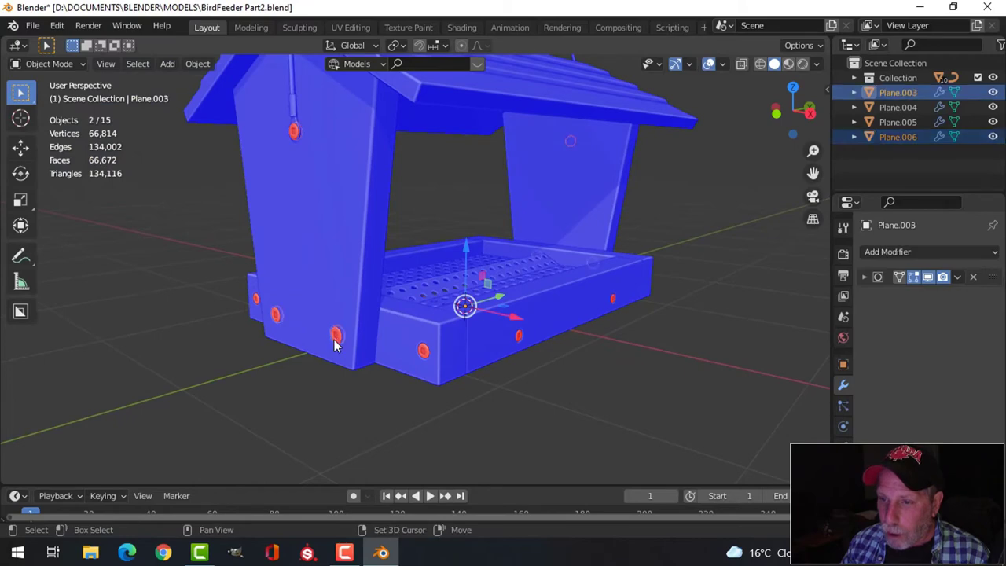
pyautogui.keyDown('shift'); pyautogui.click(425, 356); pyautogui.keyUp('shift')
pyautogui.keyDown('shift'); pyautogui.click(520, 340); pyautogui.keyUp('shift')
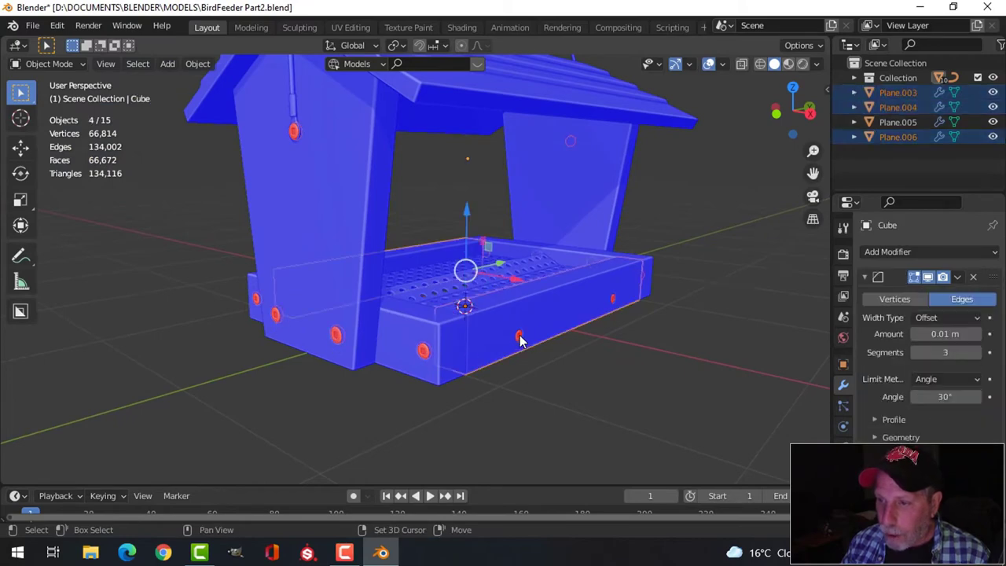
pyautogui.hotkey('ctrl', 'z')
pyautogui.scroll(3, 560, 344)
pyautogui.keyDown('shift'); pyautogui.moveTo(564, 345); pyautogui.dragTo(480, 265, button='middle'); pyautogui.keyUp('shift')
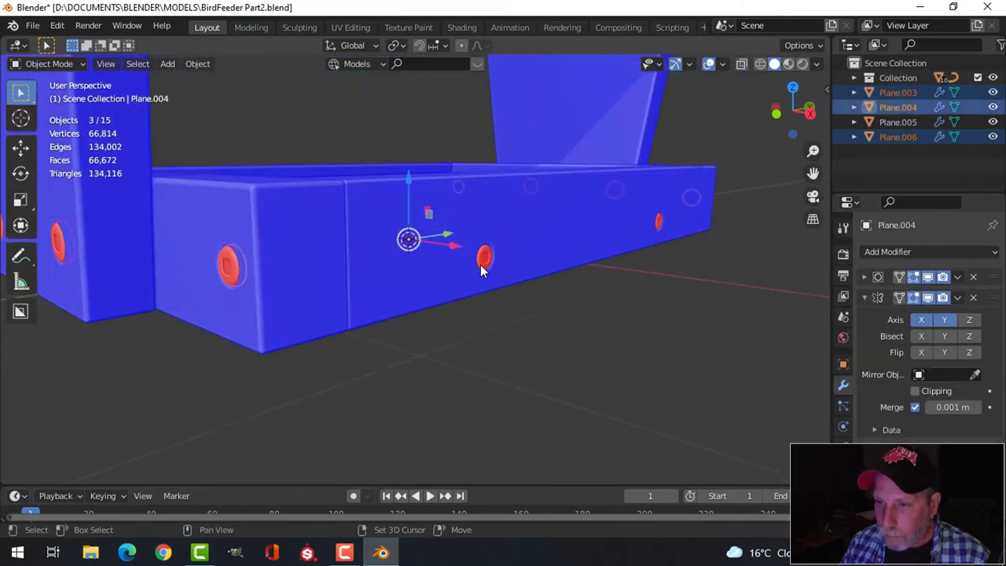
pyautogui.keyDown('shift'); pyautogui.click(488, 262); pyautogui.keyUp('shift')
pyautogui.moveTo(639, 262); pyautogui.dragTo(530, 280, button='middle')
pyautogui.scroll(-5, 597, 287)
pyautogui.scroll(6, 534, 244)
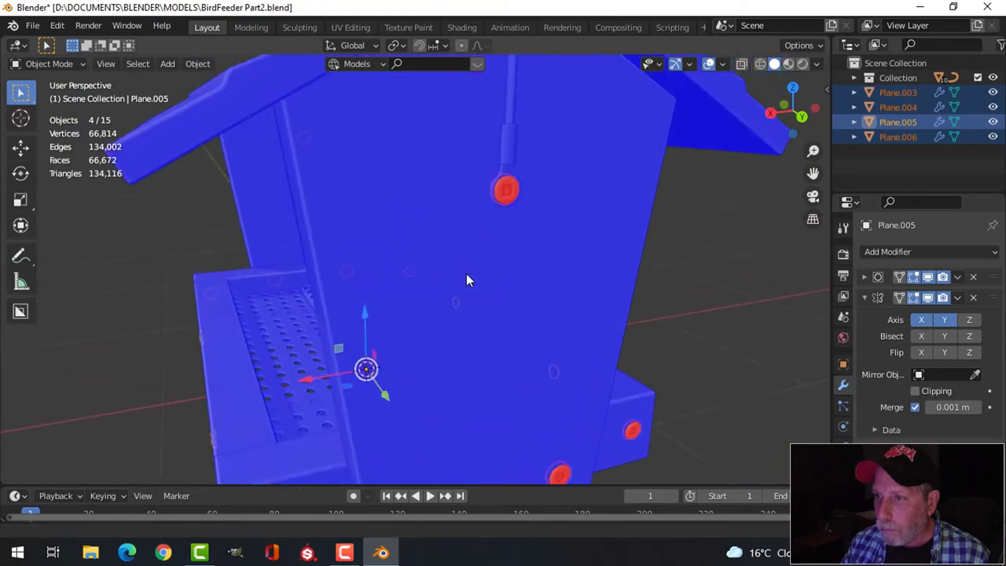
pyautogui.keyDown('shift'); pyautogui.click(502, 206); pyautogui.keyUp('shift')
# - Recalculate the normals outside on all faces of the four plug objects, then return to Object Mode and deselect them
pyautogui.press('Tab')
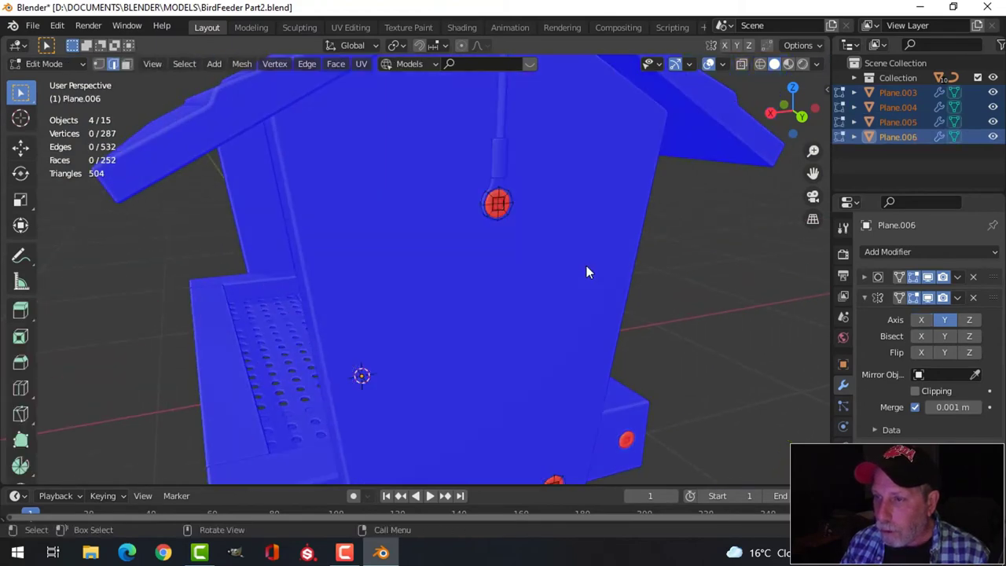
pyautogui.hotkey('alt', 'n')
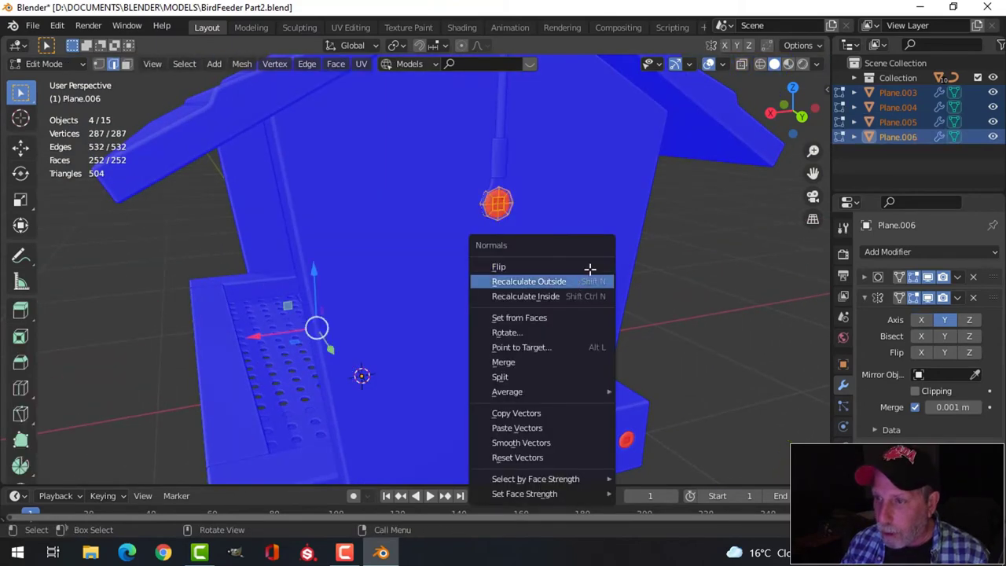
pyautogui.click(590, 278)
pyautogui.scroll(-5, 594, 265)
pyautogui.hotkey('alt', 'a')
pyautogui.press('Tab')
pyautogui.hotkey('alt', 'a')
# - Correct the inverted normals of the cylinder clamping the hanging cable loop so its faces point outward
pyautogui.moveTo(589, 290); pyautogui.dragTo(552, 211, button='middle')
pyautogui.click(553, 210)
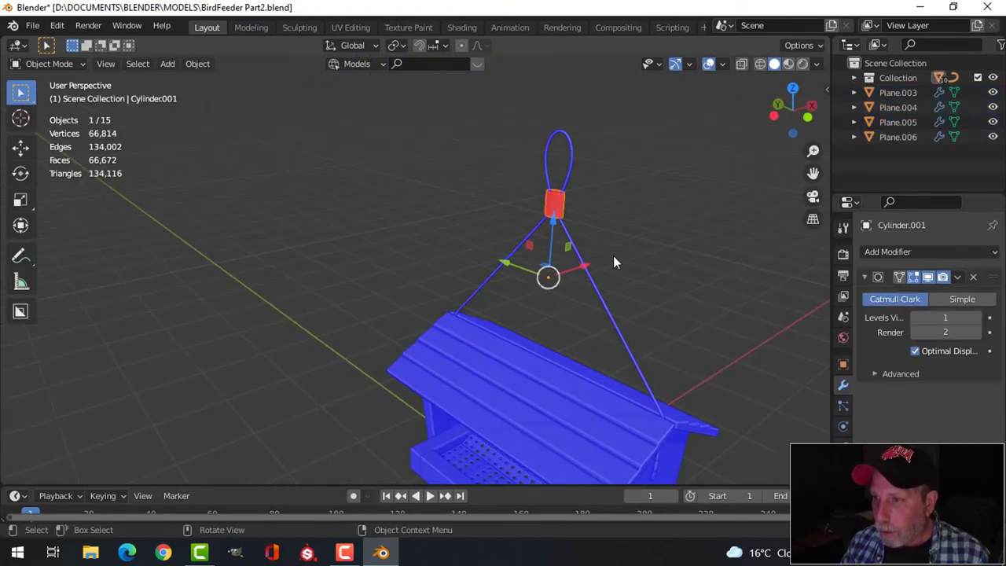
pyautogui.press('Tab')
pyautogui.hotkey('alt', 'n')
pyautogui.click(613, 257)
pyautogui.hotkey('alt', 'a')
pyautogui.press('Tab')
pyautogui.hotkey('alt', 'a')
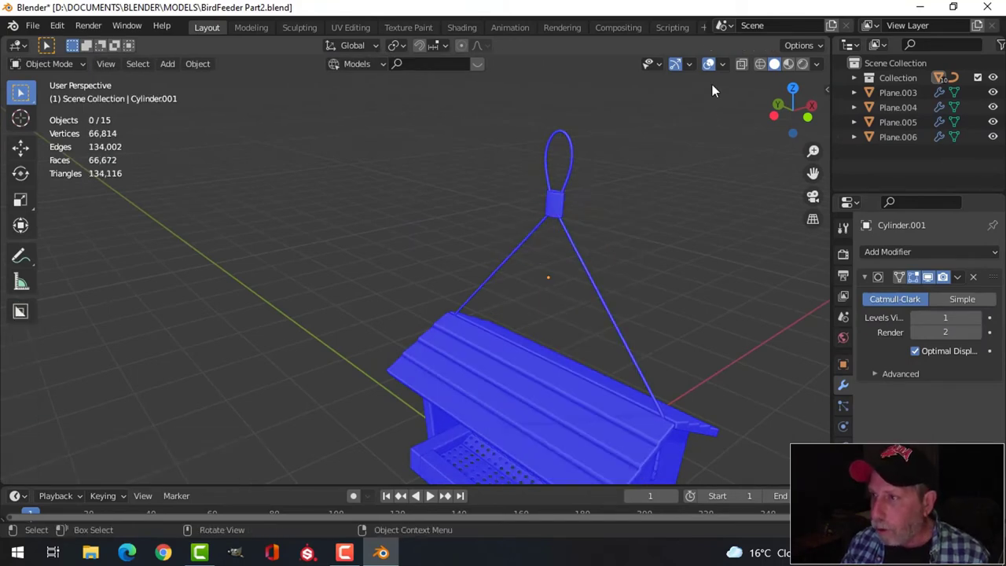
# - Turn off the Face Orientation overlay and view the feeder from its end panel side
pyautogui.click(723, 65)
pyautogui.click(658, 330)
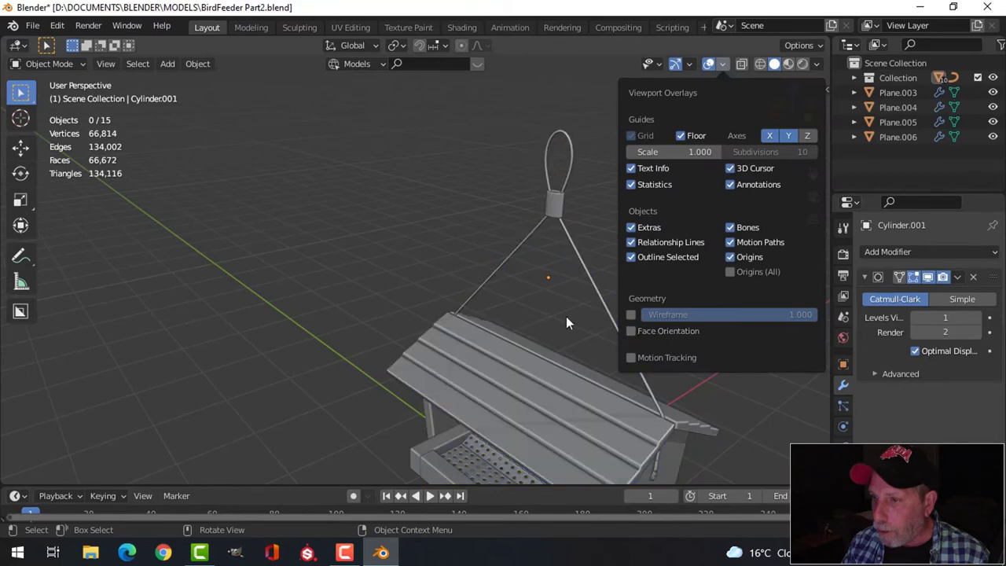
pyautogui.scroll(-5, 568, 316)
pyautogui.moveTo(570, 316); pyautogui.dragTo(364, 251, button='middle')
pyautogui.scroll(5, 364, 251)
pyautogui.moveTo(440, 267); pyautogui.dragTo(511, 236, button='middle')
# - Examine the feeder from the end and the long side with gizmos and overlays temporarily hidden
pyautogui.click(676, 65)
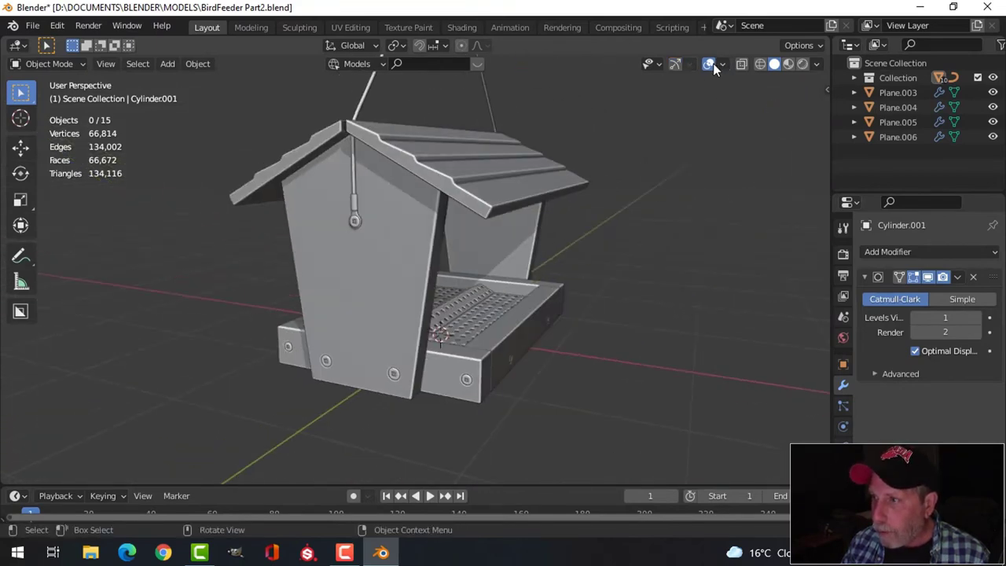
pyautogui.click(708, 64)
pyautogui.scroll(3, 588, 260)
pyautogui.moveTo(590, 272); pyautogui.dragTo(360, 253, button='middle')
pyautogui.scroll(-4, 484, 282)
pyautogui.moveTo(483, 281); pyautogui.dragTo(416, 275, button='middle')
pyautogui.scroll(3, 496, 268)
pyautogui.click(676, 64)
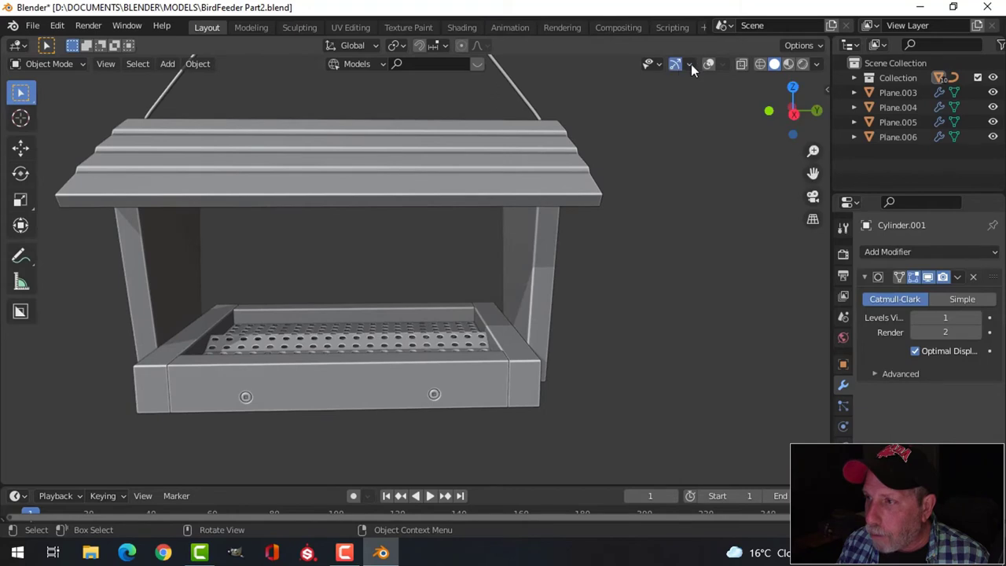
pyautogui.click(708, 64)
# - Isolate the mirrored end panels in local view
pyautogui.moveTo(613, 204); pyautogui.dragTo(574, 233, button='middle')
pyautogui.click(632, 248)
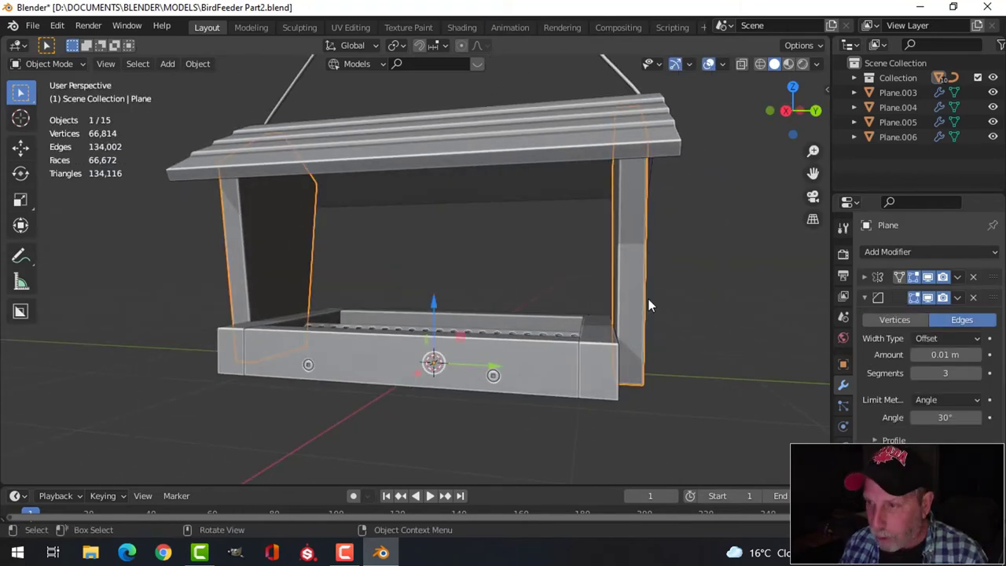
pyautogui.press('KP_Divide')
pyautogui.moveTo(568, 291); pyautogui.dragTo(478, 332, button='middle')
pyautogui.scroll(2, 409, 329)
pyautogui.keyDown('shift'); pyautogui.moveTo(409, 329); pyautogui.dragTo(448, 326, button='middle'); pyautogui.keyUp('shift')
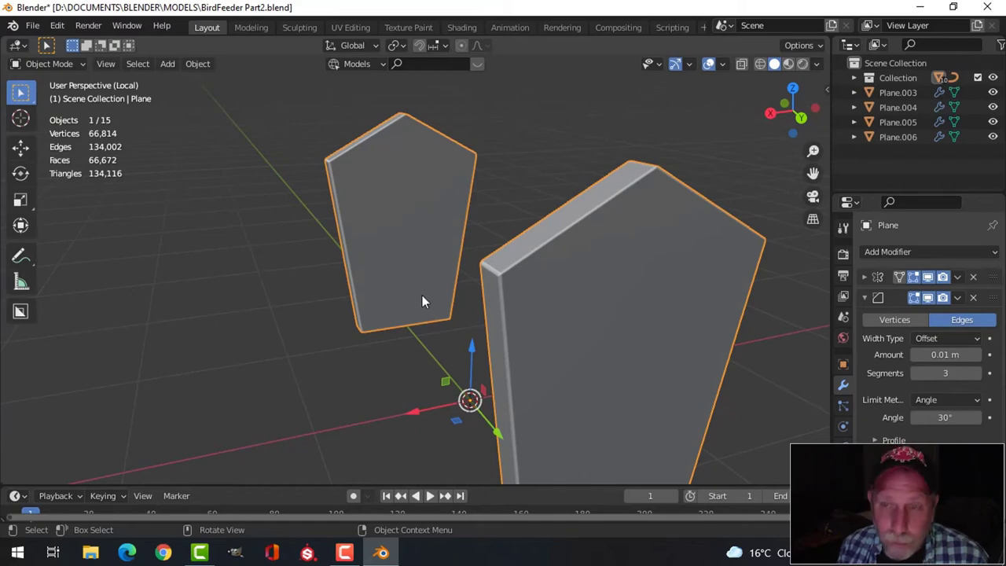
pyautogui.moveTo(422, 299)
pyautogui.mouseDown(button='middle')
pyautogui.moveTo(404, 299)
pyautogui.moveTo(627, 276)
pyautogui.moveTo(409, 287)
pyautogui.mouseUp(button='middle')
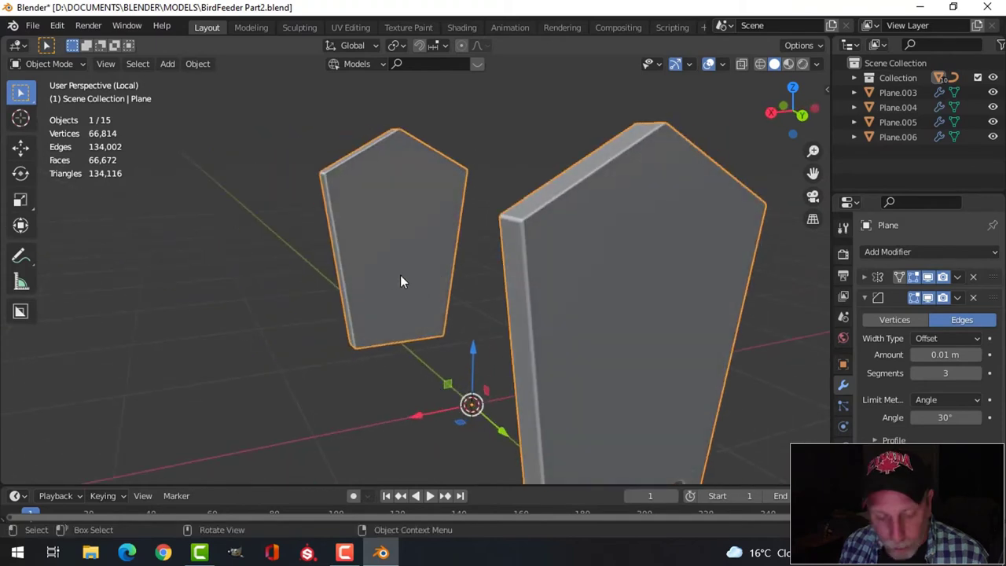
# - Add a 2 m plane at the 3D cursor and rotate its mesh 90° about the X axis in Edit Mode
pyautogui.hotkey('shift', 'a')
pyautogui.moveTo(364, 206)
pyautogui.click(483, 205)
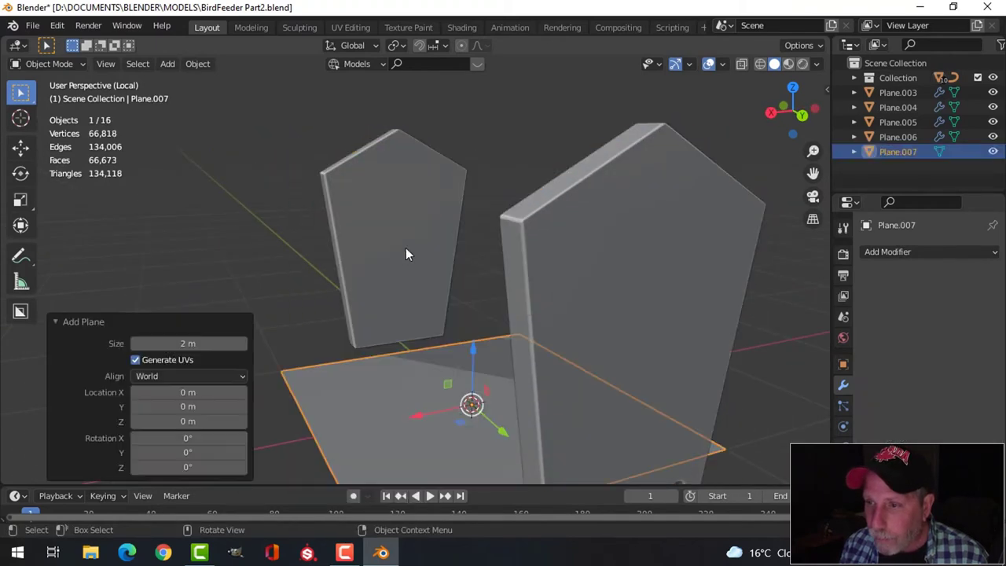
pyautogui.press('Tab')
pyautogui.moveTo(483, 321); pyautogui.dragTo(542, 364, button='middle')
pyautogui.write('rx90')
pyautogui.press('Return')
# - Move the upright plane along negative Y close to the inside of the far end panel, fine-tuning it about 0.054 m along Y
pyautogui.press('g')
pyautogui.press('y')
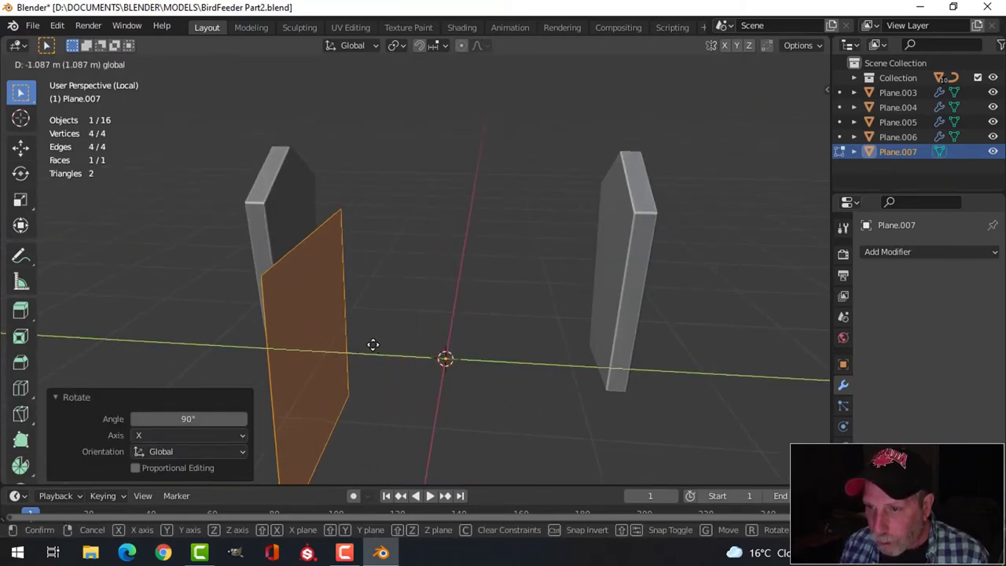
pyautogui.click(433, 343)
pyautogui.moveTo(359, 355); pyautogui.dragTo(413, 354)
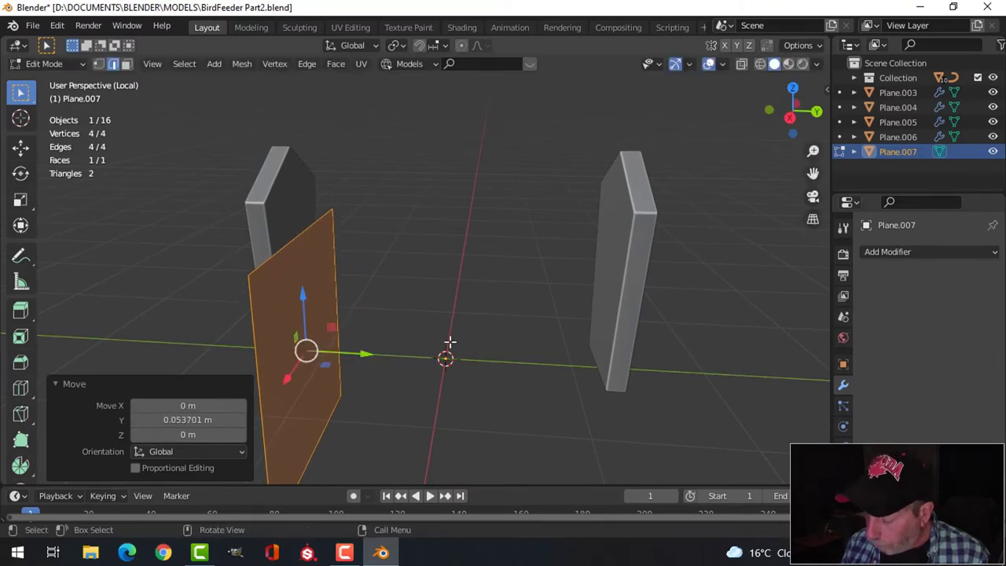
pyautogui.press('ctrl+KP_1')
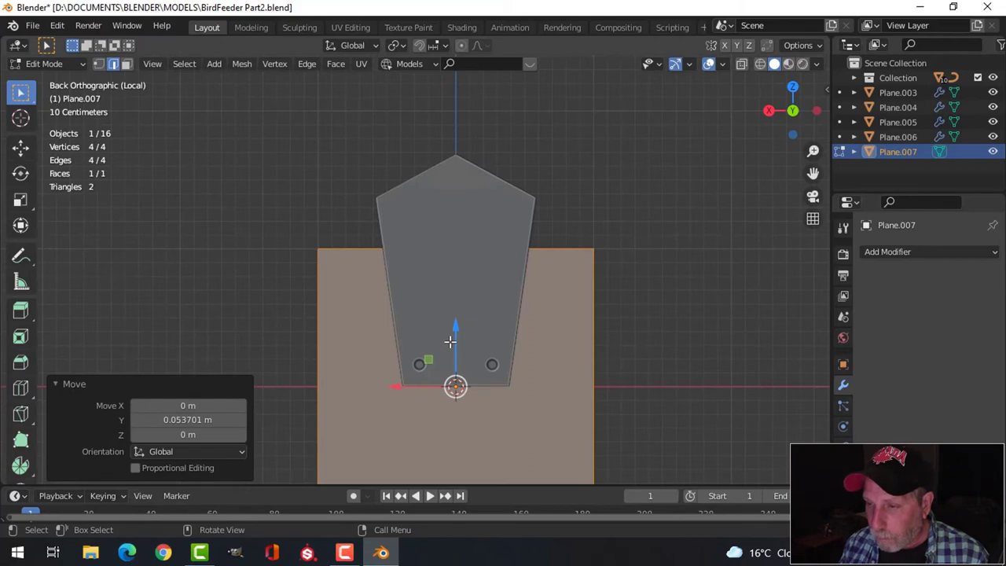
pyautogui.moveTo(472, 343); pyautogui.dragTo(508, 359, button='middle')
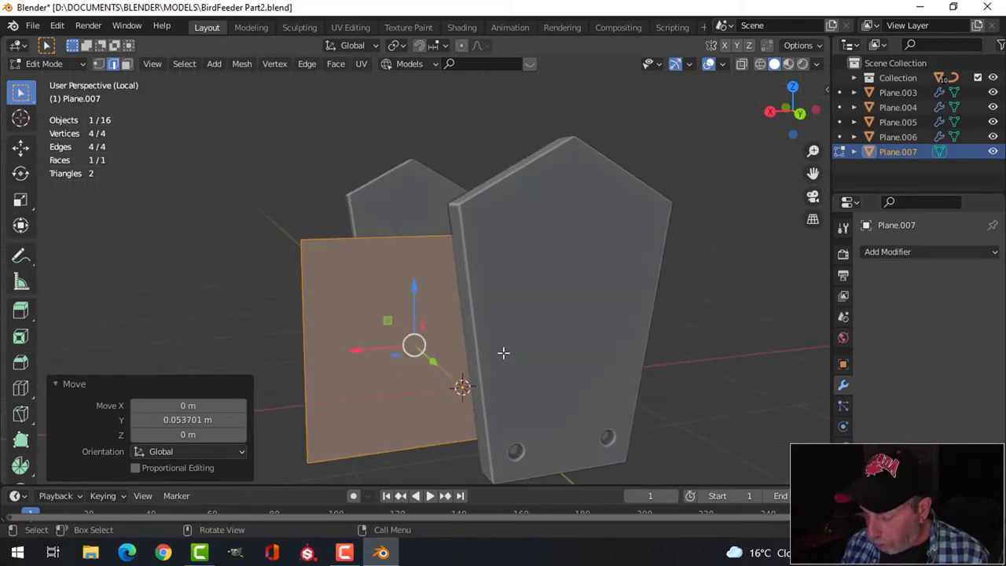
# - In the back wireframe view, raise the upright plane about 0.51 m along Z to overlap the end panels
pyautogui.press('ctrl+KP_1')
pyautogui.press('z')
pyautogui.click(452, 325)
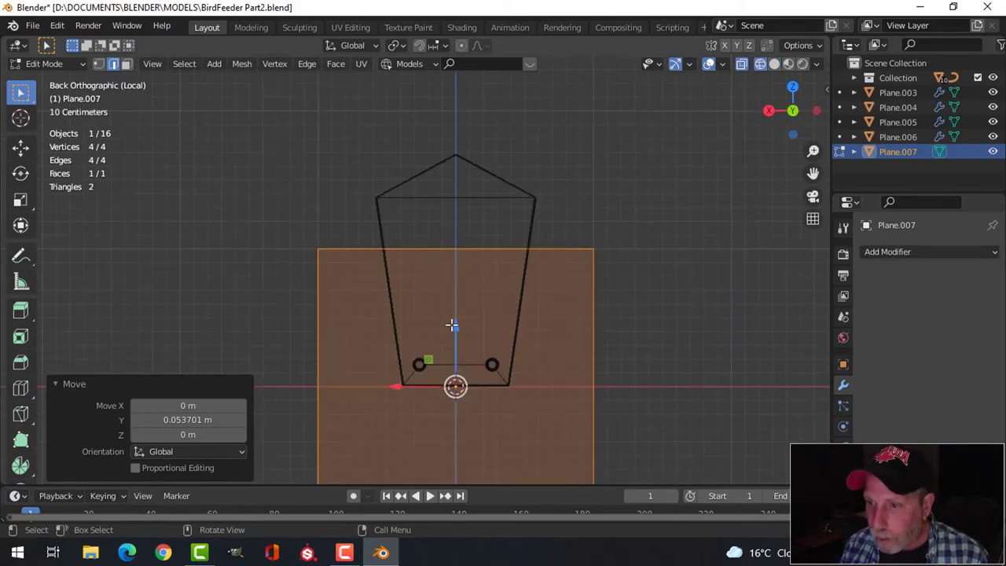
pyautogui.keyDown('shift'); pyautogui.moveTo(478, 323); pyautogui.dragTo(492, 283, button='middle'); pyautogui.keyUp('shift')
pyautogui.press('g')
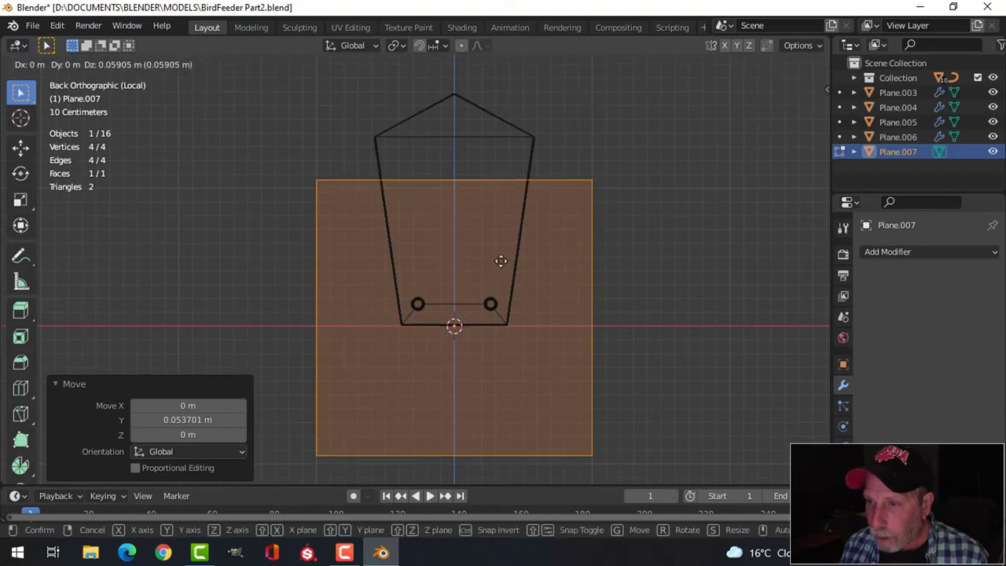
pyautogui.click(494, 223)
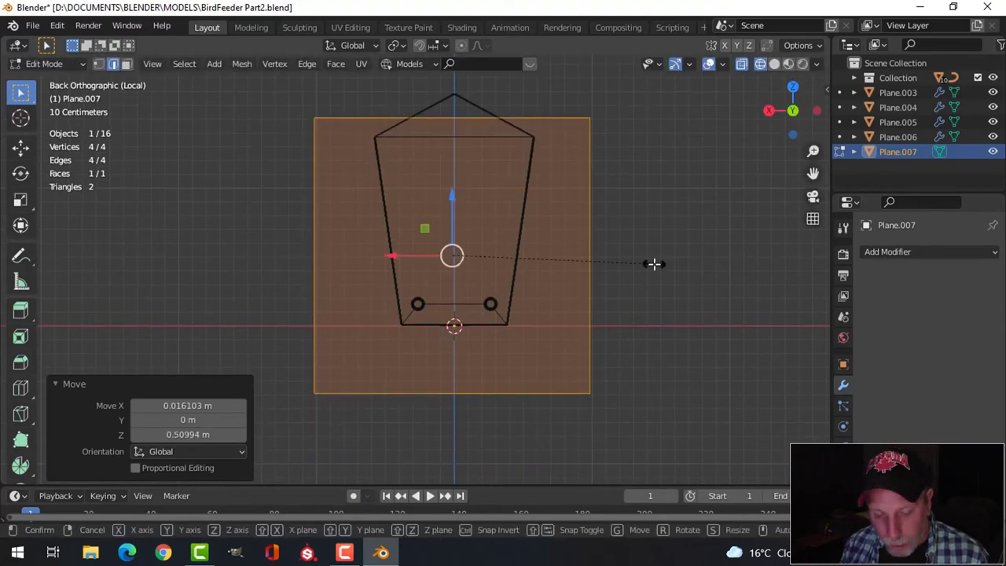
# - Scale the plane along X by about 0.02, then by another 0.777, into a narrow vertical strip
pyautogui.press('s')
pyautogui.press('x')
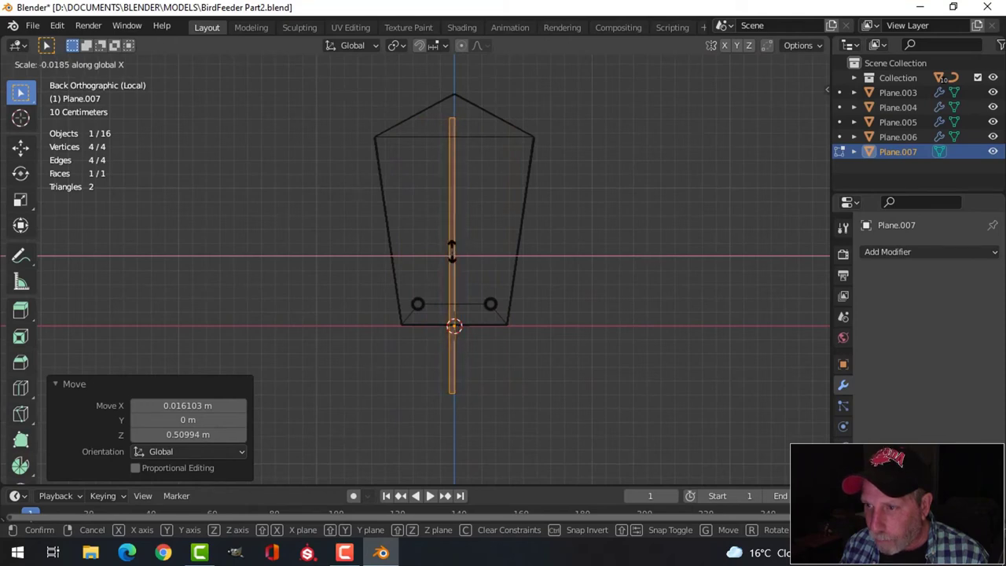
pyautogui.click(448, 250)
pyautogui.scroll(4, 589, 268)
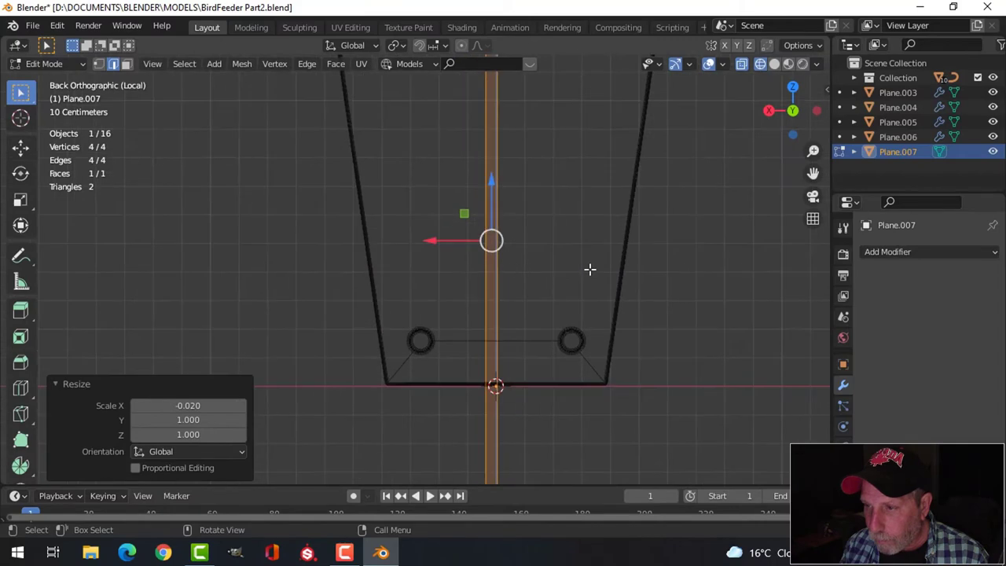
pyautogui.press('s')
pyautogui.press('x')
pyautogui.click(581, 276)
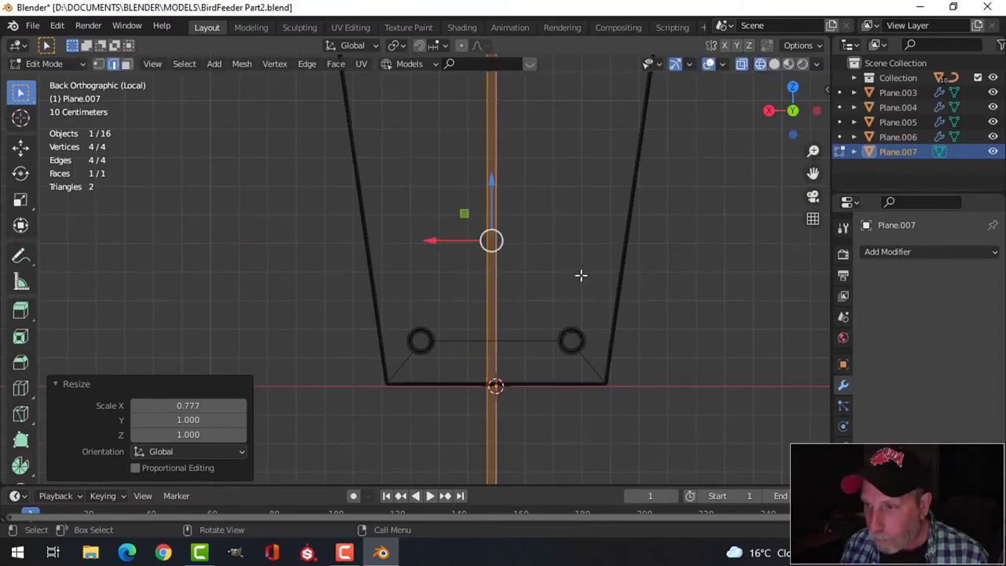
# - Move the strip about 0.327 m along X and 0.188 m up in Z toward the end panel's slanted side
pyautogui.scroll(-3, 554, 273)
pyautogui.keyDown('shift'); pyautogui.moveTo(553, 274); pyautogui.dragTo(557, 314, button='middle'); pyautogui.keyUp('shift')
pyautogui.press('g')
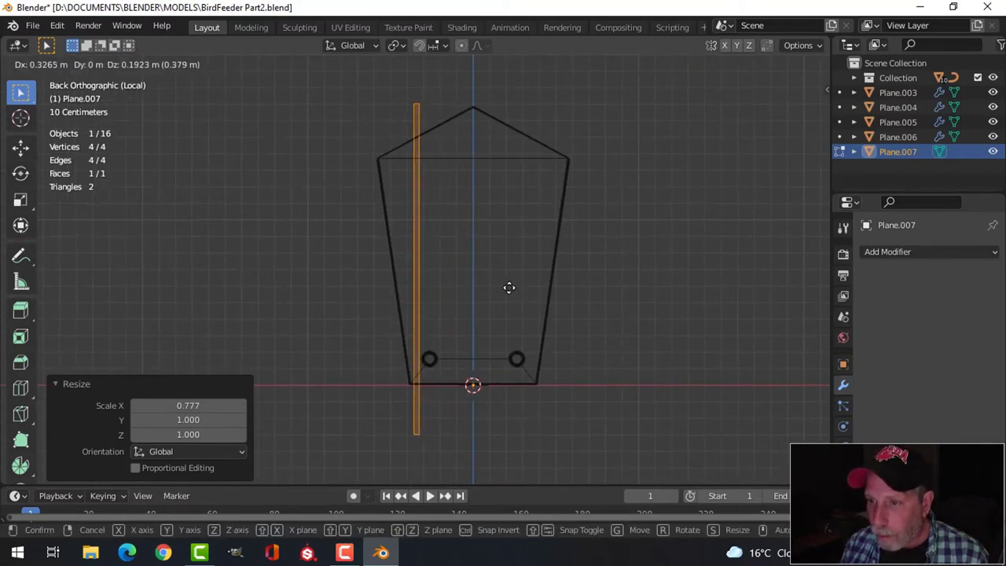
pyautogui.click(510, 288)
pyautogui.scroll(3, 490, 281)
pyautogui.keyDown('shift'); pyautogui.moveTo(490, 280); pyautogui.dragTo(493, 213, button='middle'); pyautogui.keyUp('shift')
pyautogui.scroll(2, 490, 315)
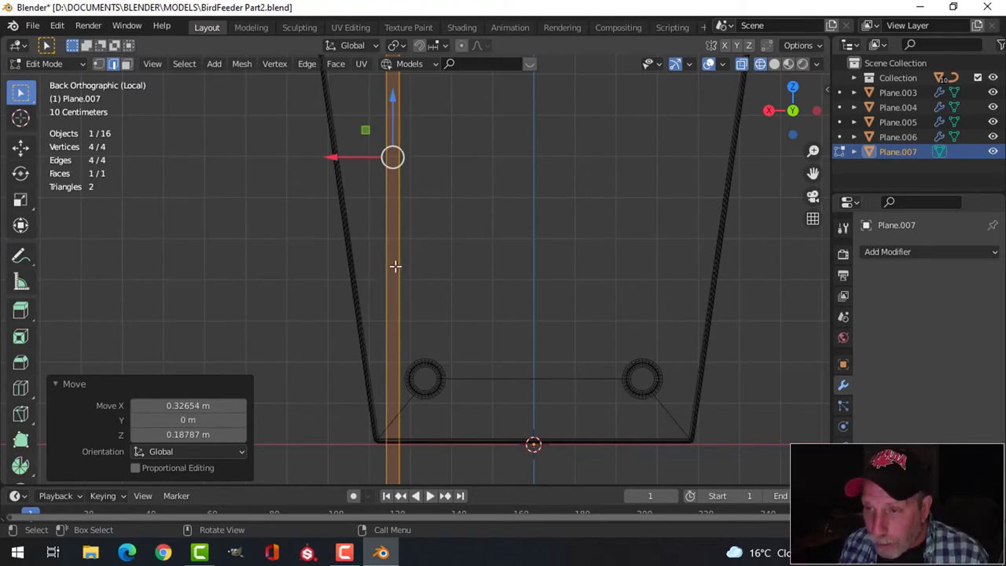
# - Rotate the strip about -7.75° to match the panel's slanted edge and move it about 0.078 m along X toward that edge
pyautogui.scroll(-4, 451, 332)
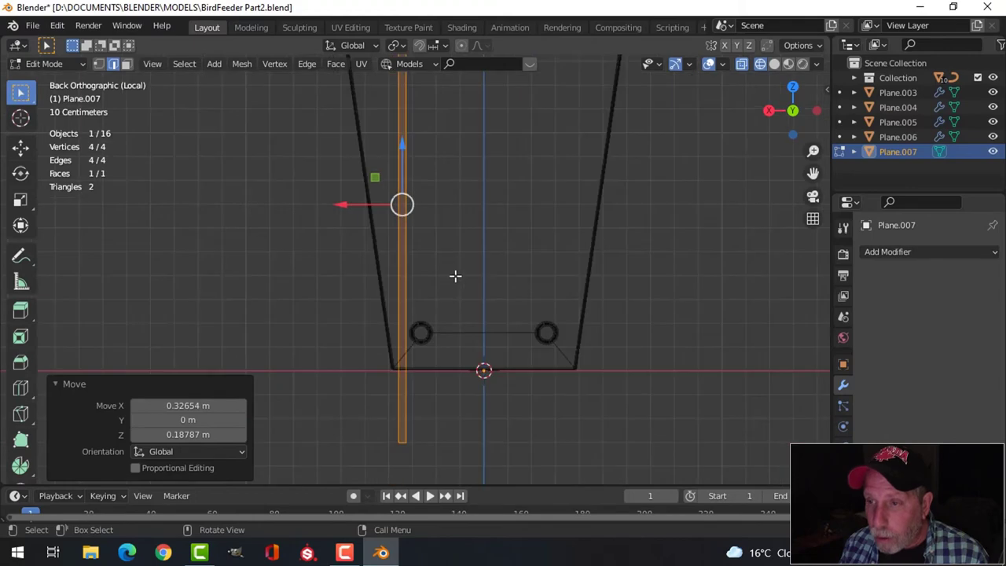
pyautogui.scroll(2, 459, 263)
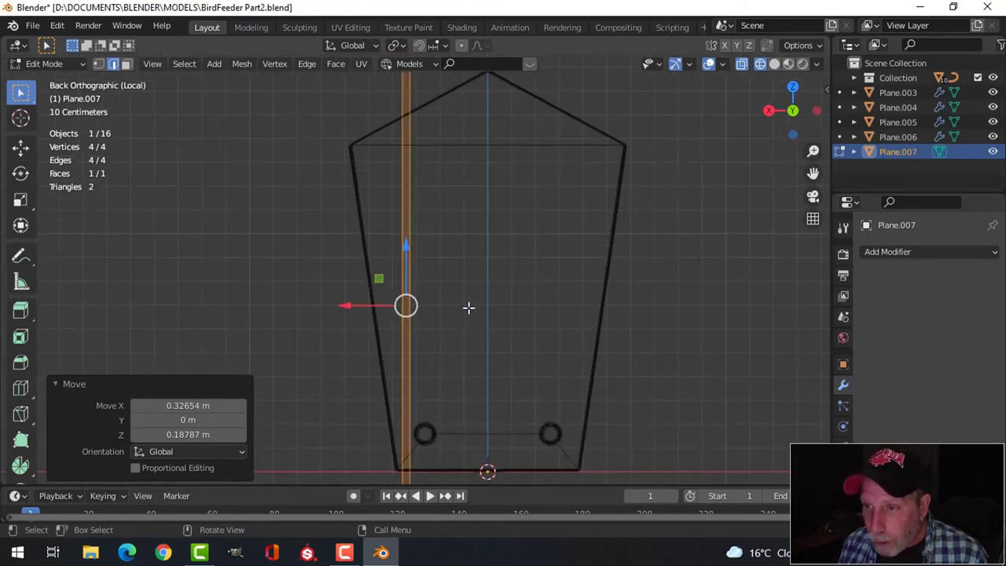
pyautogui.press('r')
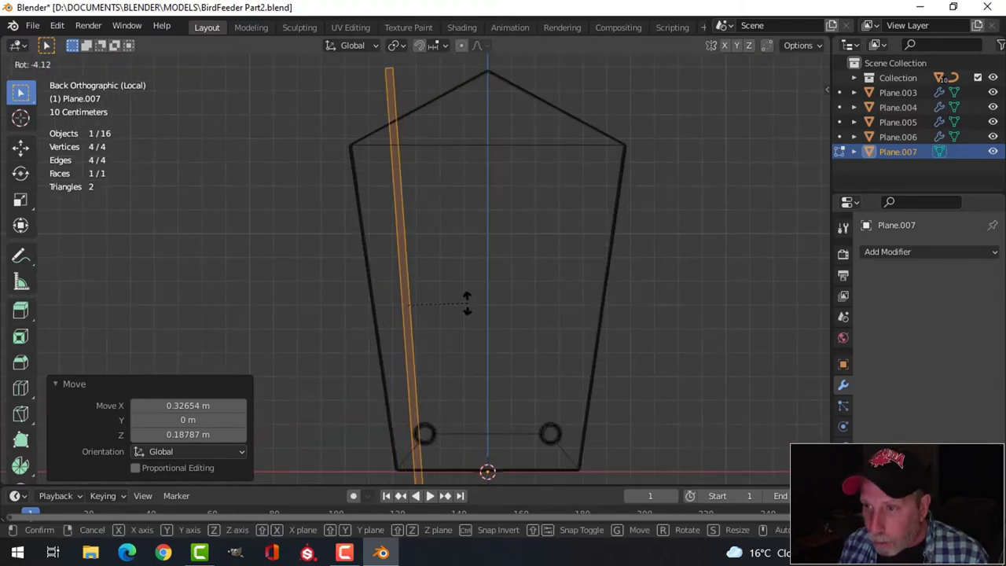
pyautogui.click(465, 299)
pyautogui.press('g')
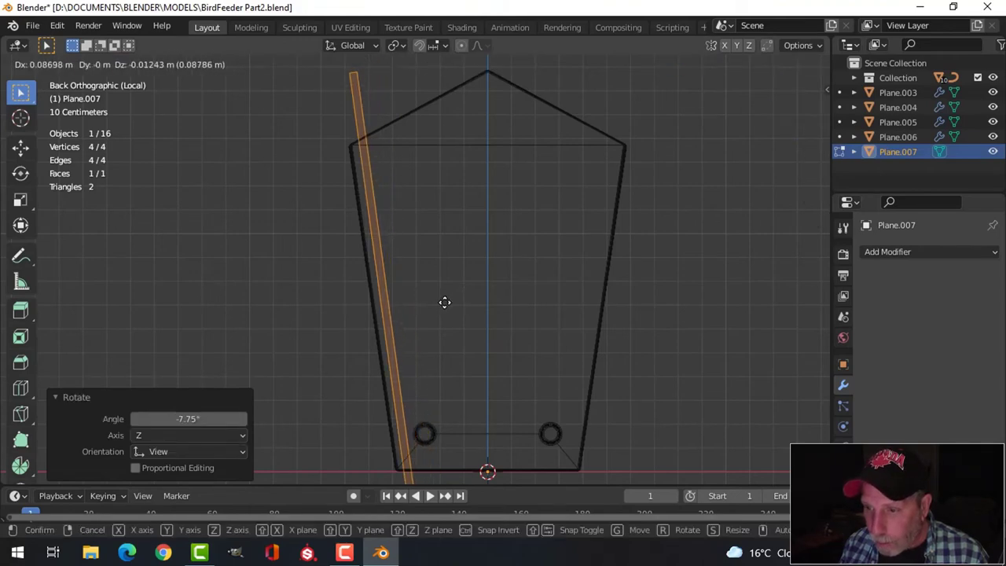
pyautogui.click(447, 302)
# - Fine-tune the strip against the slanted edge by rotating it about -0.25° and shifting it about 0.012 m along X
pyautogui.scroll(3, 449, 305)
pyautogui.keyDown('shift'); pyautogui.moveTo(445, 334); pyautogui.dragTo(476, 249, button='middle'); pyautogui.keyUp('shift')
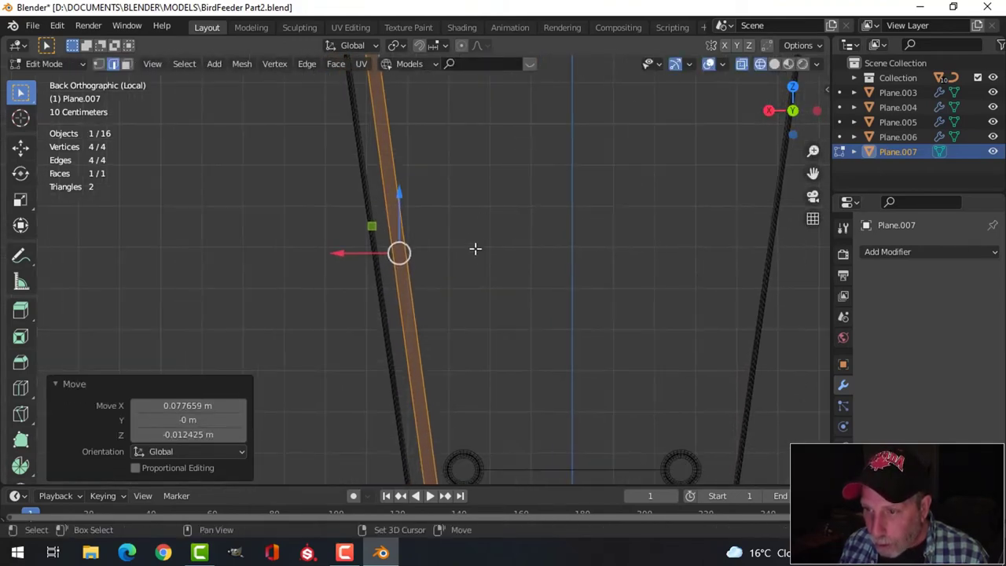
pyautogui.scroll(-1, 472, 259)
pyautogui.scroll(-2, 471, 265)
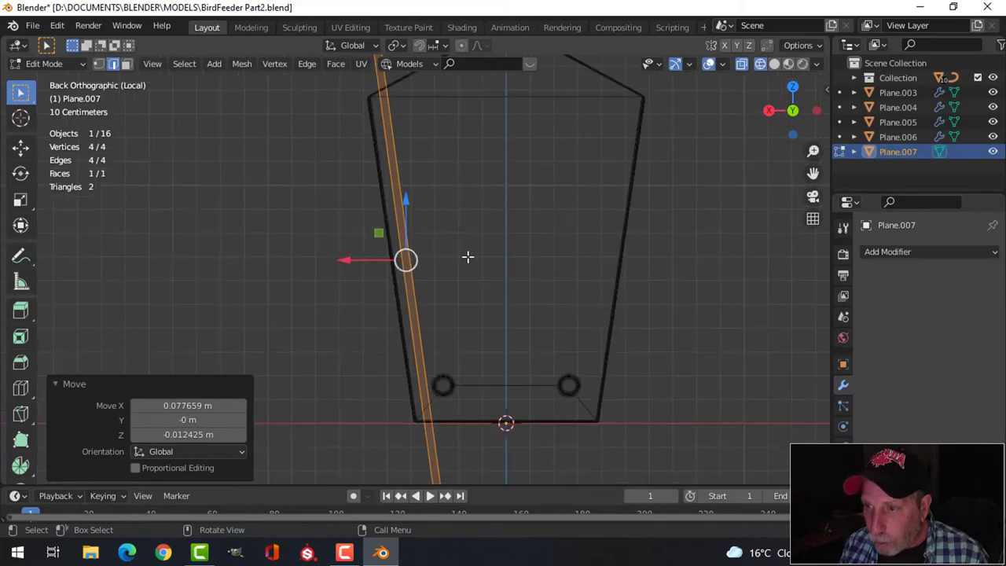
pyautogui.scroll(3, 479, 291)
pyautogui.keyDown('shift'); pyautogui.moveTo(481, 309); pyautogui.dragTo(471, 263, button='middle'); pyautogui.keyUp('shift')
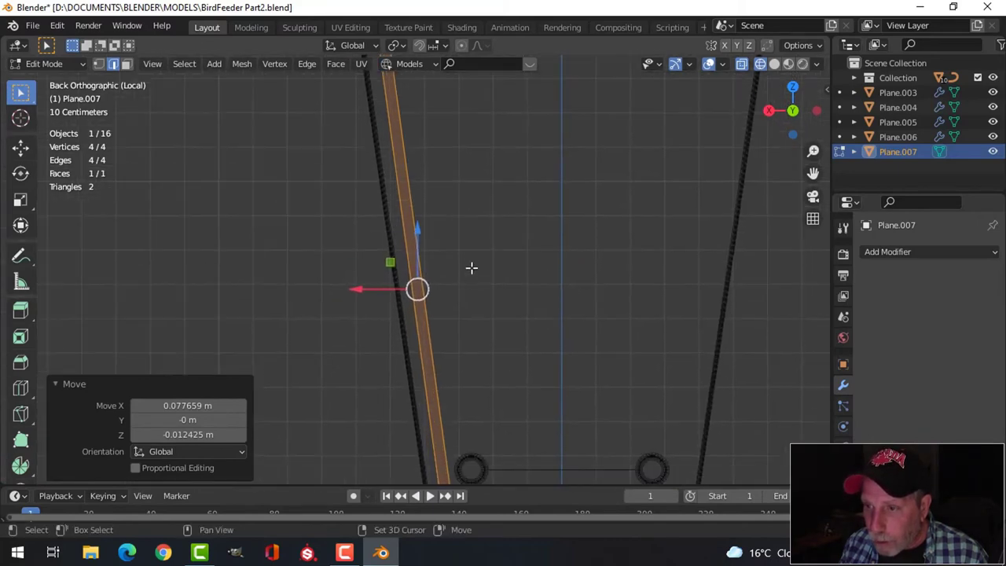
pyautogui.scroll(-3, 464, 309)
pyautogui.scroll(2, 467, 326)
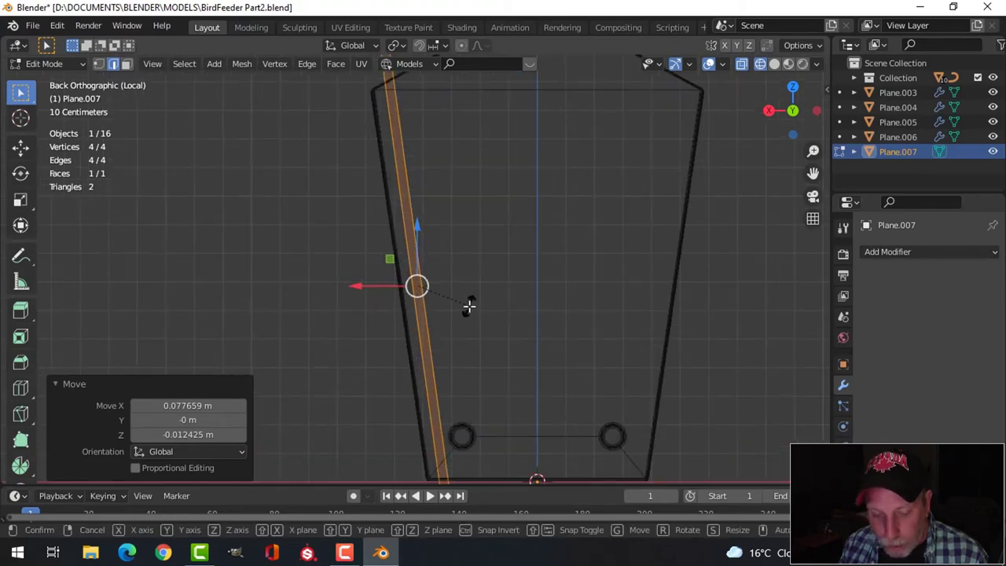
pyautogui.press('r')
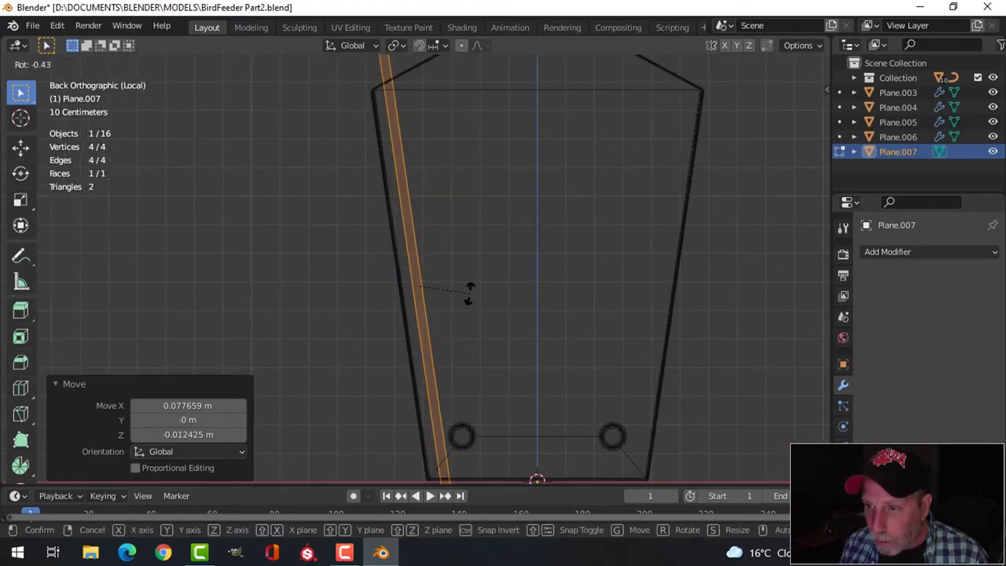
pyautogui.click(469, 297)
pyautogui.press('g')
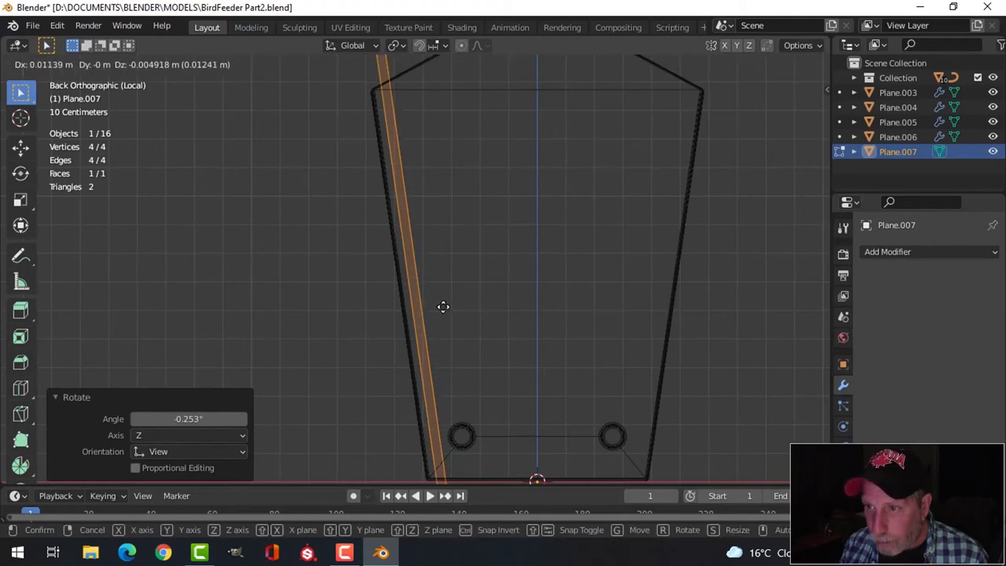
pyautogui.click(445, 307)
pyautogui.scroll(-2, 496, 318)
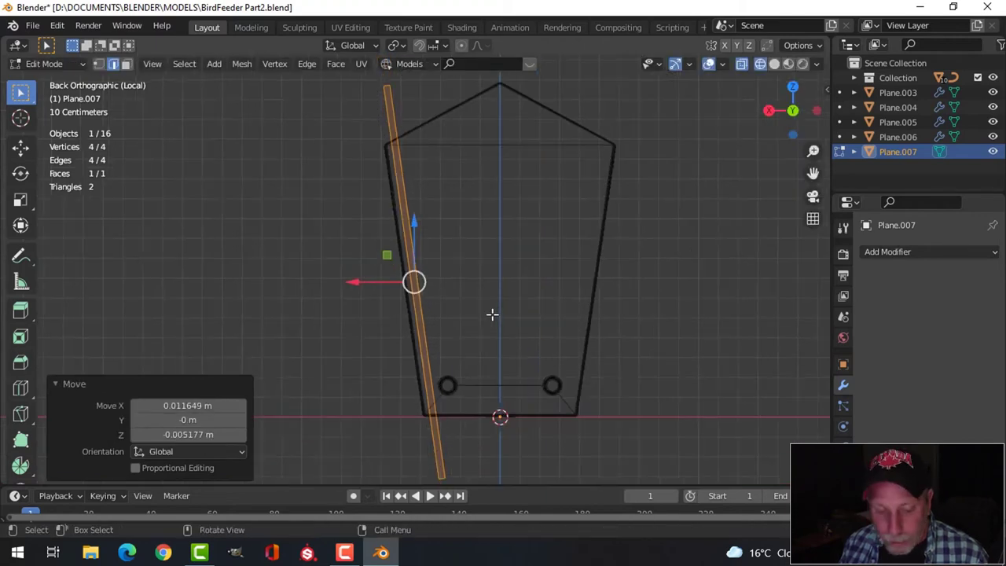
# - Return to solid shading and view the slanted strip against the end panel's inner face
pyautogui.press('z')
pyautogui.click(563, 317)
pyautogui.moveTo(563, 316)
pyautogui.mouseDown(button='middle')
pyautogui.moveTo(521, 316)
pyautogui.moveTo(569, 353)
pyautogui.moveTo(573, 375)
pyautogui.moveTo(570, 367)
pyautogui.mouseUp(button='middle')
pyautogui.scroll(6, 503, 310)
pyautogui.moveTo(546, 294); pyautogui.dragTo(532, 326, button='middle')
pyautogui.scroll(-3, 511, 305)
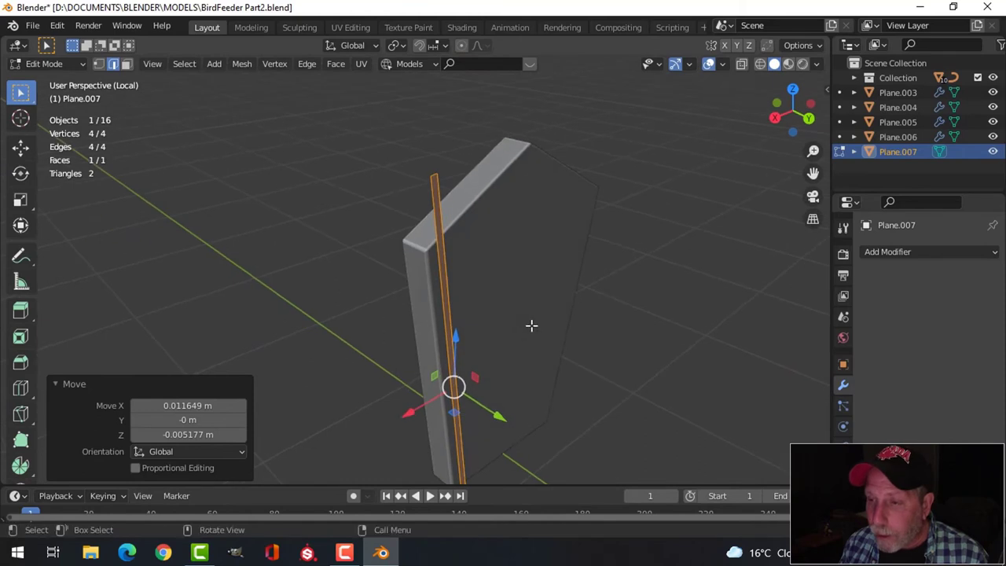
pyautogui.press('Tab')
pyautogui.click(486, 264)
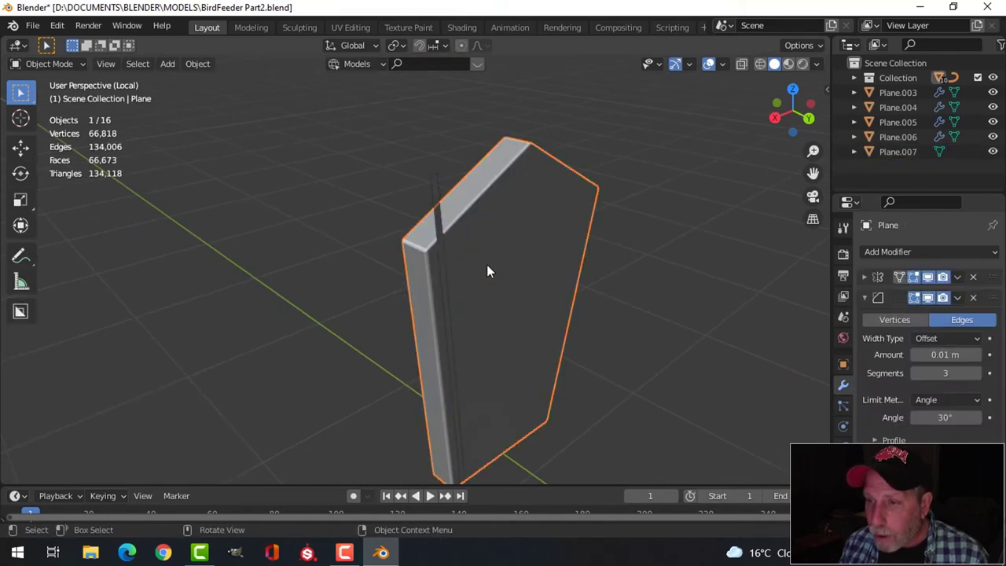
pyautogui.press('Tab')
pyautogui.press('a')
pyautogui.press('Tab')
# - Extrude the strip's face in Edit Mode and move it about -0.057 m along Y to give the strip thickness
pyautogui.click(437, 222)
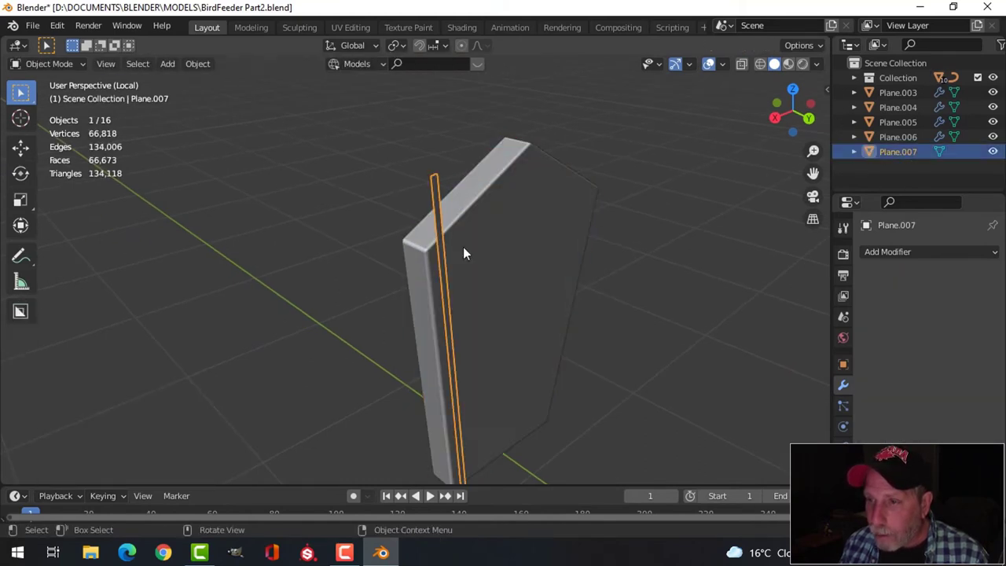
pyautogui.press('Tab')
pyautogui.moveTo(492, 306); pyautogui.dragTo(540, 291, button='middle')
pyautogui.scroll(2, 582, 324)
pyautogui.press('e')
pyautogui.rightClick(539, 300)
pyautogui.moveTo(489, 339); pyautogui.dragTo(468, 332)
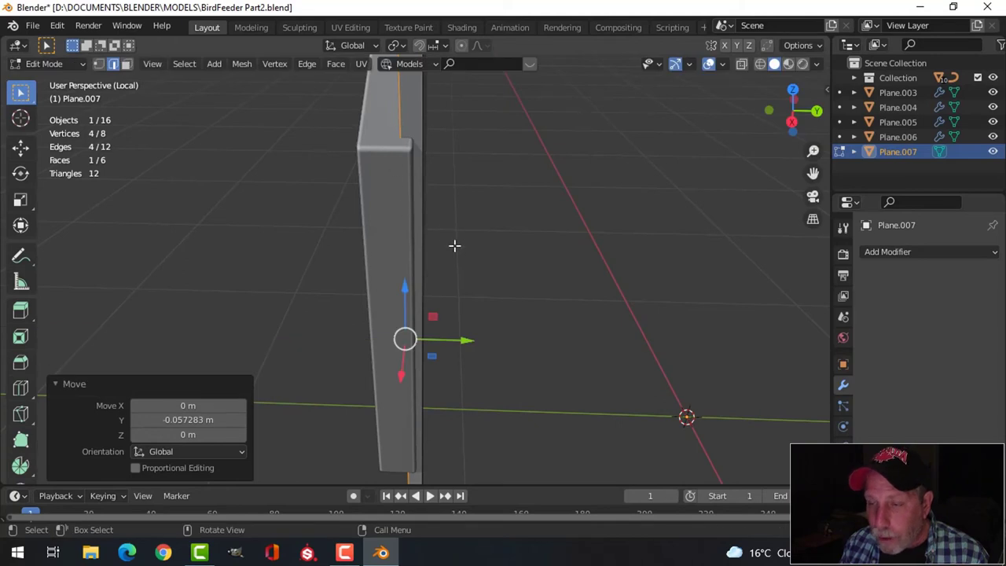
# - Select the whole strip mesh, show the Face Orientation overlay and correct its inverted normals
pyautogui.moveTo(474, 324); pyautogui.dragTo(516, 308, button='middle')
pyautogui.press('a')
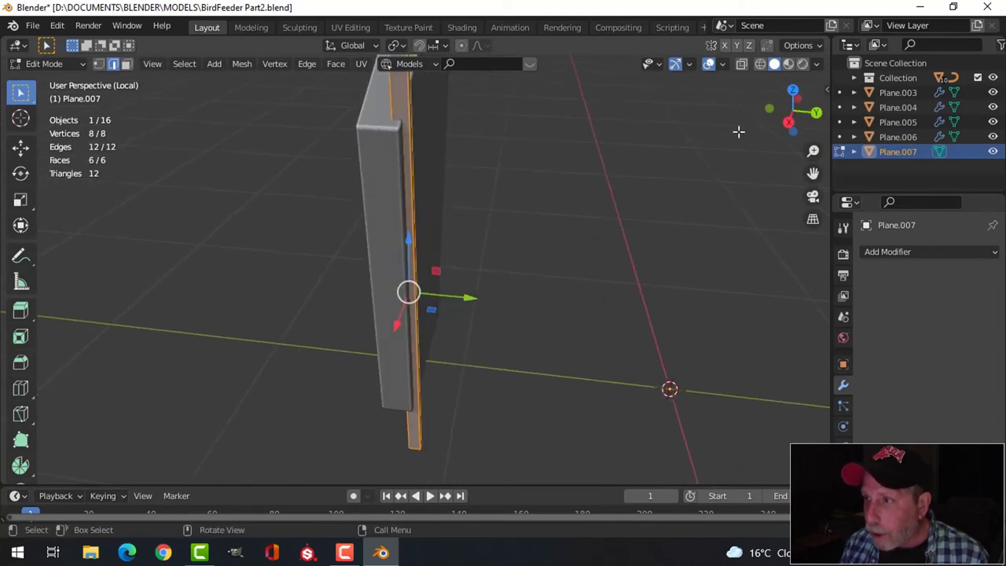
pyautogui.click(722, 64)
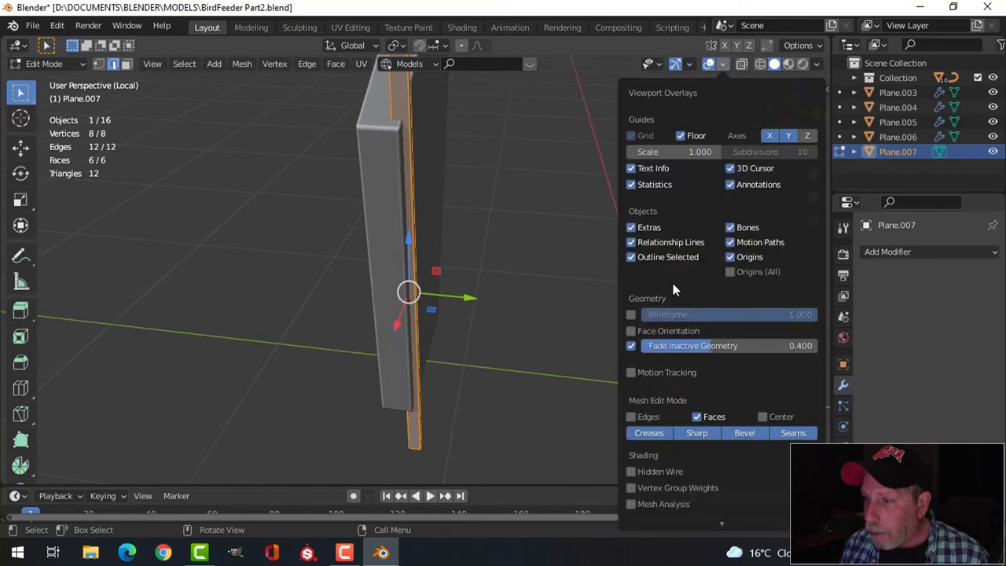
pyautogui.click(666, 332)
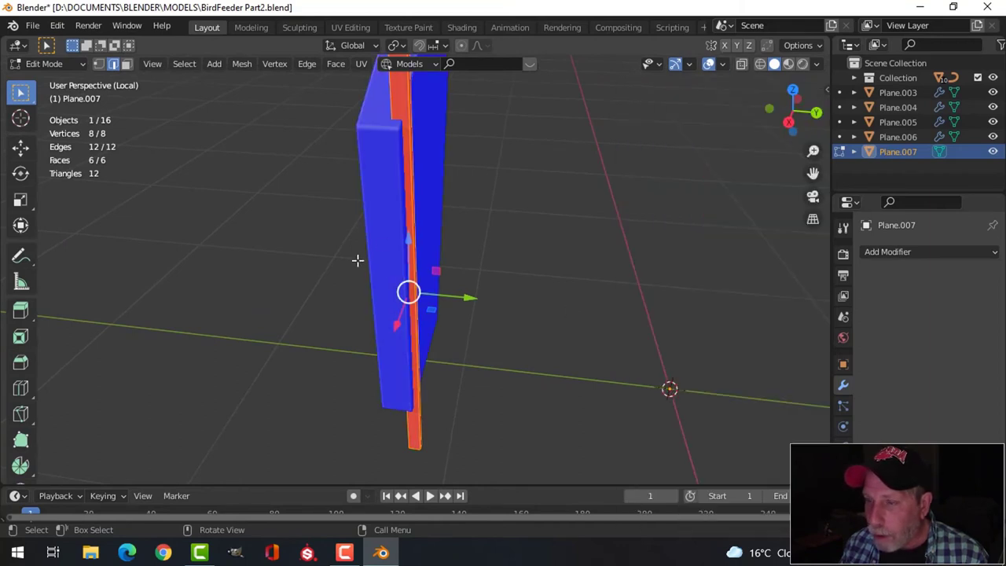
pyautogui.hotkey('alt', 'n')
pyautogui.click(503, 227)
# - Leave Edit Mode, deselect the strip and turn off the Face Orientation overlay
pyautogui.press('Tab')
pyautogui.click(517, 228)
pyautogui.moveTo(517, 228); pyautogui.dragTo(575, 197, button='middle')
pyautogui.click(722, 65)
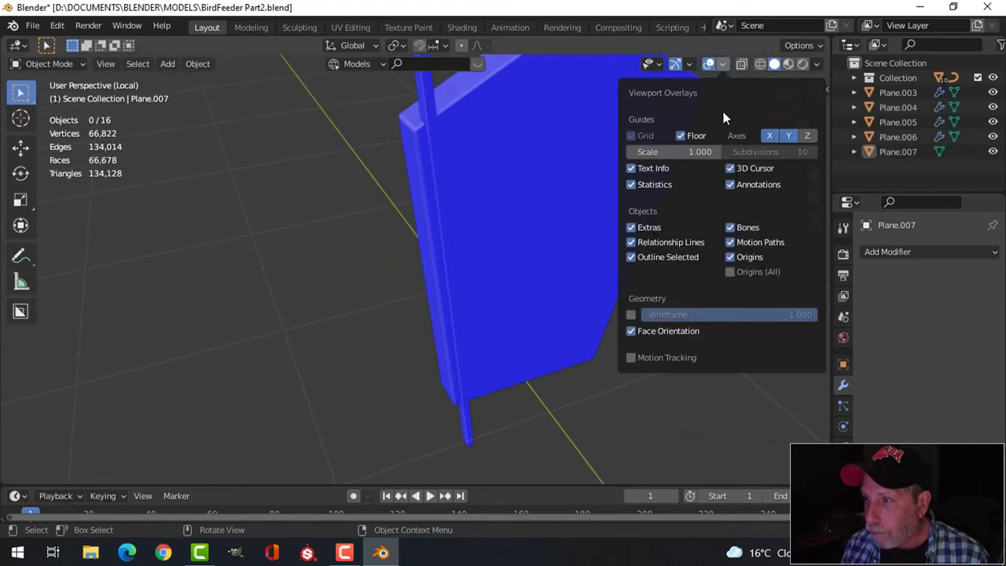
pyautogui.click(664, 331)
# - Set the slanted strip's origin to the 3D cursor
pyautogui.moveTo(663, 315); pyautogui.dragTo(465, 320, button='middle')
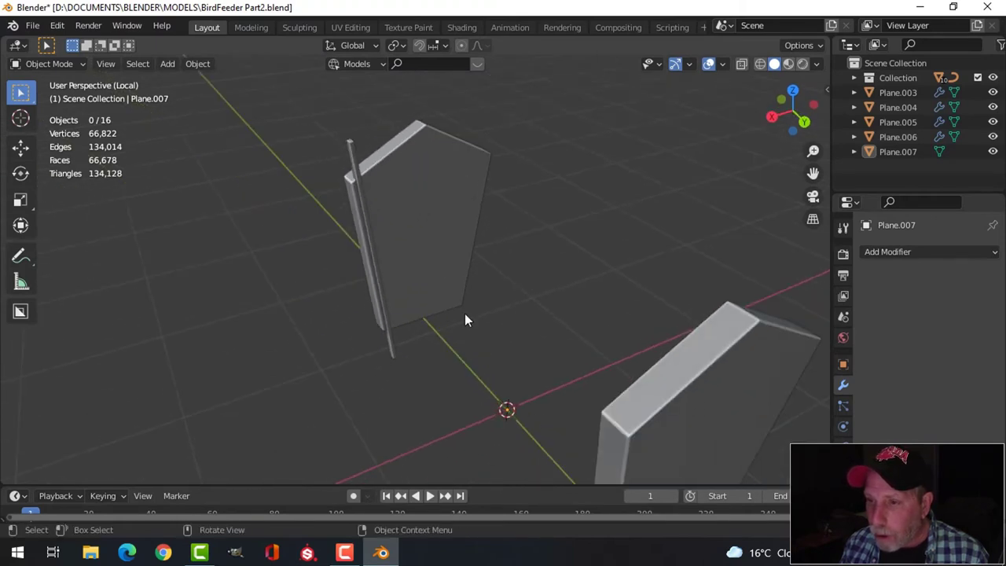
pyautogui.click(352, 166)
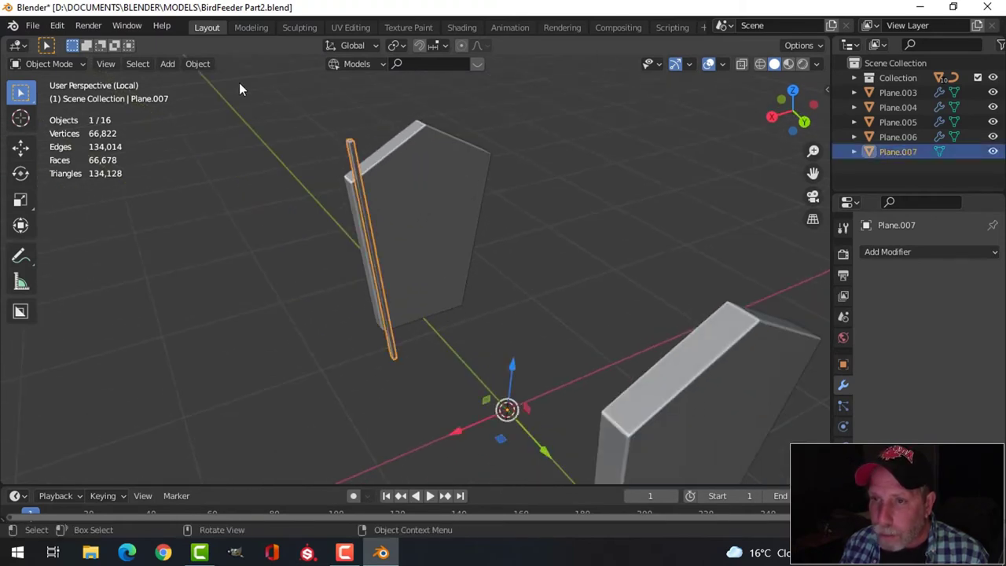
pyautogui.click(198, 63)
pyautogui.moveTo(211, 95)
pyautogui.click(392, 127)
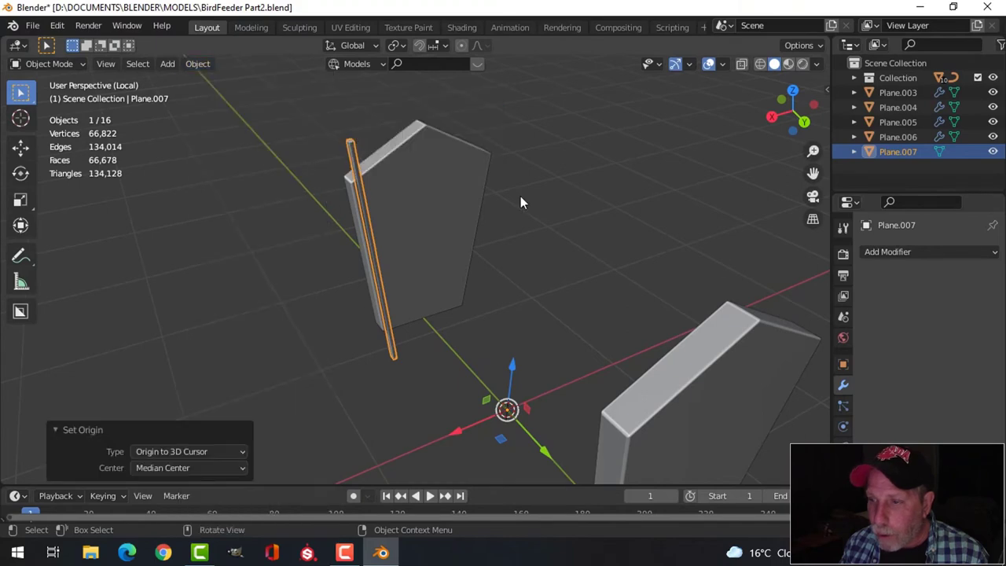
# - Add a Mirror modifier to the strip on the X and Y axes and turn off viewport shadows
pyautogui.click(865, 251)
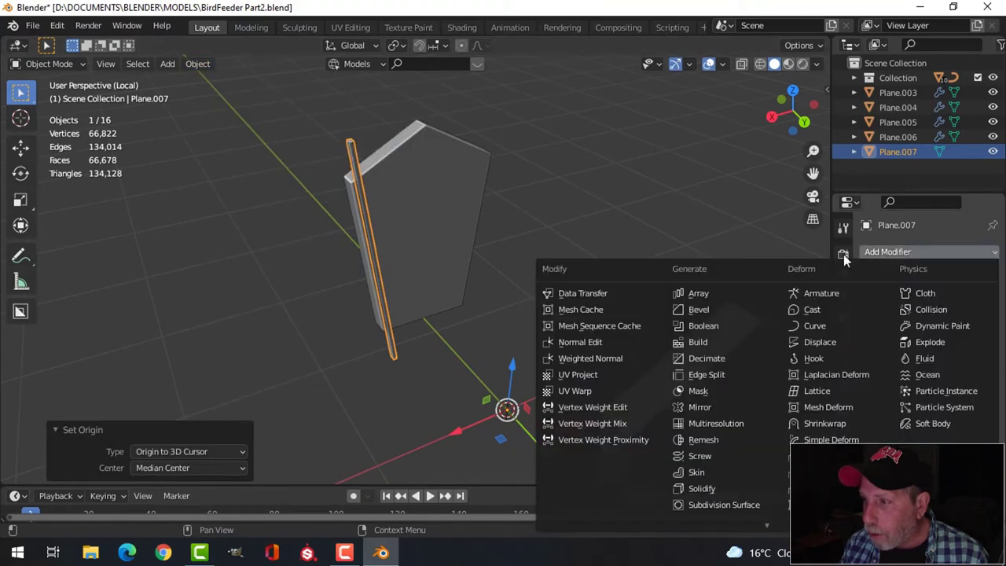
pyautogui.click(700, 407)
pyautogui.moveTo(685, 386); pyautogui.dragTo(621, 283, button='middle')
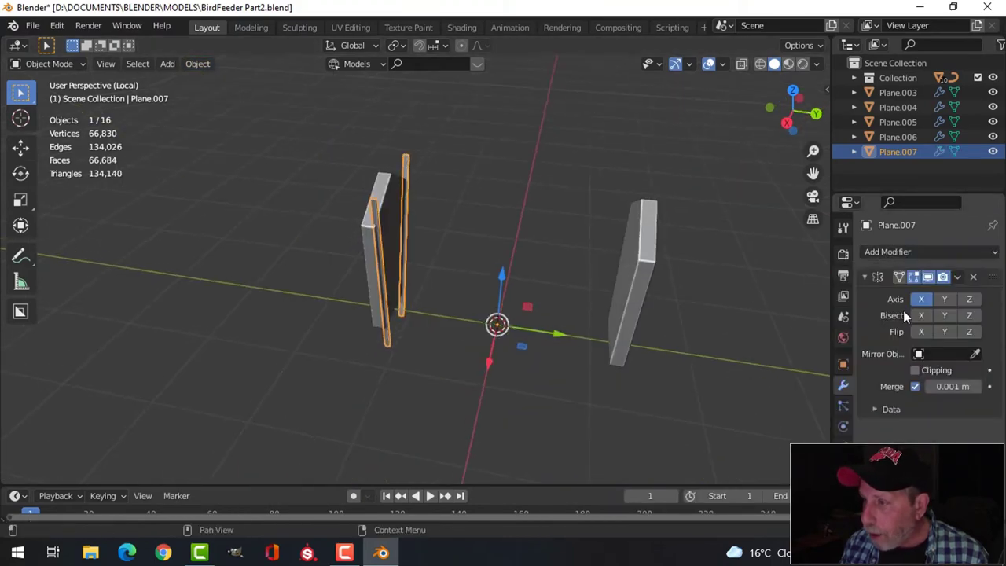
pyautogui.click(944, 300)
pyautogui.moveTo(525, 288)
pyautogui.mouseDown(button='middle')
pyautogui.moveTo(516, 292)
pyautogui.moveTo(542, 283)
pyautogui.mouseUp(button='middle')
pyautogui.click(816, 64)
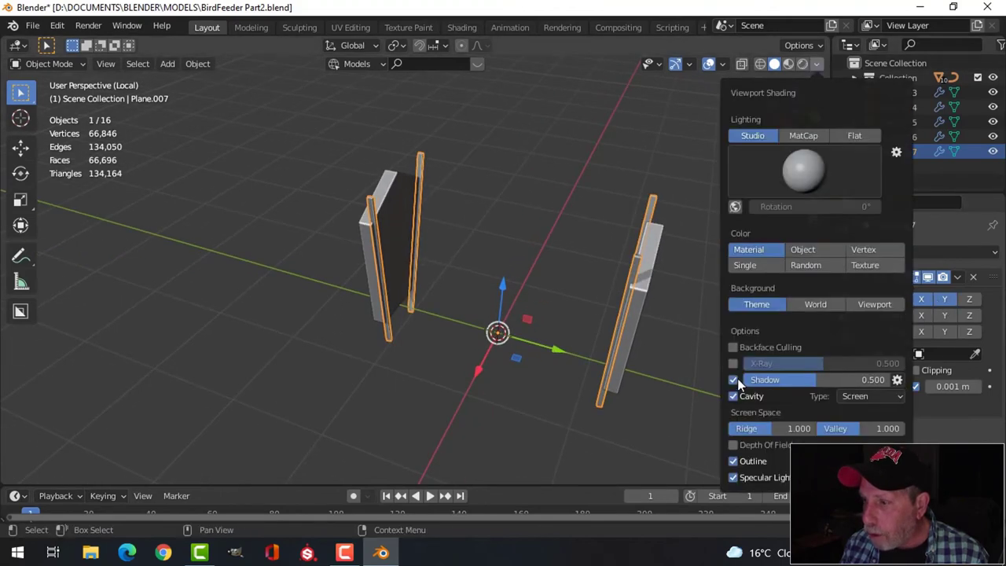
pyautogui.moveTo(637, 271); pyautogui.dragTo(493, 148, button='middle')
# - Save the file with nothing selected and exit local view to view the whole feeder from below
pyautogui.hotkey('alt', 'a')
pyautogui.hotkey('ctrl', 's')
pyautogui.hotkey('ctrl', 's')
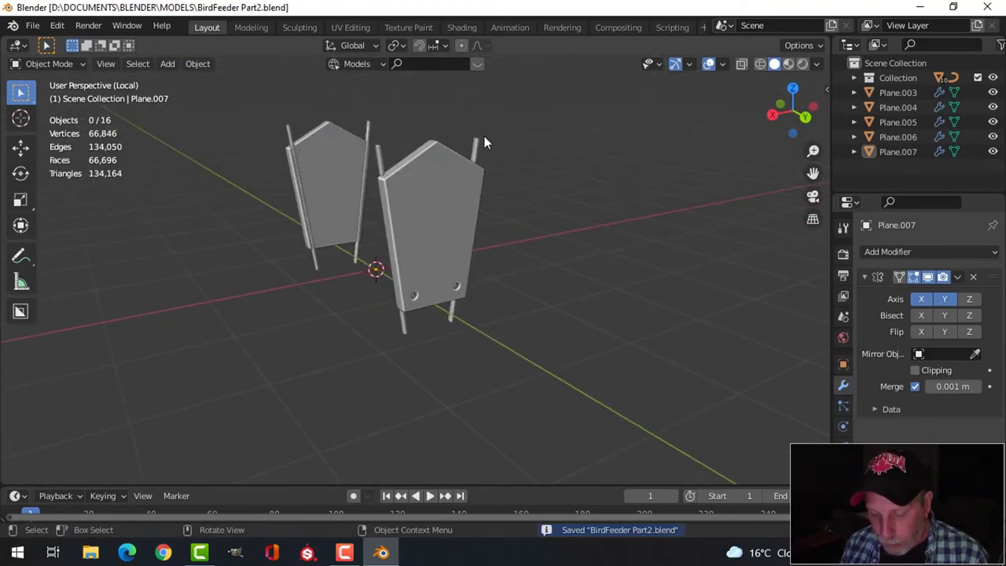
pyautogui.press('KP_Divide')
pyautogui.moveTo(472, 225); pyautogui.dragTo(559, 143, button='middle')
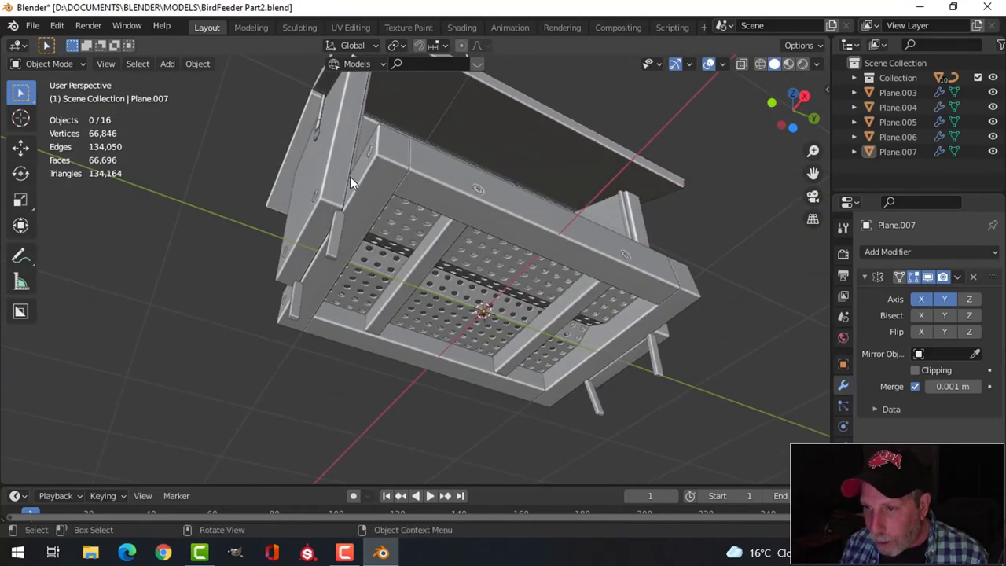
# - Inspect how the slanted strips sit against the end panels and tray, in solid shading and in front wireframe view
pyautogui.moveTo(328, 235); pyautogui.dragTo(550, 236, button='middle')
pyautogui.scroll(2, 569, 308)
pyautogui.moveTo(572, 186); pyautogui.dragTo(590, 184, button='middle')
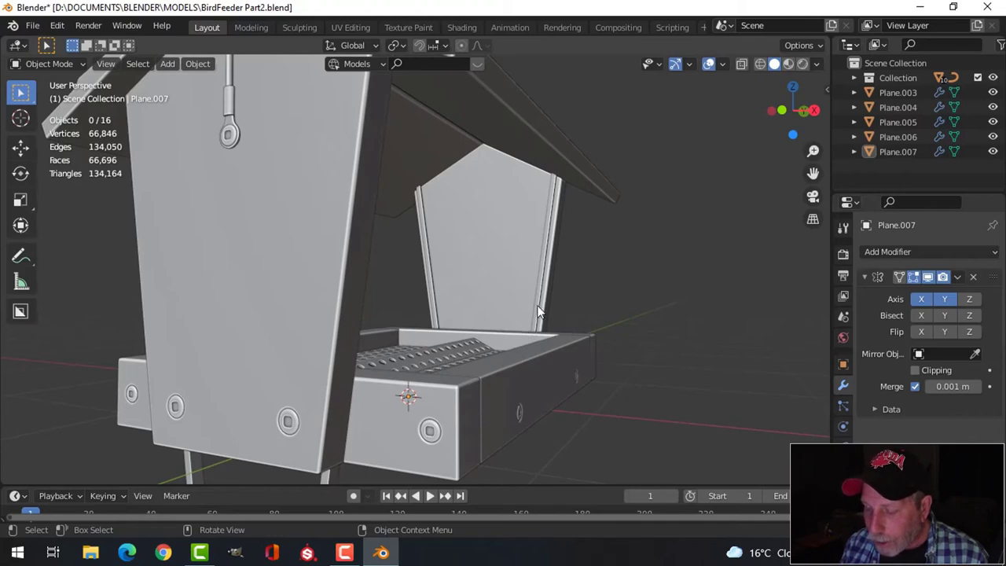
pyautogui.press('KP_1')
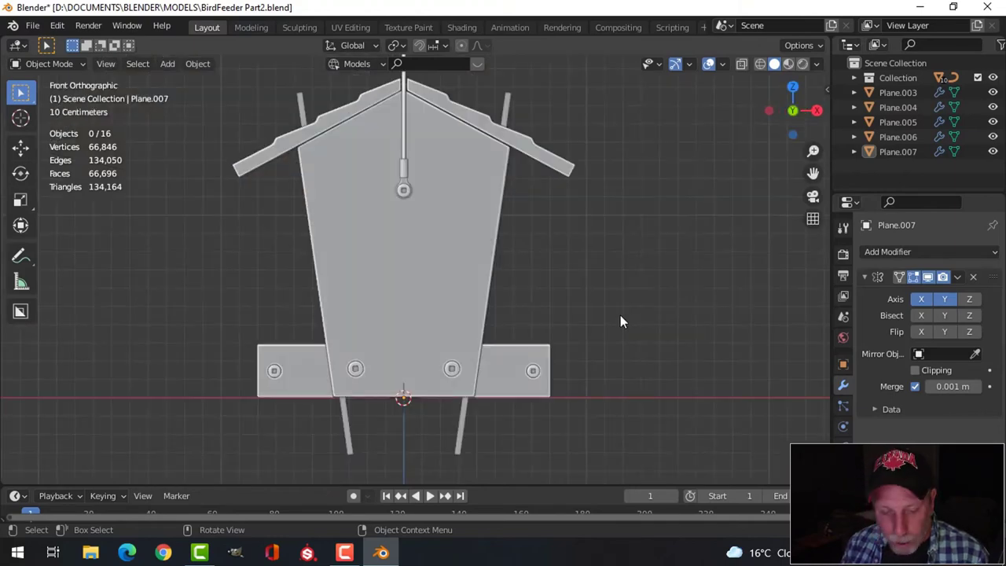
pyautogui.press('z')
pyautogui.click(517, 315)
pyautogui.scroll(3, 561, 364)
pyautogui.keyDown('shift'); pyautogui.moveTo(561, 364); pyautogui.dragTo(505, 277, button='middle'); pyautogui.keyUp('shift')
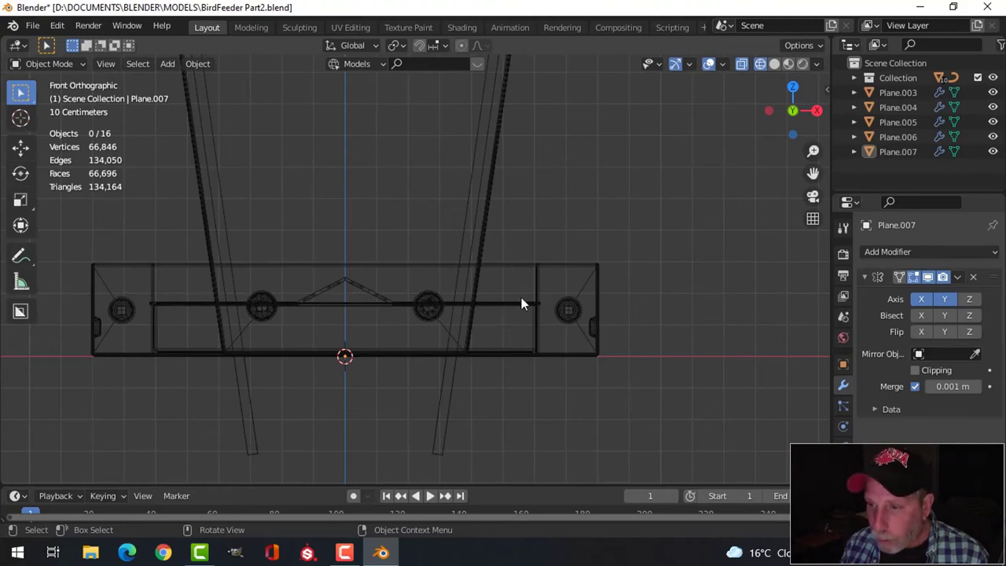
pyautogui.moveTo(529, 300); pyautogui.dragTo(224, 323, button='middle')
pyautogui.moveTo(272, 346); pyautogui.dragTo(323, 294, button='middle')
pyautogui.press('z')
pyautogui.click(461, 297)
pyautogui.moveTo(498, 279)
pyautogui.mouseDown(button='middle')
pyautogui.moveTo(371, 275)
pyautogui.moveTo(222, 200)
pyautogui.mouseUp(button='middle')
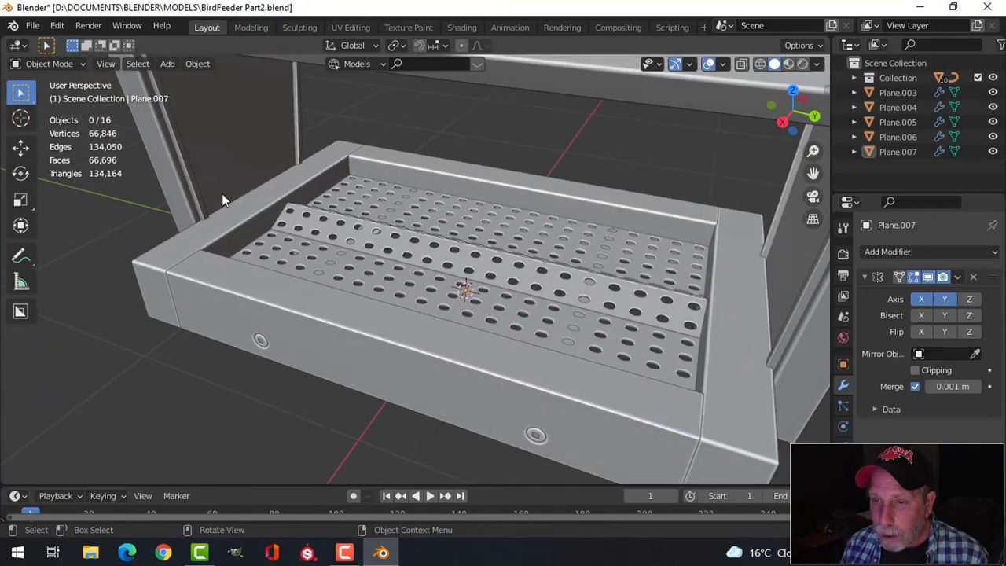
# - Isolate the slanted strips and the end panels in local view and make the end panels the only selected object
pyautogui.click(197, 181)
pyautogui.keyDown('shift'); pyautogui.click(230, 148); pyautogui.keyUp('shift')
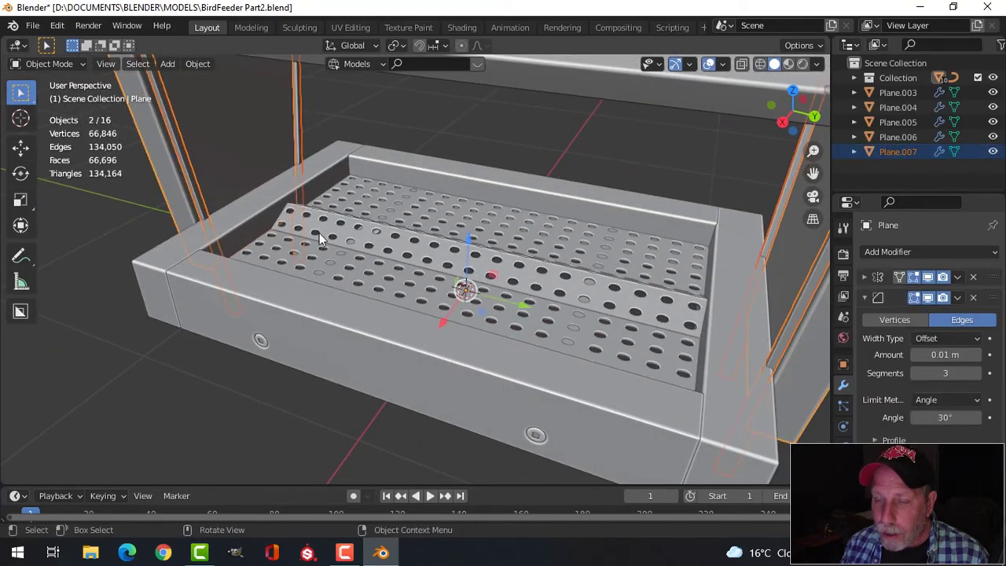
pyautogui.scroll(-3, 340, 248)
pyautogui.keyDown('shift'); pyautogui.moveTo(362, 262); pyautogui.dragTo(296, 172, button='middle'); pyautogui.keyUp('shift')
pyautogui.press('KP_Divide')
pyautogui.click(364, 296)
pyautogui.moveTo(365, 296); pyautogui.dragTo(381, 261, button='middle')
pyautogui.moveTo(600, 248); pyautogui.dragTo(530, 269, button='middle')
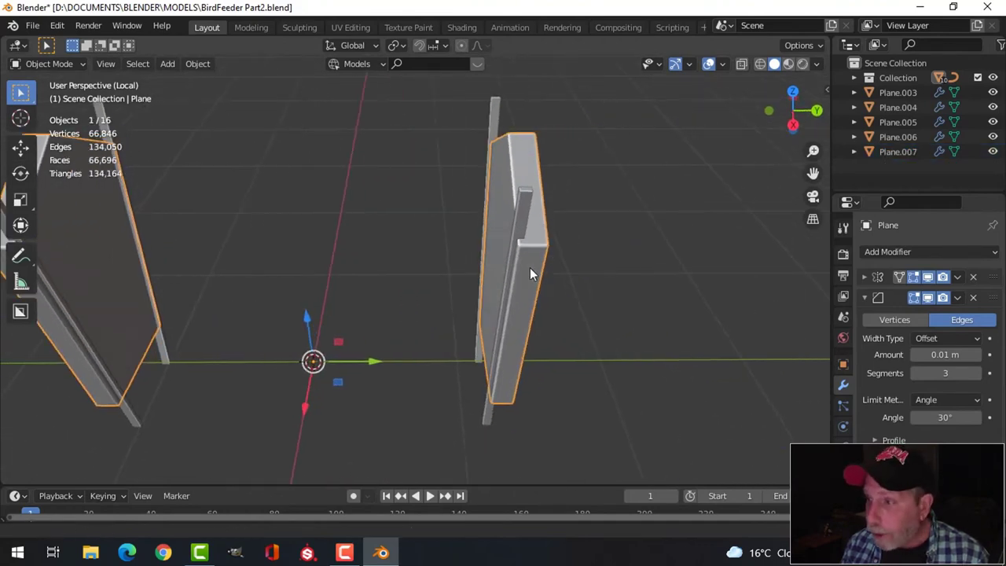
# - Add a Boolean modifier to the end panels and place it first in the modifier stack
pyautogui.click(864, 298)
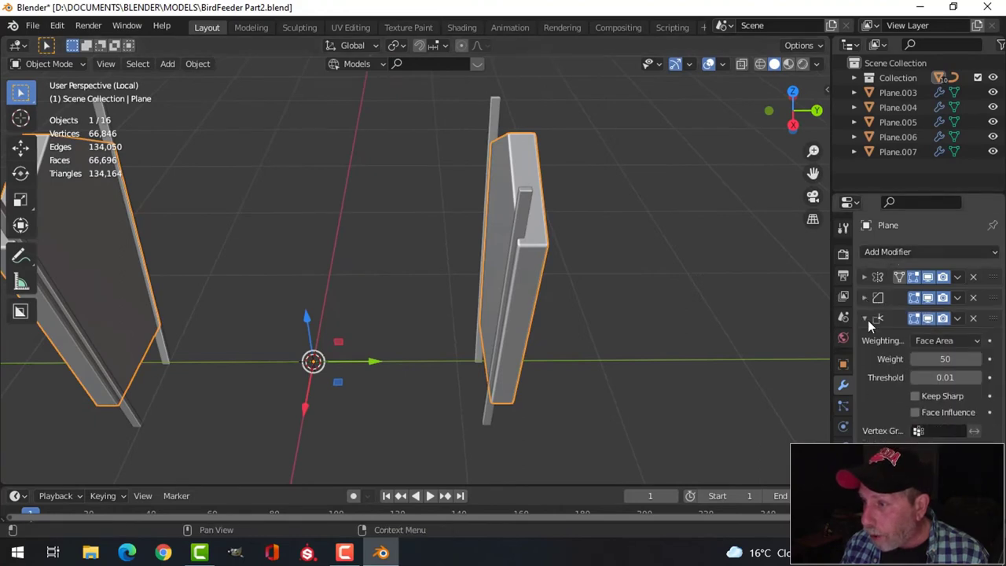
pyautogui.click(866, 318)
pyautogui.click(886, 252)
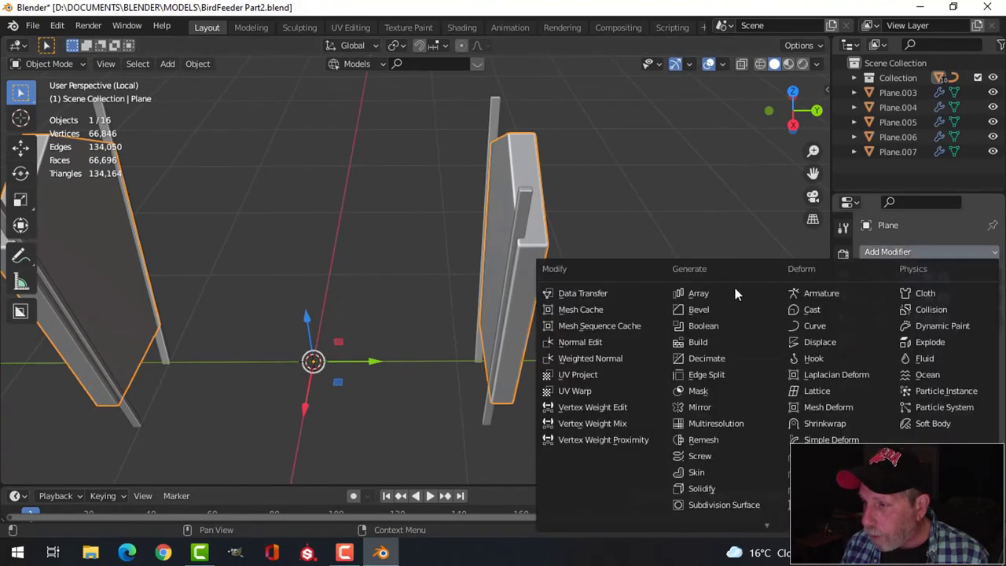
pyautogui.click(704, 326)
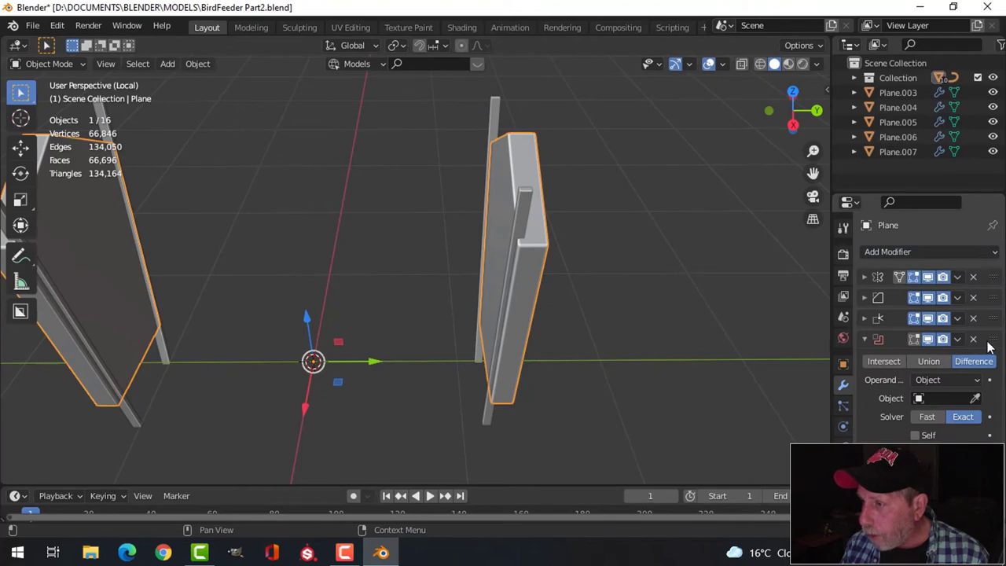
pyautogui.moveTo(991, 340); pyautogui.dragTo(991, 271)
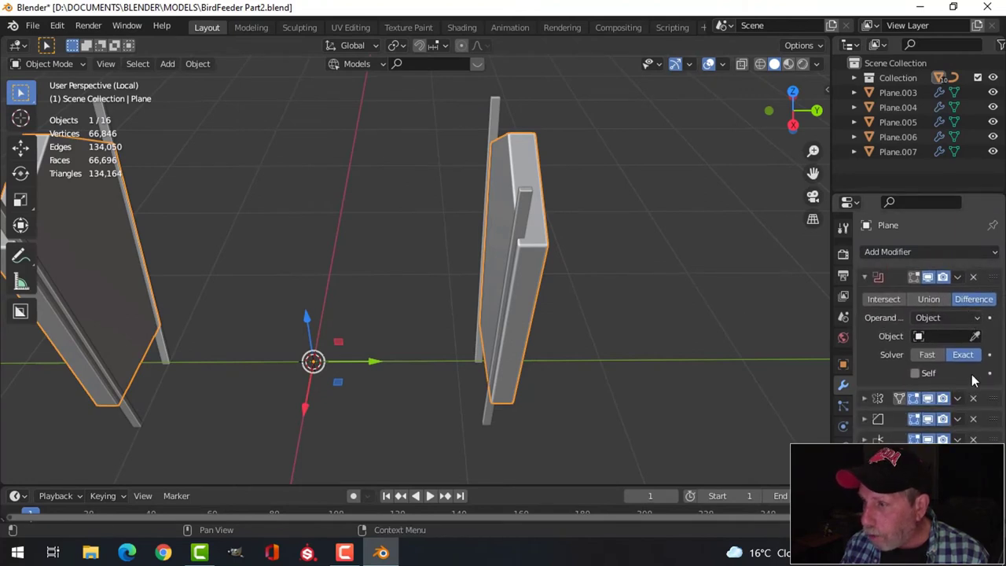
# - Set the slanted strip, Plane.007, as the object of the Difference Boolean and apply the modifier
pyautogui.click(975, 337)
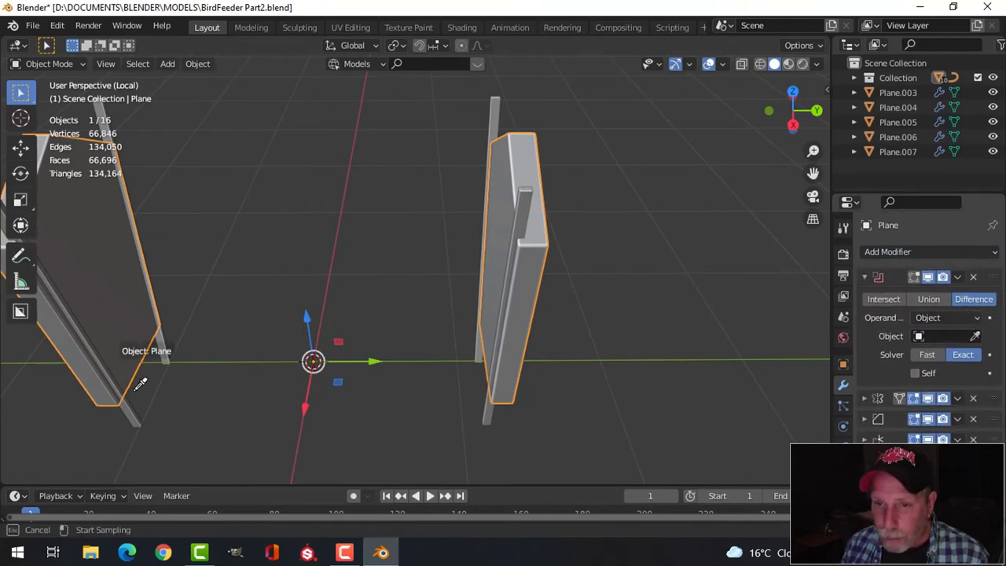
pyautogui.click(137, 419)
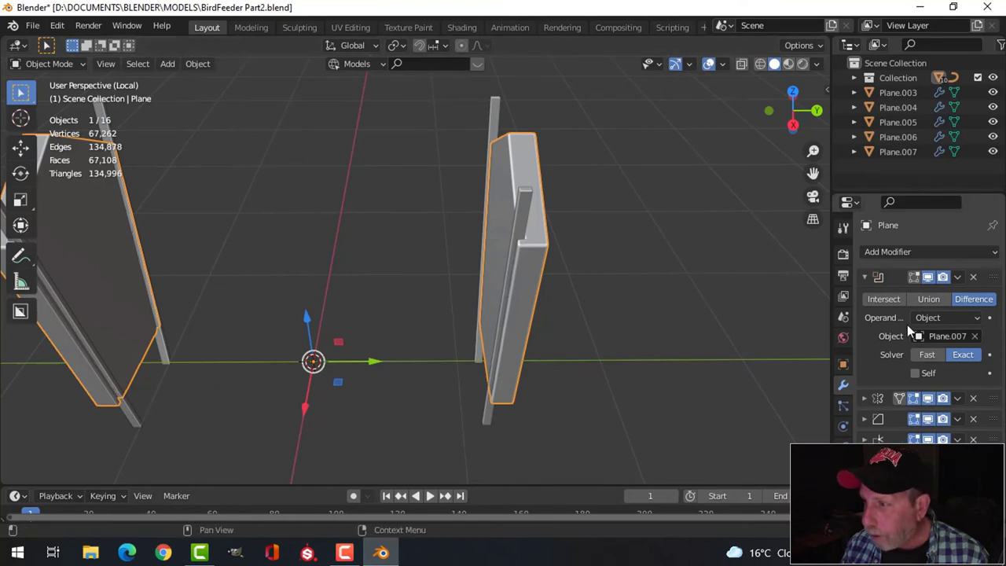
pyautogui.click(957, 277)
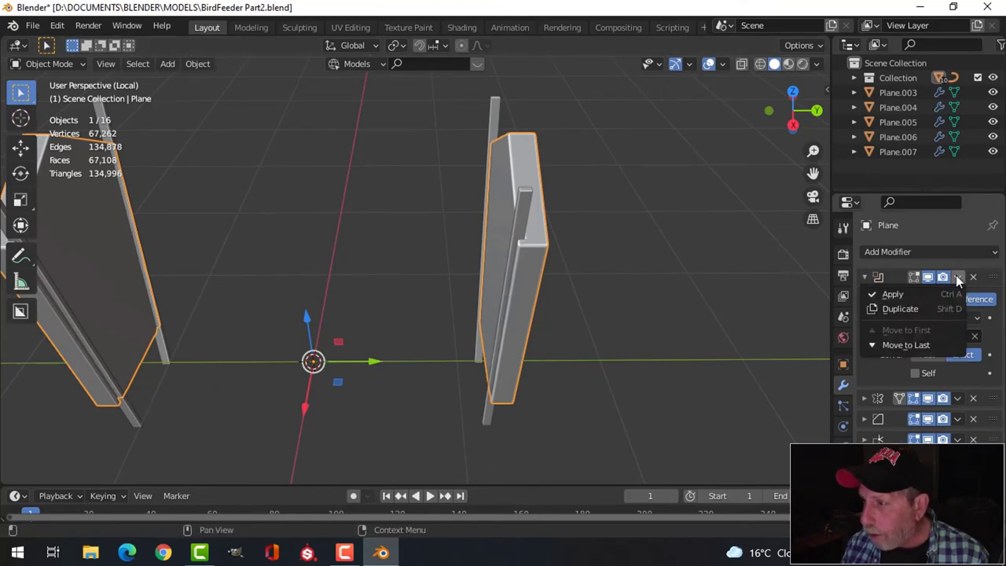
pyautogui.click(921, 295)
# - Hide the slanted strips and select the end panel to expose its cut grooves
pyautogui.click(132, 416)
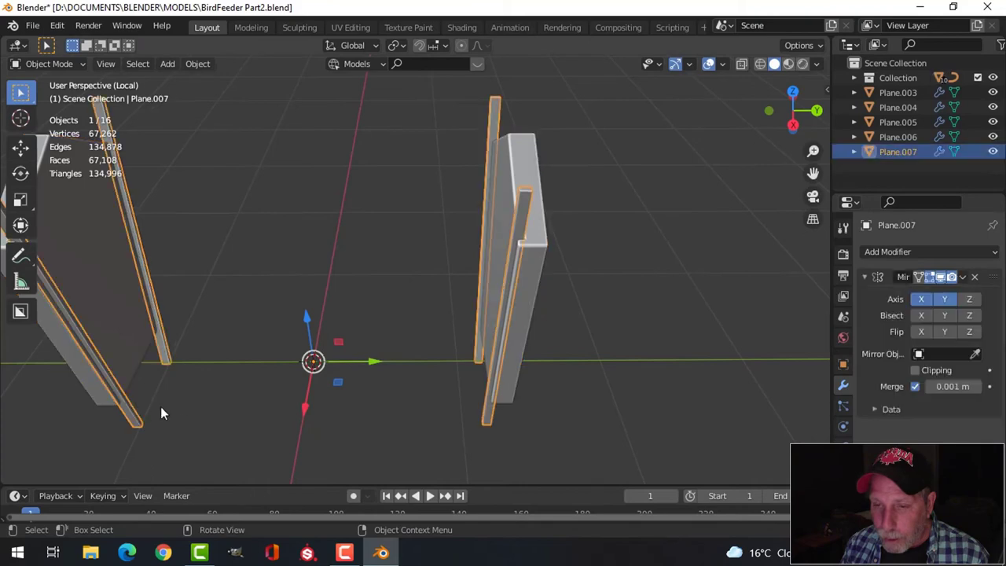
pyautogui.press('h')
pyautogui.moveTo(169, 389); pyautogui.dragTo(418, 242, button='middle')
pyautogui.scroll(2, 222, 275)
pyautogui.click(371, 282)
pyautogui.moveTo(371, 282); pyautogui.dragTo(417, 318, button='middle')
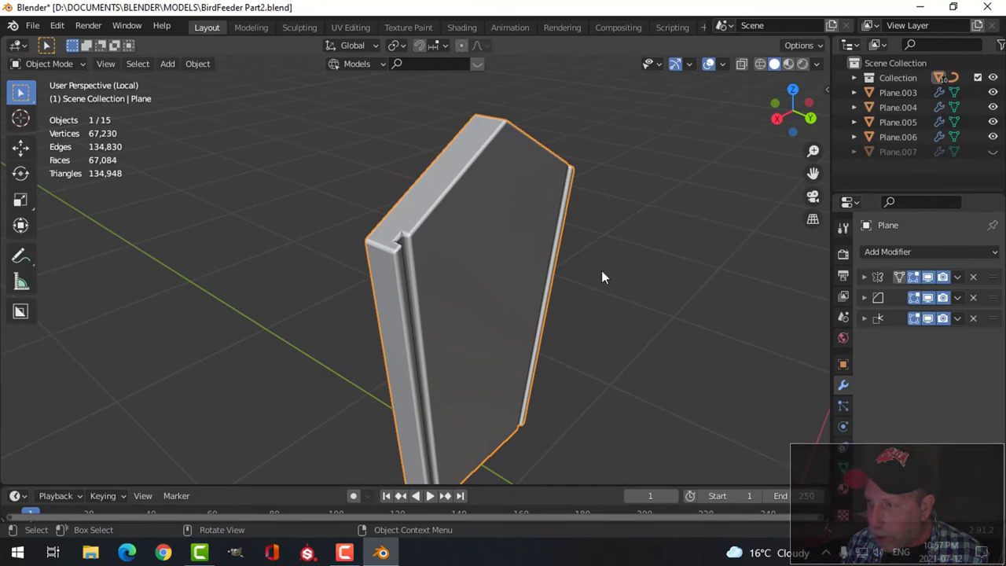
# - Set the outer miter of the end panel's Bevel modifier to Arc and check the groove edges
pyautogui.click(864, 297)
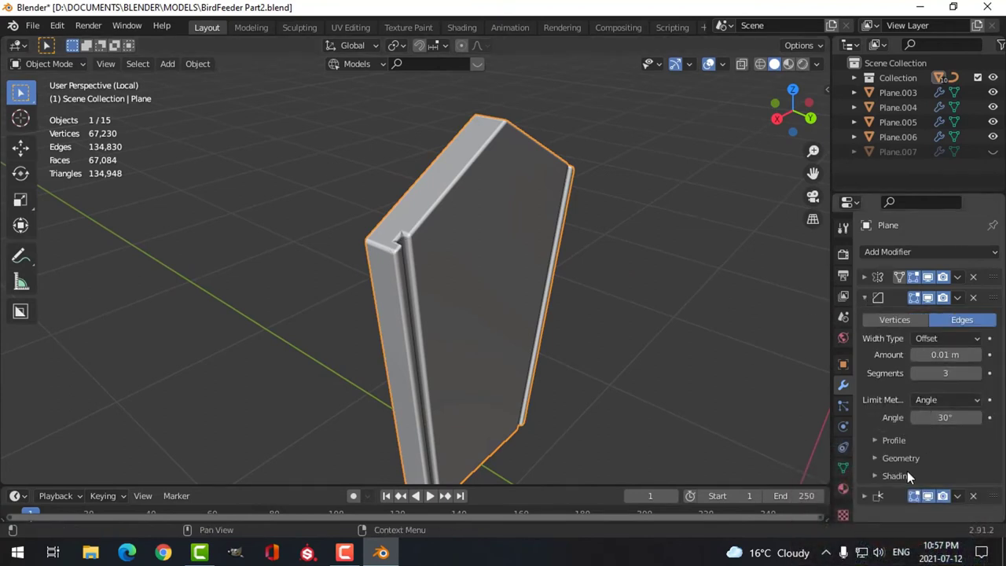
pyautogui.click(877, 460)
pyautogui.scroll(-3, 915, 472)
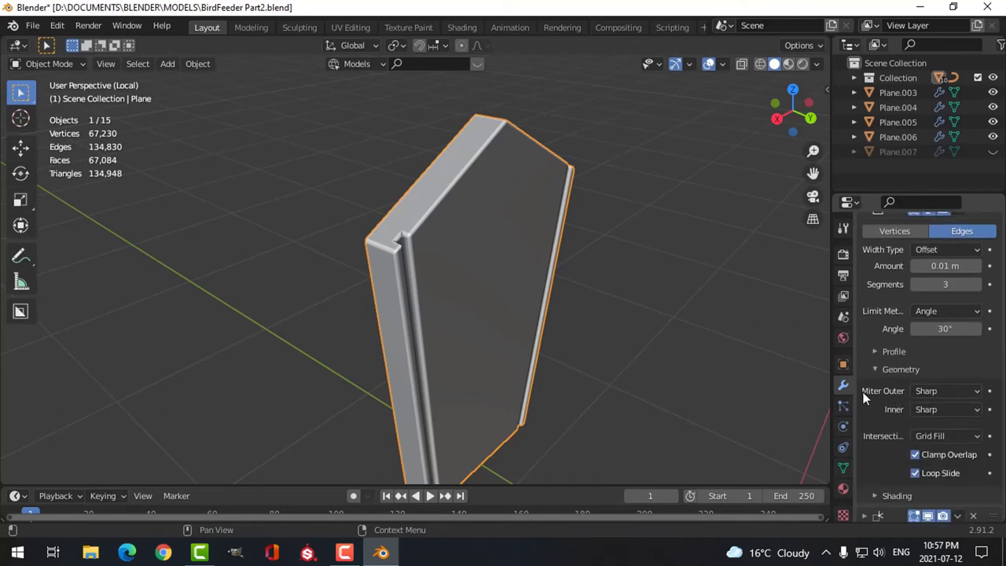
pyautogui.click(929, 391)
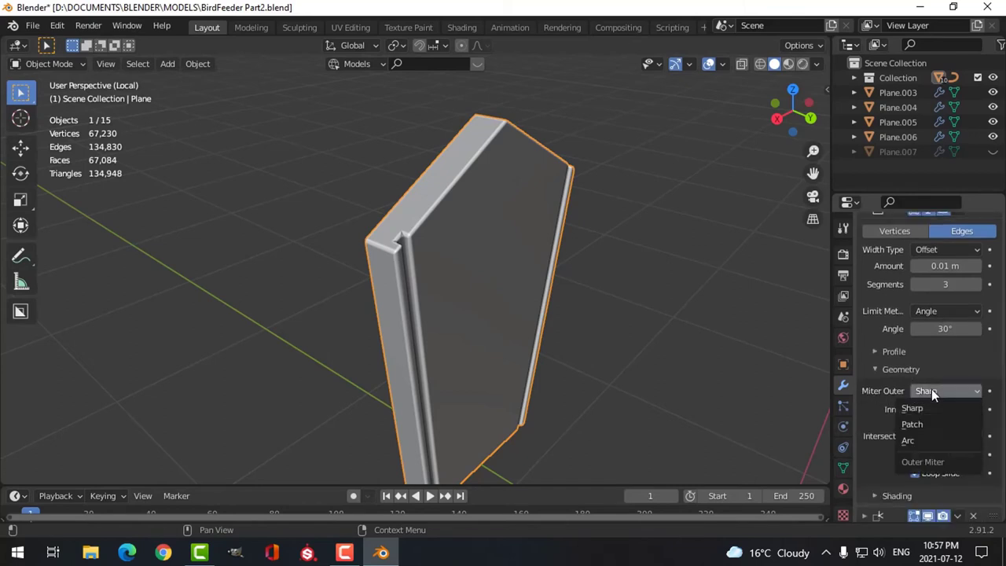
pyautogui.click(908, 439)
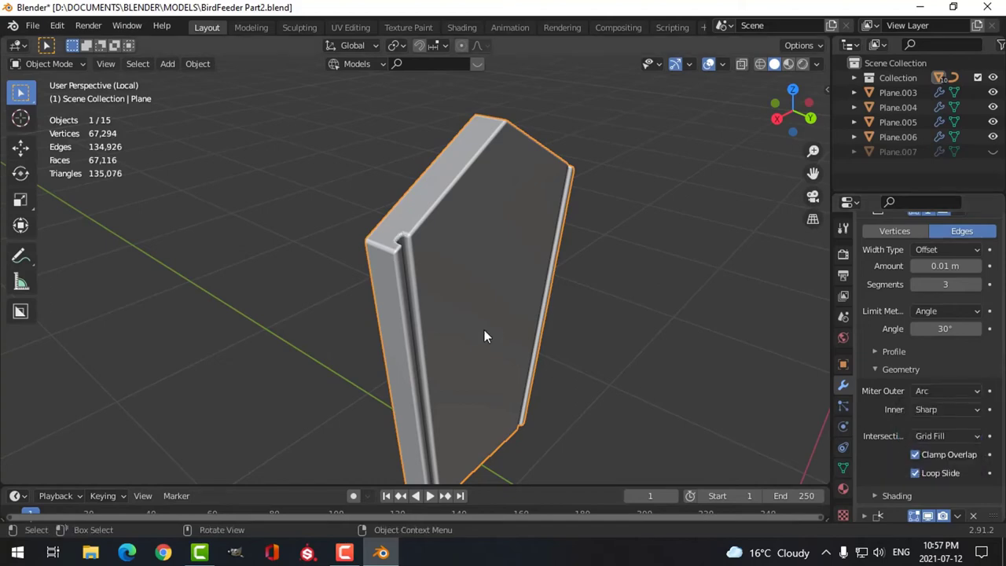
pyautogui.scroll(2, 482, 330)
pyautogui.scroll(-3, 482, 329)
pyautogui.moveTo(620, 320); pyautogui.dragTo(517, 316, button='middle')
pyautogui.scroll(-2, 486, 341)
pyautogui.click(611, 321)
pyautogui.moveTo(610, 321); pyautogui.dragTo(590, 293, button='middle')
# - Exit local view, unhide the slanted strips and deselect everything
pyautogui.press('KP_Divide')
pyautogui.hotkey('alt', 'h')
pyautogui.hotkey('alt', 'a')
pyautogui.moveTo(592, 203); pyautogui.dragTo(407, 297, button='middle')
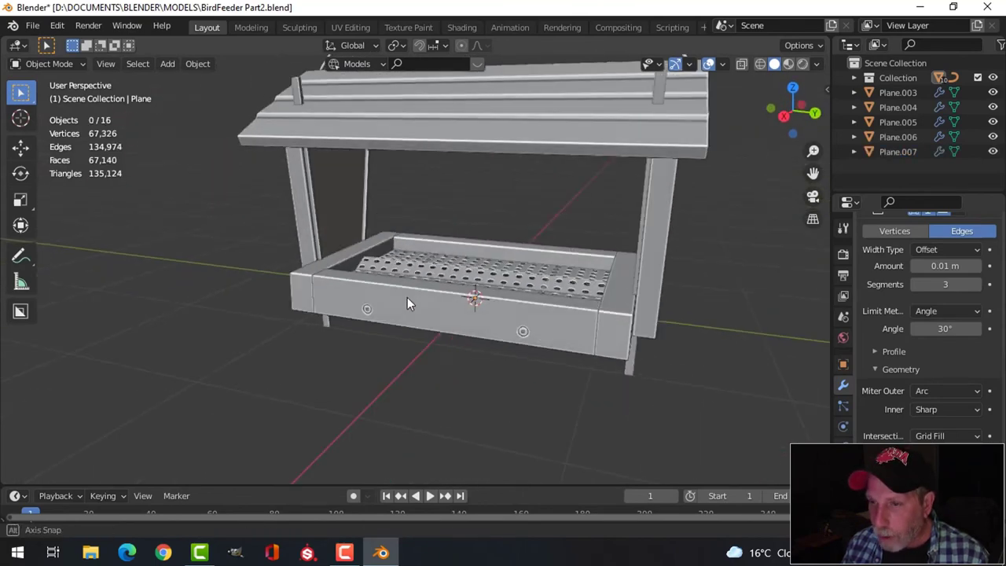
pyautogui.scroll(5, 405, 289)
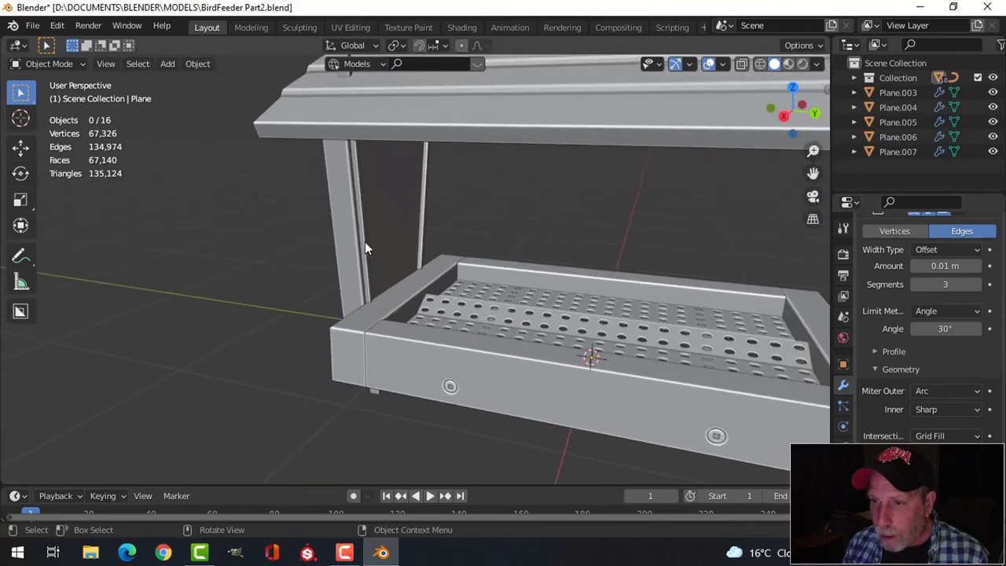
# - Enter Edit Mode on the slanted strip and select a single face of it in face selection mode
pyautogui.click(365, 242)
pyautogui.press('Tab')
pyautogui.scroll(4, 409, 291)
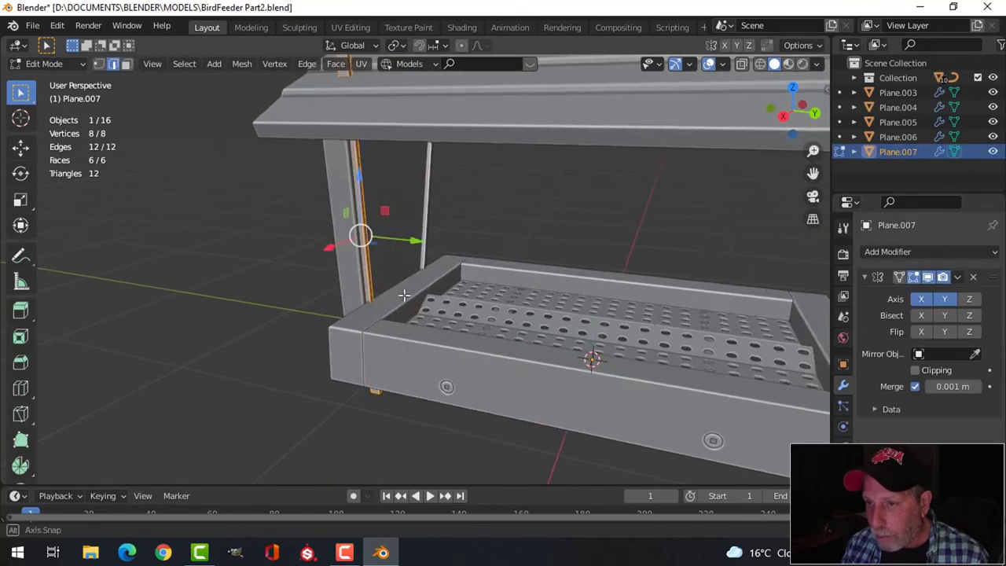
pyautogui.hotkey('alt', 'a')
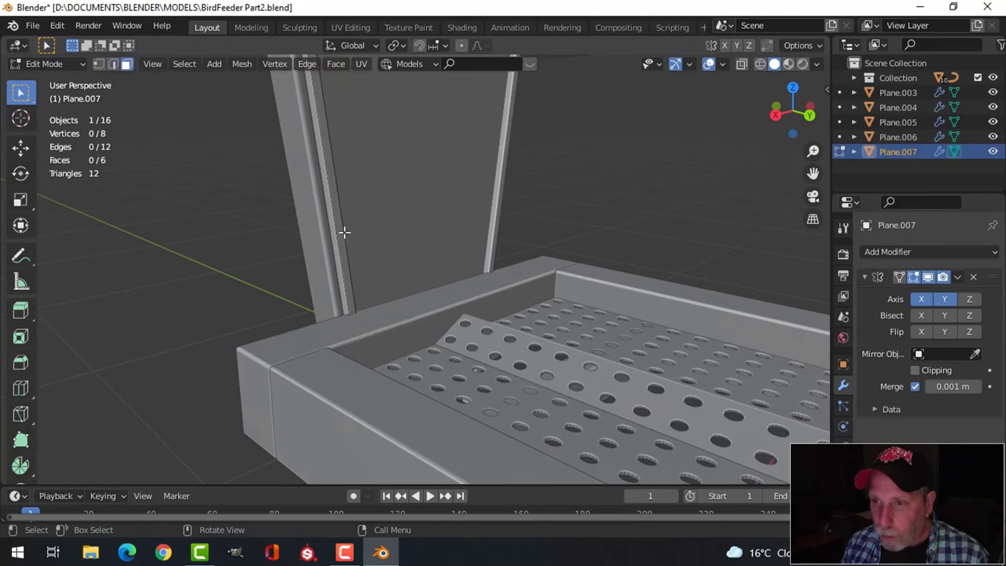
pyautogui.press('a')
pyautogui.moveTo(406, 242); pyautogui.dragTo(396, 285, button='middle')
pyautogui.moveTo(356, 229); pyautogui.dragTo(276, 242, button='middle')
pyautogui.hotkey('alt', 'a')
pyautogui.click(320, 223)
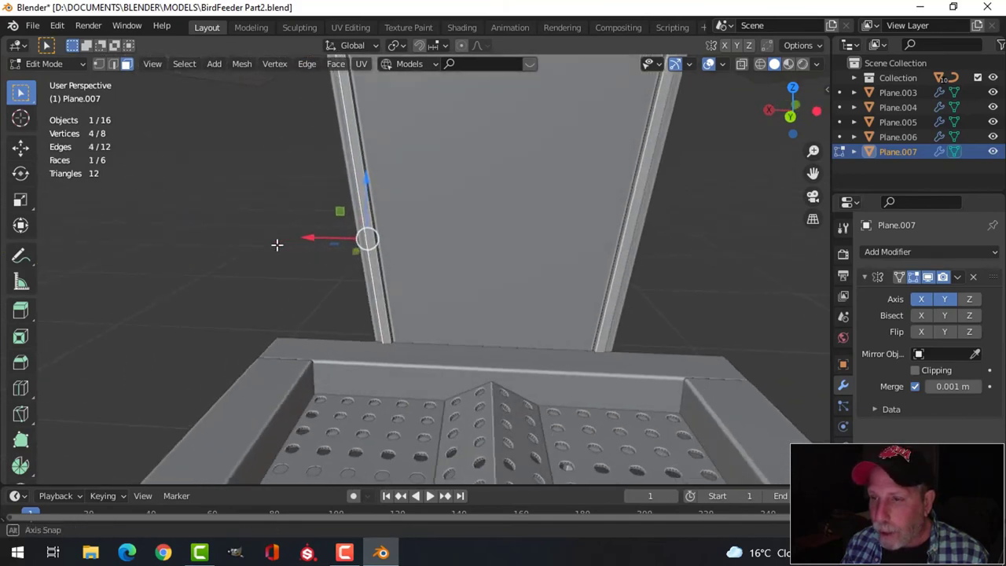
# - Select the strip's long outward-facing side face and set the transform orientation to Normal
pyautogui.keyDown('shift'); pyautogui.moveTo(340, 255); pyautogui.dragTo(455, 286, button='middle'); pyautogui.keyUp('shift')
pyautogui.scroll(4, 474, 312)
pyautogui.hotkey('alt', 'a')
pyautogui.click(415, 278)
pyautogui.press('g')
pyautogui.press('x')
pyautogui.click(461, 284)
pyautogui.moveTo(546, 306); pyautogui.dragTo(557, 251, button='middle')
pyautogui.click(355, 46)
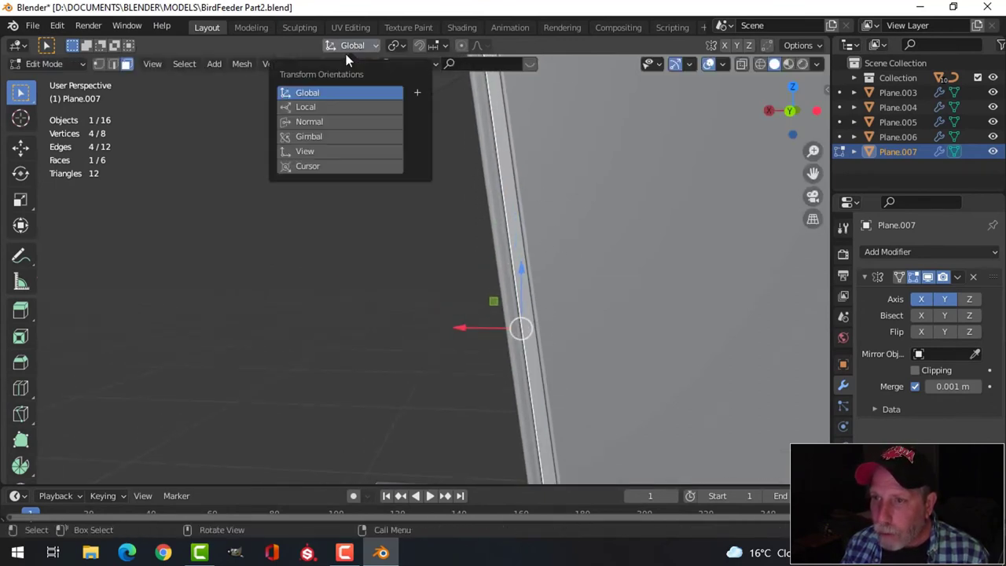
pyautogui.click(319, 119)
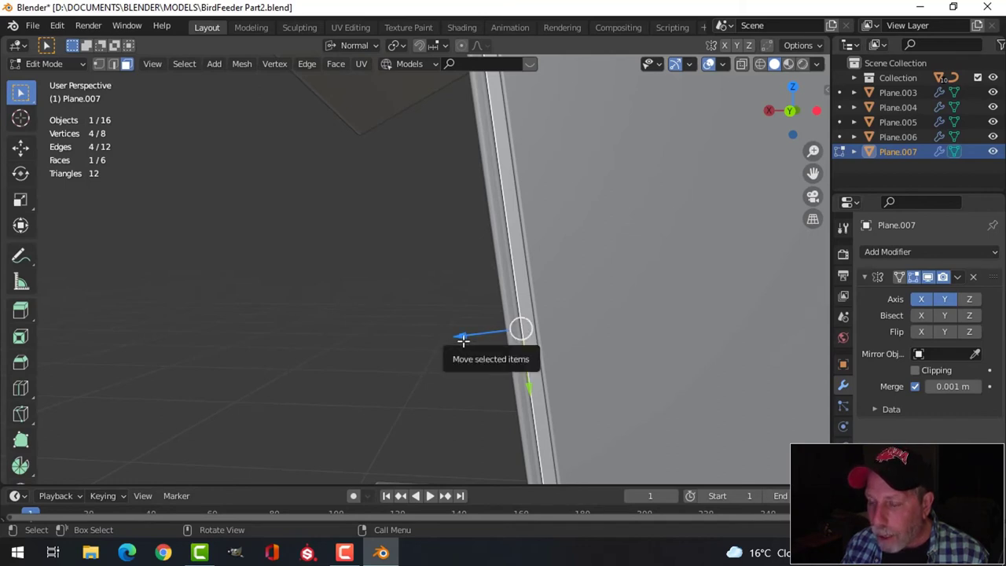
# - Nudge the strip's outward-facing side face slightly along its normal to leave clearance in the groove, then deselect it
pyautogui.scroll(3, 487, 356)
pyautogui.keyDown('shift'); pyautogui.moveTo(564, 358); pyautogui.dragTo(470, 340, button='middle'); pyautogui.keyUp('shift')
pyautogui.scroll(2, 493, 358)
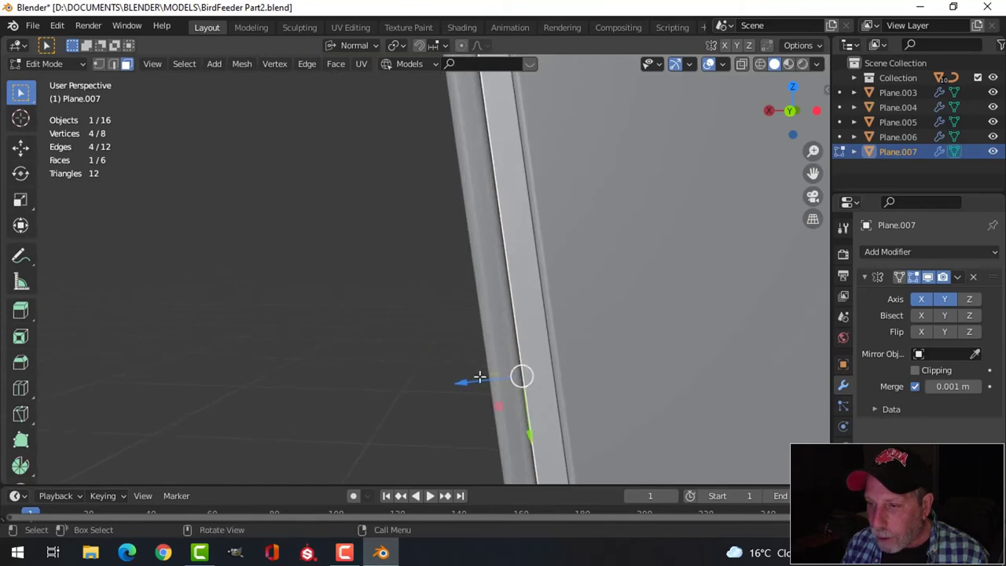
pyautogui.moveTo(465, 381); pyautogui.dragTo(468, 378)
pyautogui.moveTo(616, 365); pyautogui.dragTo(576, 349, button='middle')
pyautogui.moveTo(569, 331); pyautogui.dragTo(566, 333)
pyautogui.press('Right')
pyautogui.press('Right')
pyautogui.hotkey('alt', 'a')
pyautogui.scroll(-3, 555, 380)
pyautogui.moveTo(555, 380); pyautogui.dragTo(466, 283, button='middle')
pyautogui.scroll(-2, 599, 359)
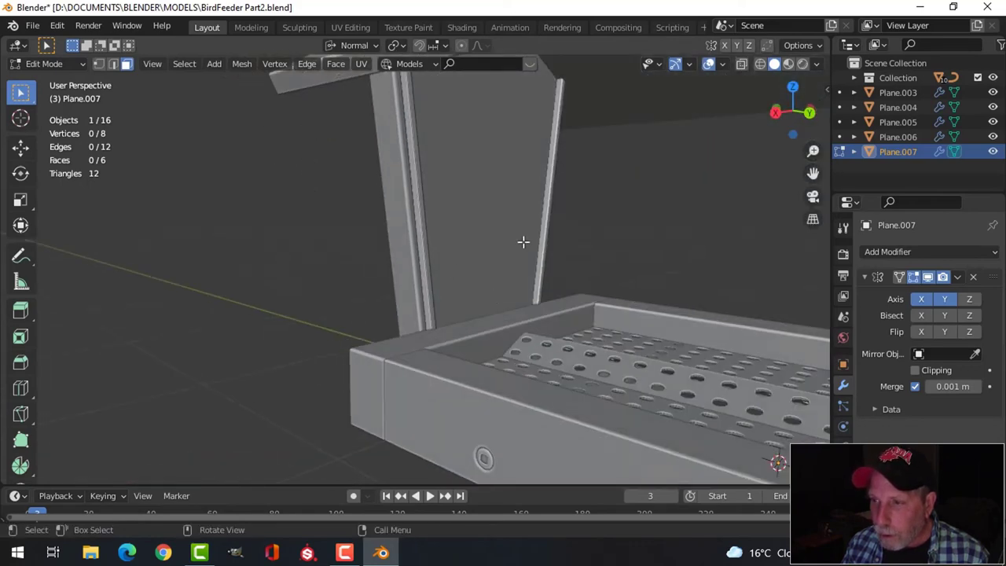
# - Select the strip face that points toward the feeder's centre and extend it about 1.02 m along its normal
pyautogui.click(429, 240)
pyautogui.moveTo(429, 241); pyautogui.dragTo(460, 263, button='middle')
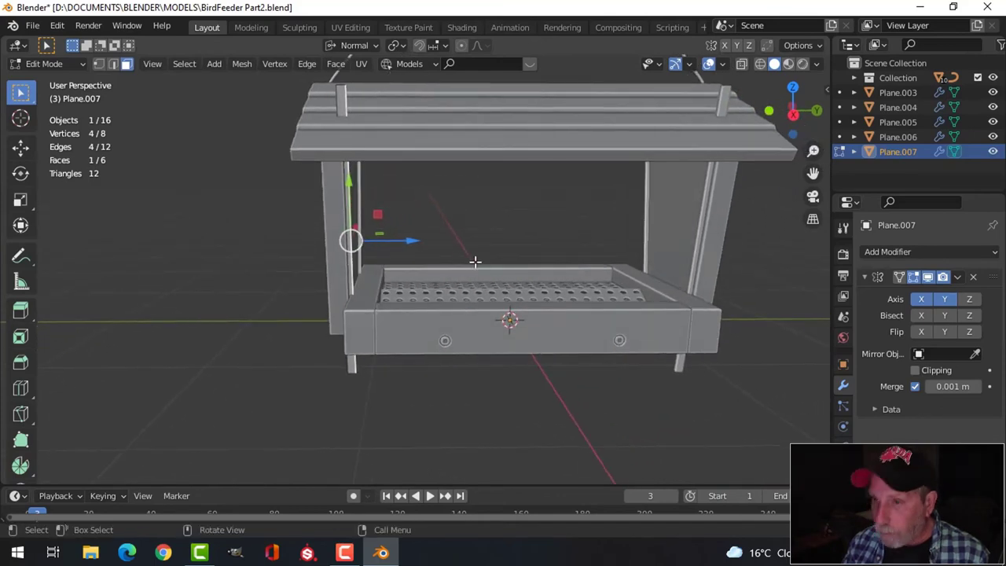
pyautogui.press('KP_3')
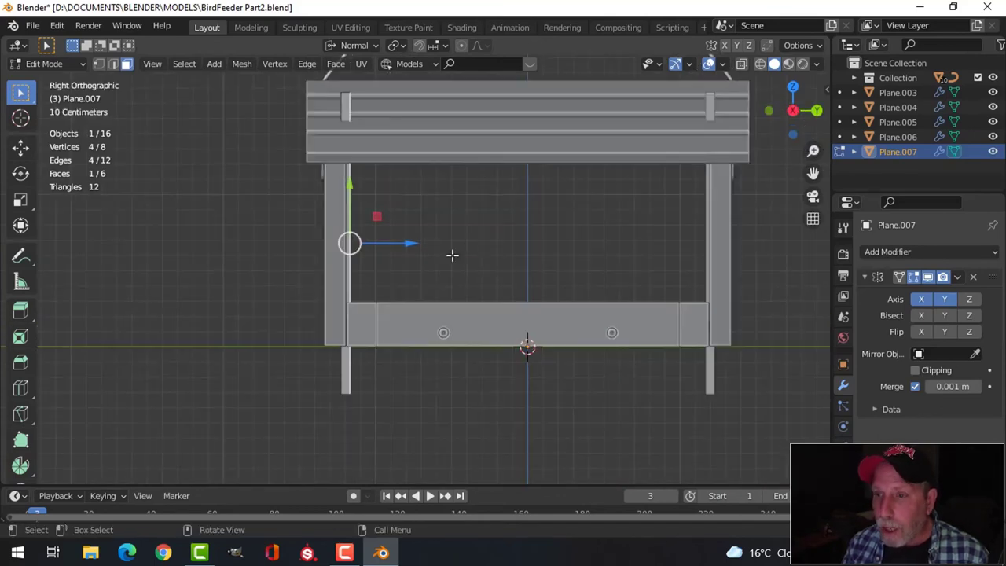
pyautogui.moveTo(408, 244); pyautogui.dragTo(582, 270)
pyautogui.moveTo(582, 270); pyautogui.dragTo(700, 304, button='middle')
pyautogui.scroll(3, 529, 280)
pyautogui.scroll(-5, 528, 281)
pyautogui.scroll(3, 521, 298)
pyautogui.moveTo(577, 292); pyautogui.dragTo(519, 294, button='middle')
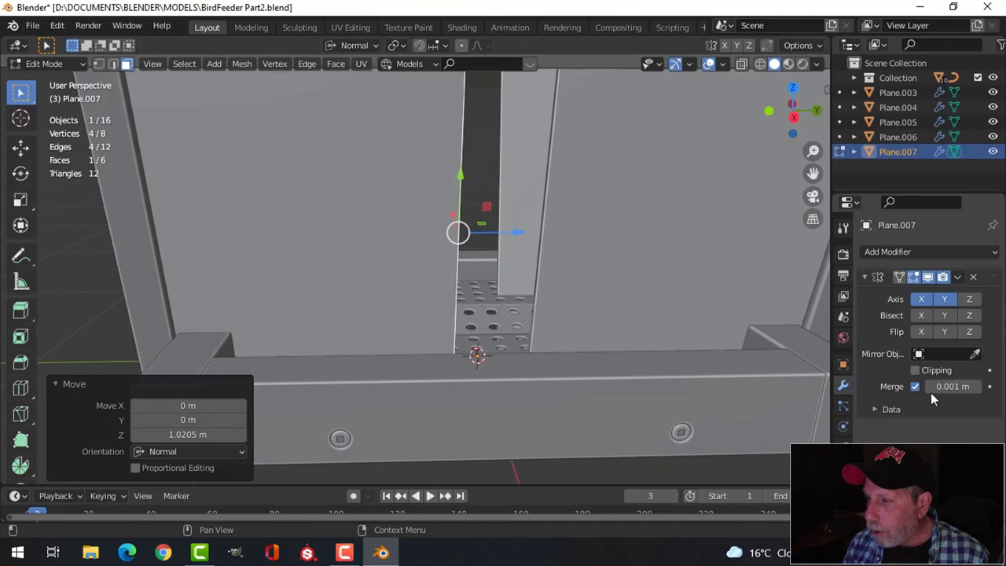
# - Enable Clipping on the Mirror modifier, extend the face to the centre line and delete it, then leave Edit Mode
pyautogui.click(916, 371)
pyautogui.moveTo(514, 232); pyautogui.dragTo(671, 253)
pyautogui.press('x')
pyautogui.click(670, 259)
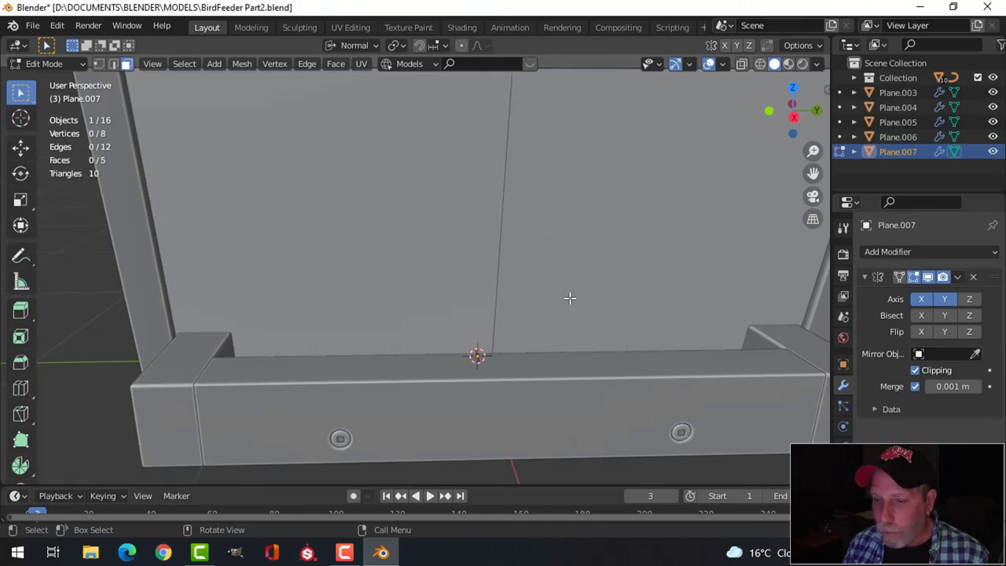
pyautogui.press('Tab')
pyautogui.scroll(-8, 573, 292)
pyautogui.moveTo(629, 285); pyautogui.dragTo(539, 252, button='middle')
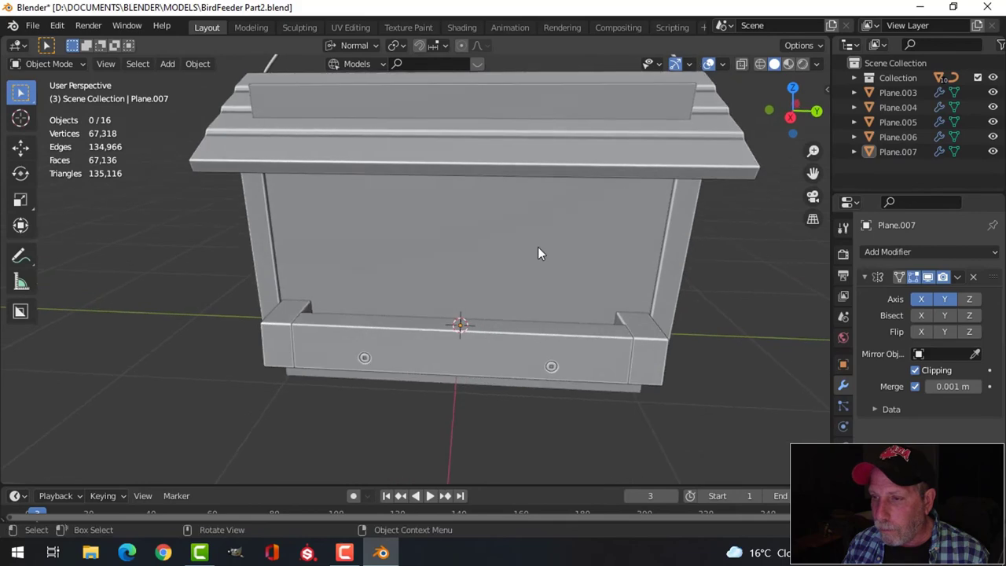
# - Lower the side panel's top end face about 0.27 m along its normal, down to the roof's underside in front wireframe view
pyautogui.click(542, 343)
pyautogui.moveTo(543, 344); pyautogui.dragTo(569, 324, button='middle')
pyautogui.press('Tab')
pyautogui.moveTo(478, 238); pyautogui.dragTo(586, 315, button='middle')
pyautogui.scroll(4, 527, 250)
pyautogui.keyDown('shift'); pyautogui.moveTo(528, 249); pyautogui.dragTo(509, 324, button='middle'); pyautogui.keyUp('shift')
pyautogui.moveTo(582, 268)
pyautogui.mouseDown(button='middle')
pyautogui.moveTo(555, 276)
pyautogui.moveTo(585, 274)
pyautogui.moveTo(577, 266)
pyautogui.mouseUp(button='middle')
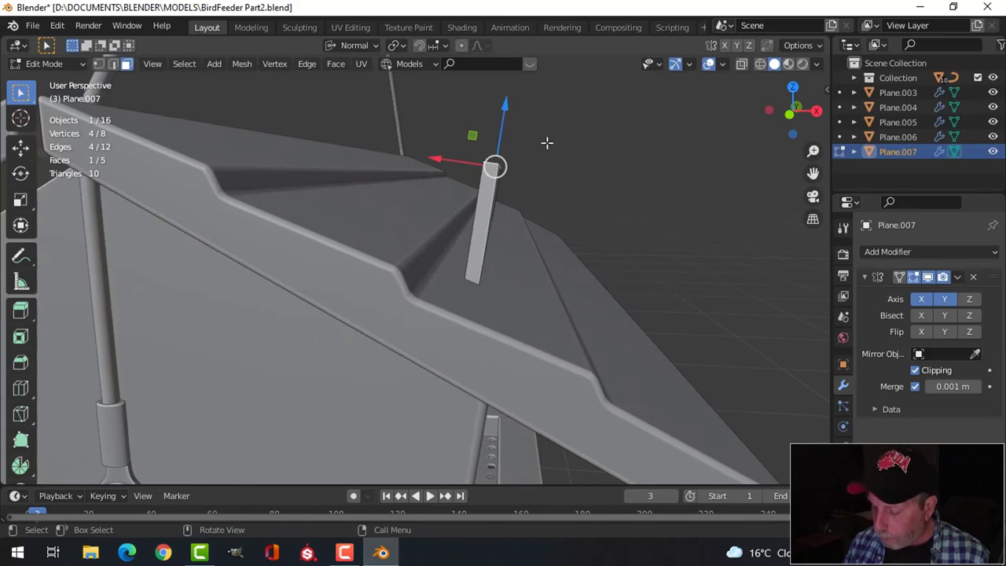
pyautogui.press('KP_1')
pyautogui.press('z')
pyautogui.click(464, 231)
pyautogui.scroll(3, 542, 244)
pyautogui.scroll(-2, 533, 250)
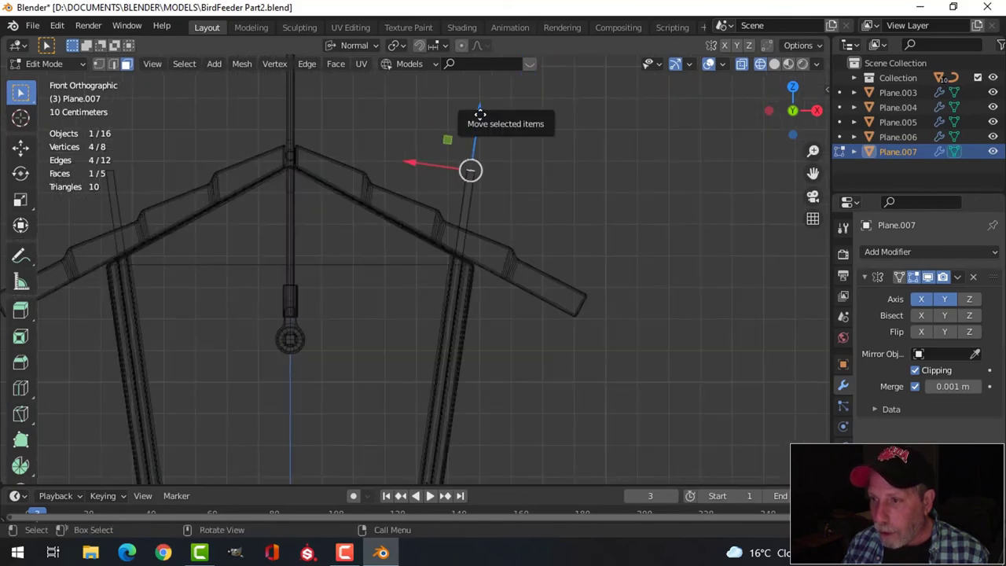
pyautogui.moveTo(480, 110); pyautogui.dragTo(480, 136)
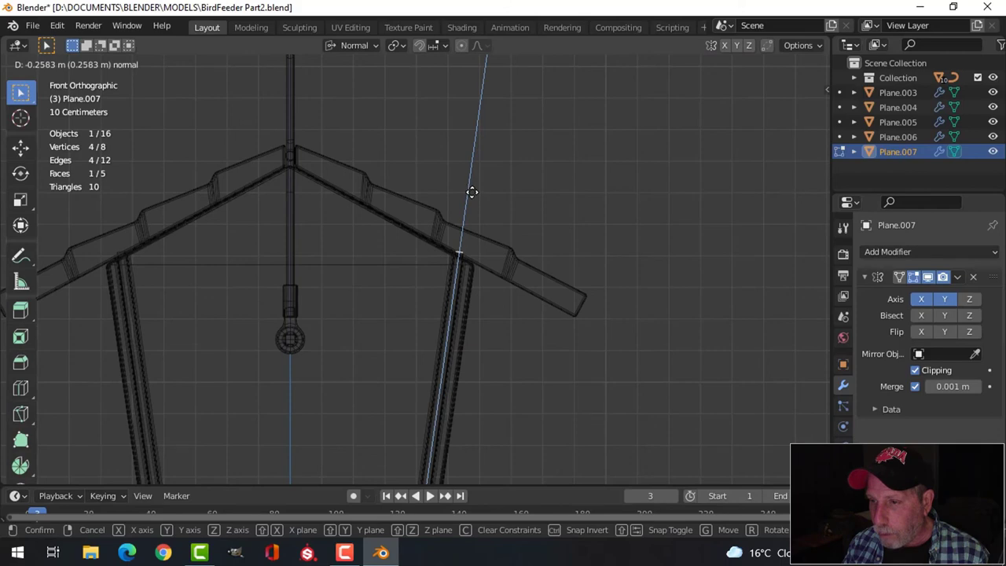
pyautogui.moveTo(471, 192); pyautogui.dragTo(474, 198)
# - Rotate the panel's top face to match the roof slope, nudge it down against the roof's underside, and deselect it
pyautogui.scroll(5, 495, 228)
pyautogui.scroll(4, 538, 214)
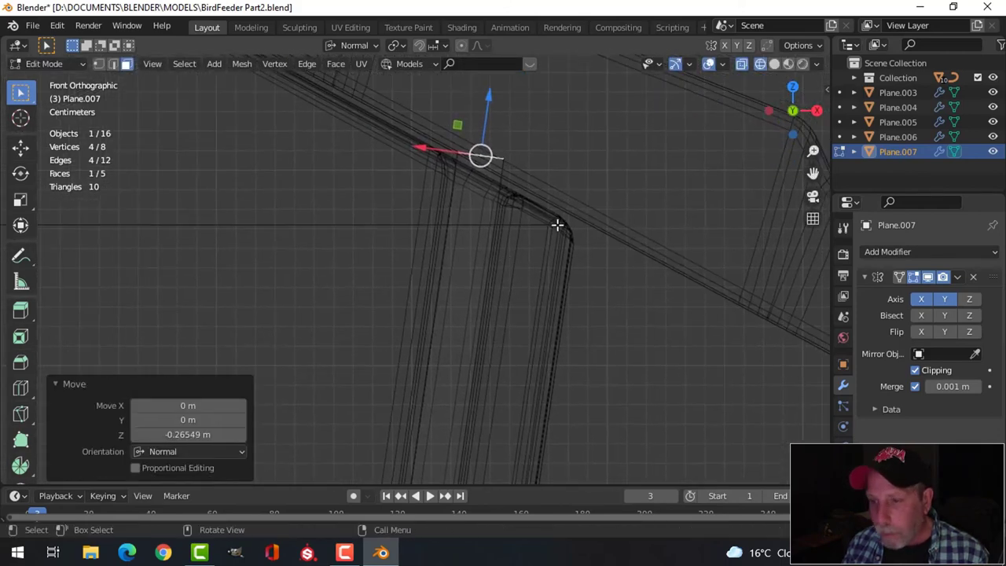
pyautogui.moveTo(489, 100); pyautogui.dragTo(501, 121)
pyautogui.press('r')
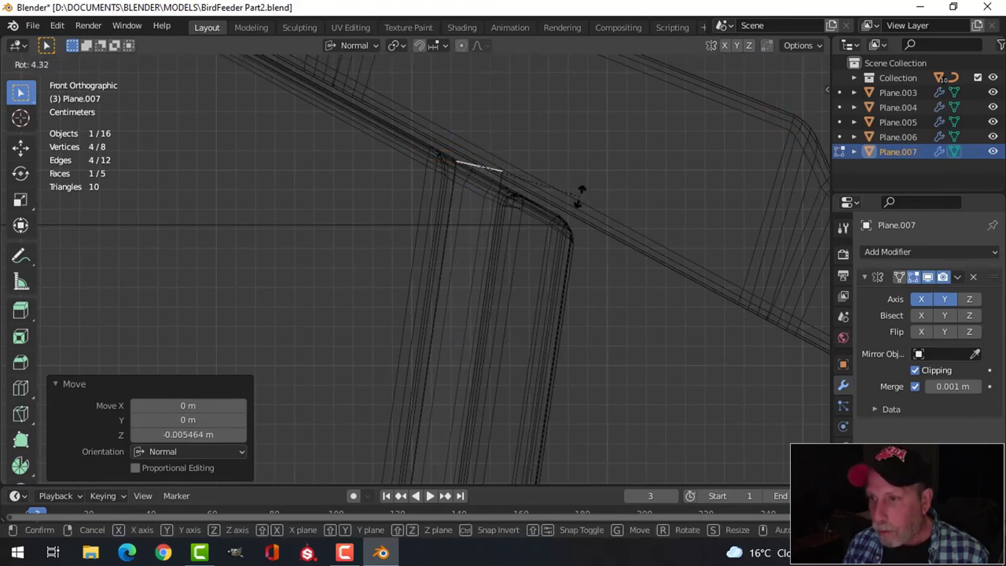
pyautogui.click(563, 214)
pyautogui.moveTo(504, 118); pyautogui.dragTo(507, 119)
pyautogui.scroll(-2, 570, 220)
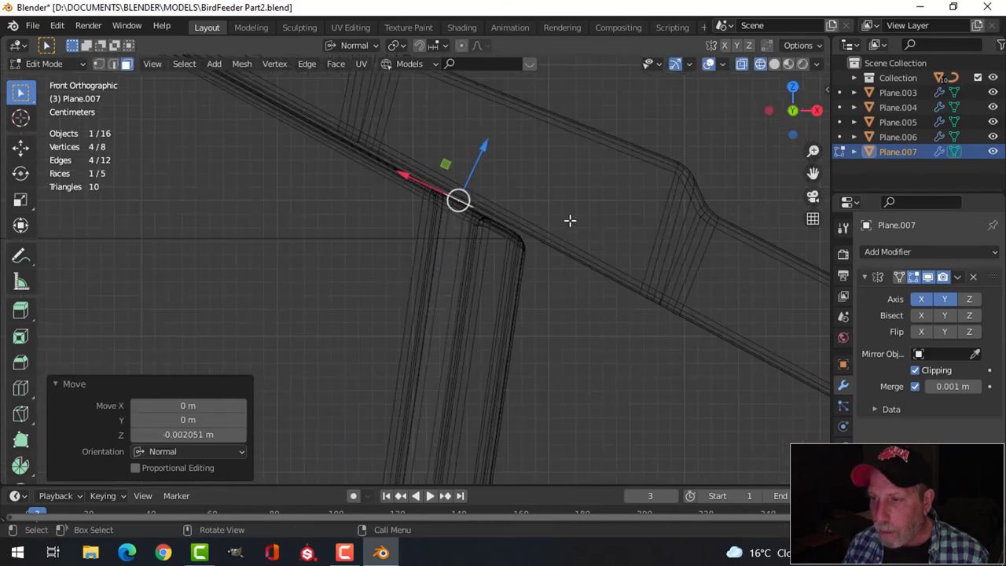
pyautogui.hotkey('alt', 'a')
# - Select the panel's bottom face and raise it about 0.62 m along its normal, just above the tray
pyautogui.scroll(-4, 524, 290)
pyautogui.keyDown('shift'); pyautogui.moveTo(538, 228); pyautogui.dragTo(548, 2, button='middle'); pyautogui.keyUp('shift')
pyautogui.scroll(-9, 487, 362)
pyautogui.keyDown('shift'); pyautogui.moveTo(479, 317); pyautogui.dragTo(489, 179, button='middle'); pyautogui.keyUp('shift')
pyautogui.scroll(1, 467, 291)
pyautogui.scroll(1, 456, 299)
pyautogui.moveTo(449, 306); pyautogui.dragTo(449, 263, button='middle')
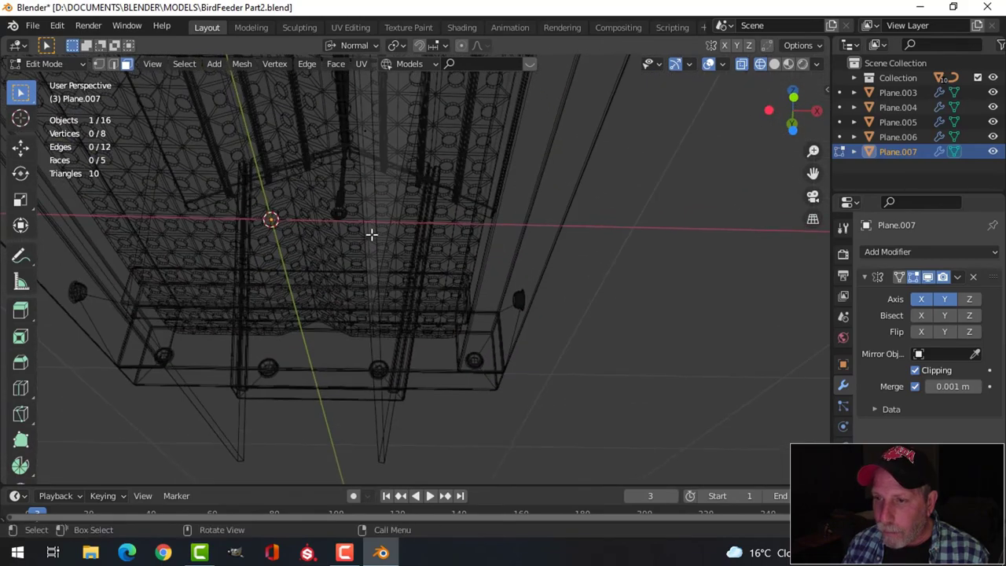
pyautogui.click(371, 172)
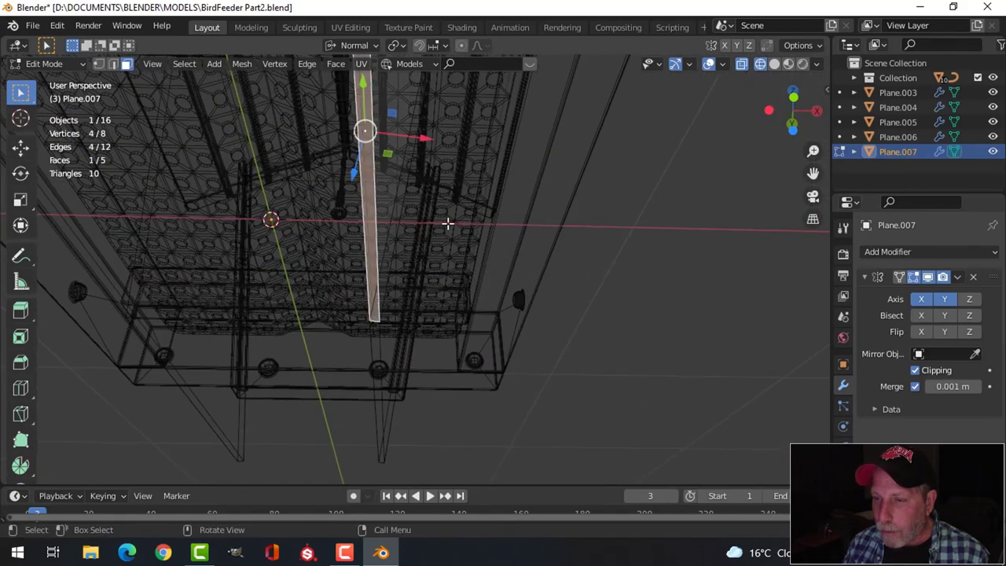
pyautogui.moveTo(448, 224); pyautogui.dragTo(517, 218, button='middle')
pyautogui.press('KP_1')
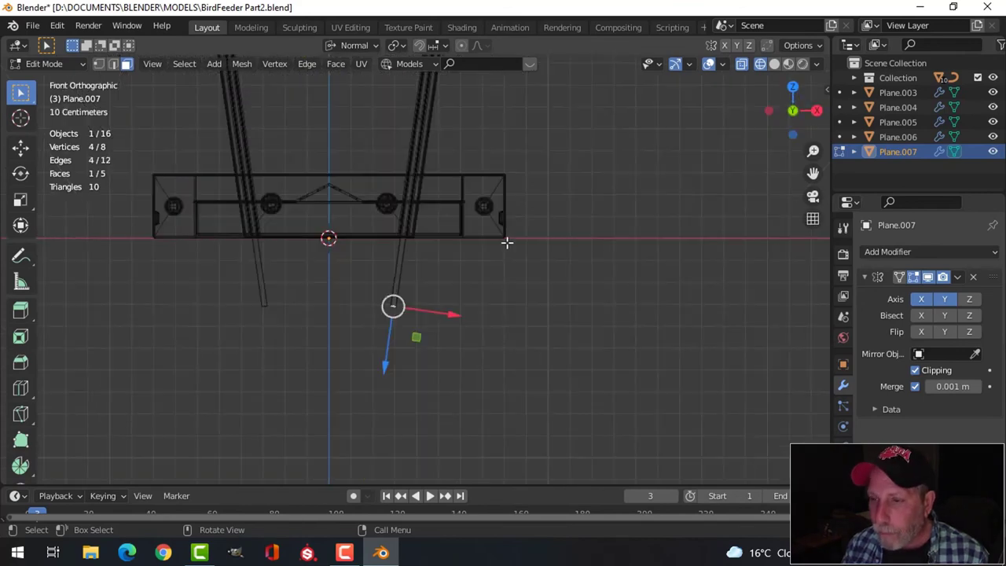
pyautogui.scroll(2, 495, 242)
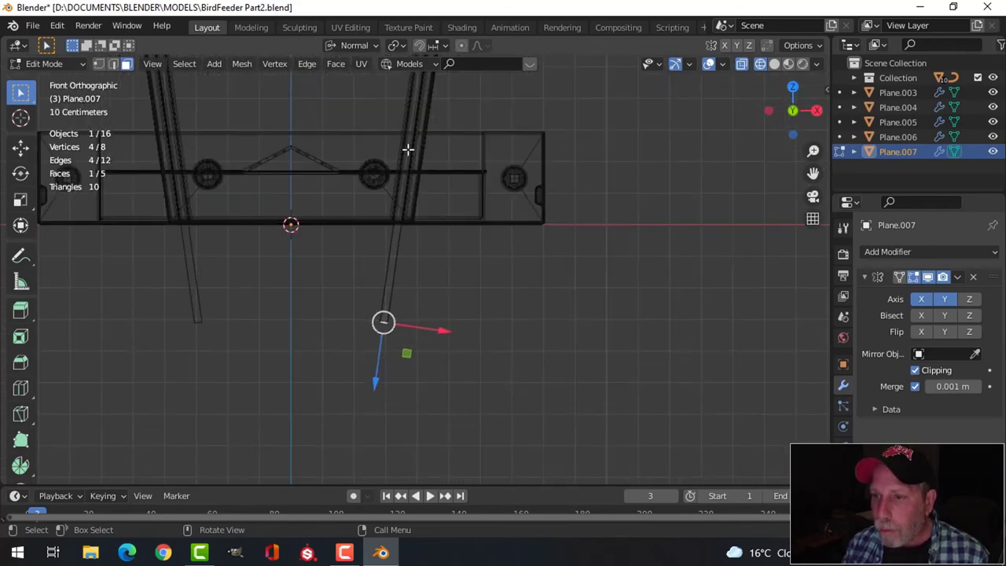
pyautogui.moveTo(377, 382); pyautogui.dragTo(392, 293)
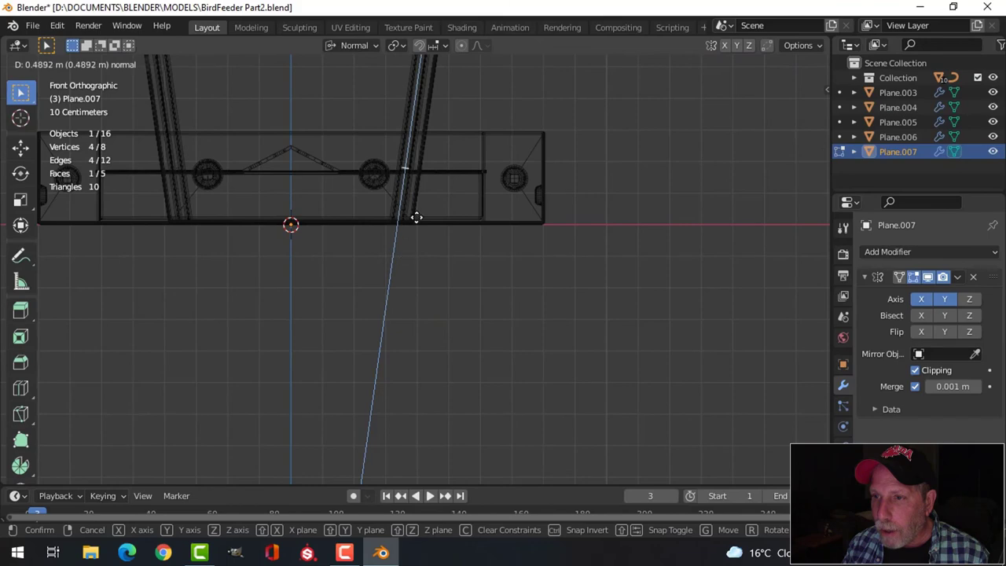
pyautogui.moveTo(424, 187); pyautogui.dragTo(454, 177)
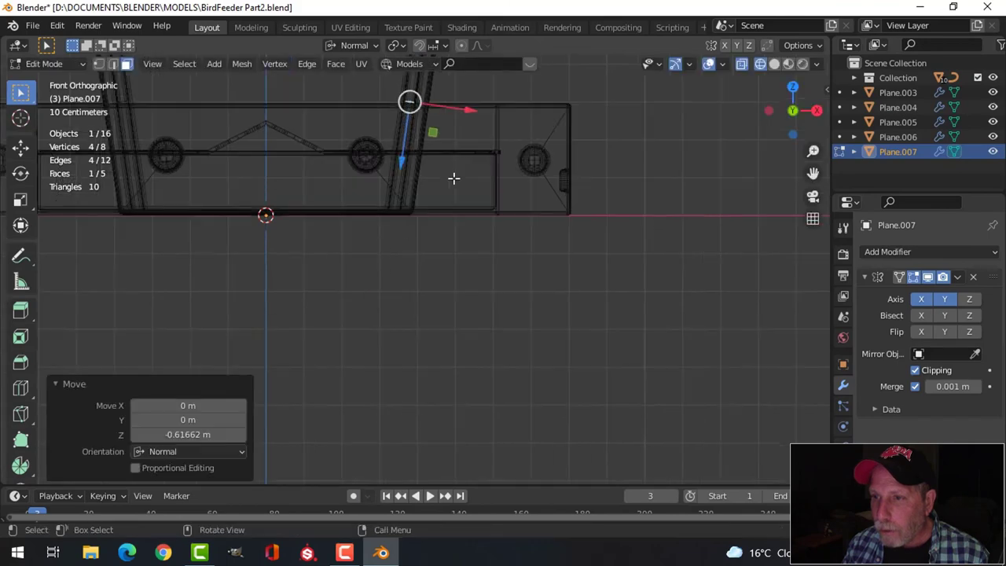
# - Rotate the panel's bottom face -5.26° towards level and nudge it down to the tray's upper edge
pyautogui.scroll(6, 454, 178)
pyautogui.scroll(2, 435, 402)
pyautogui.keyDown('shift'); pyautogui.moveTo(491, 297); pyautogui.dragTo(482, 373, button='middle'); pyautogui.keyUp('shift')
pyautogui.press('r')
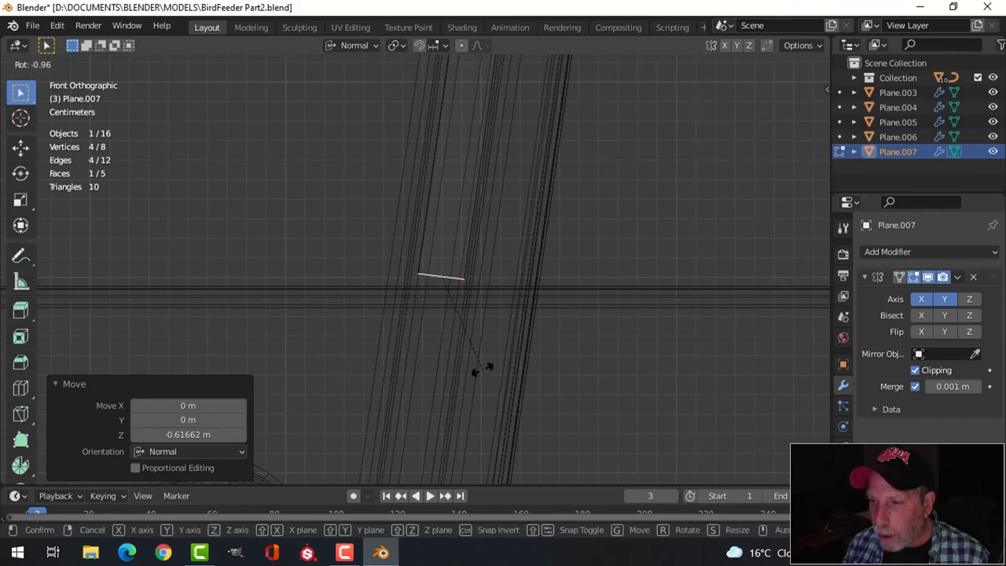
pyautogui.click(481, 350)
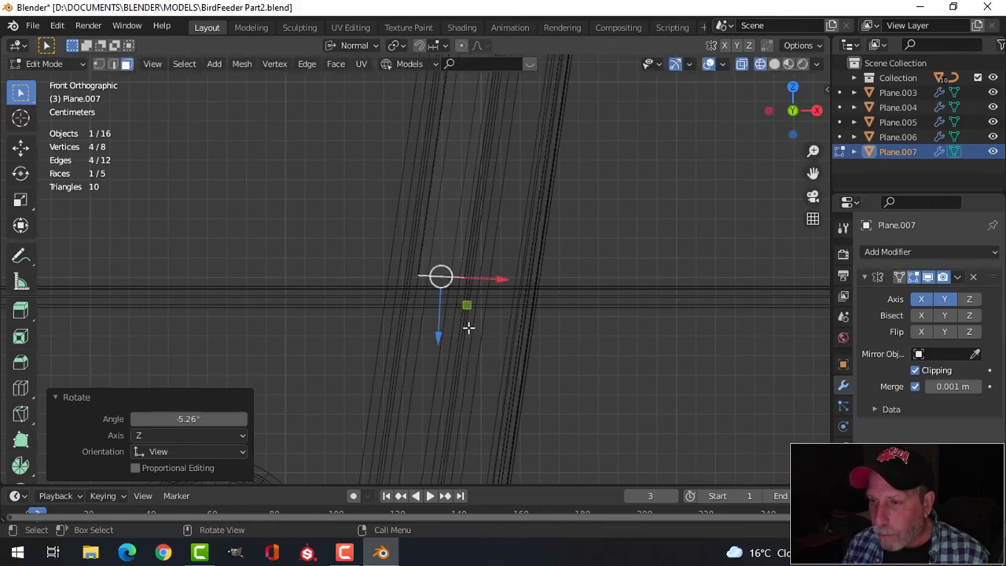
pyautogui.press('e')
pyautogui.click(438, 352)
pyautogui.press('e')
pyautogui.click(555, 305)
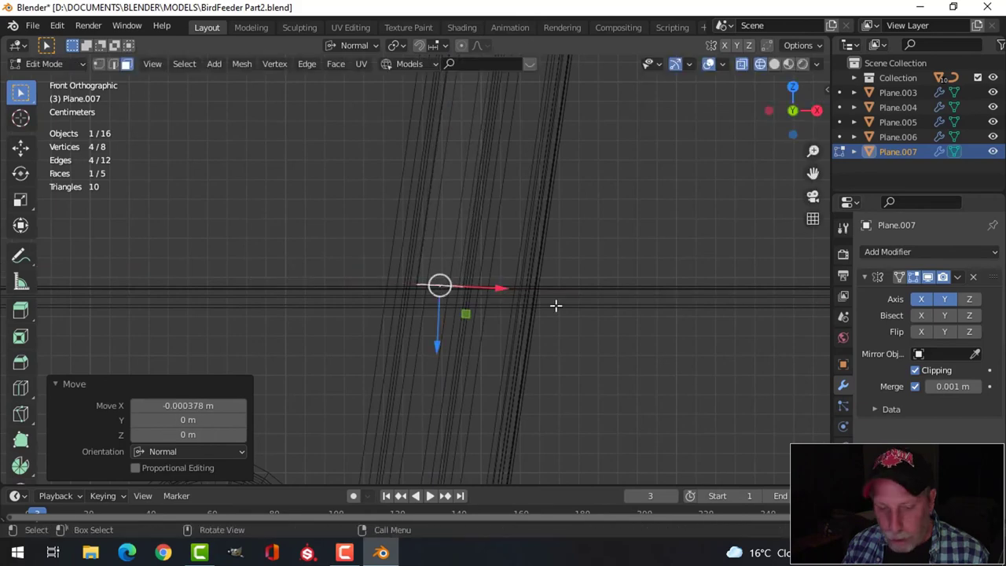
# - Return to solid shading, leave Edit Mode and deselect the trimmed side panels
pyautogui.press('z')
pyautogui.click(644, 306)
pyautogui.scroll(-4, 525, 325)
pyautogui.click(581, 315)
pyautogui.moveTo(581, 315); pyautogui.dragTo(602, 330, button='middle')
pyautogui.press('Tab')
pyautogui.scroll(-2, 516, 333)
pyautogui.hotkey('alt', 'a')
pyautogui.scroll(-2, 517, 338)
pyautogui.scroll(-5, 702, 278)
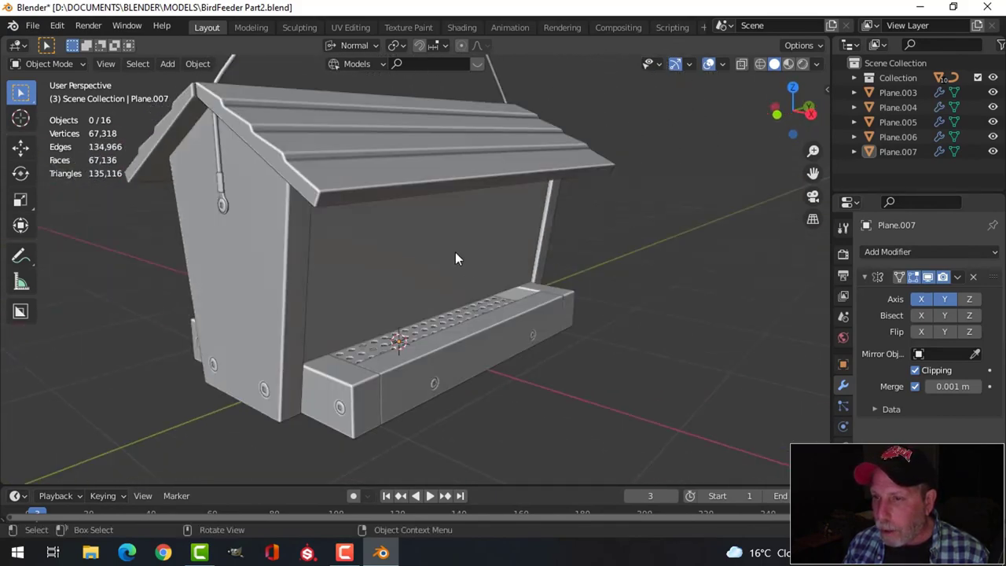
# - Apply the Mirror modifier on the side panels and deselect them
pyautogui.click(456, 252)
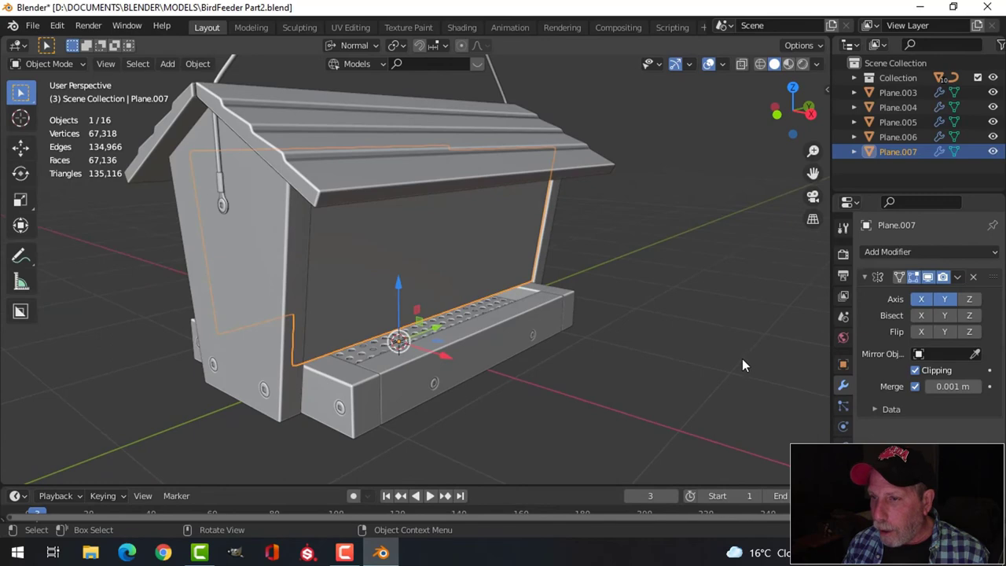
pyautogui.click(959, 278)
pyautogui.click(916, 294)
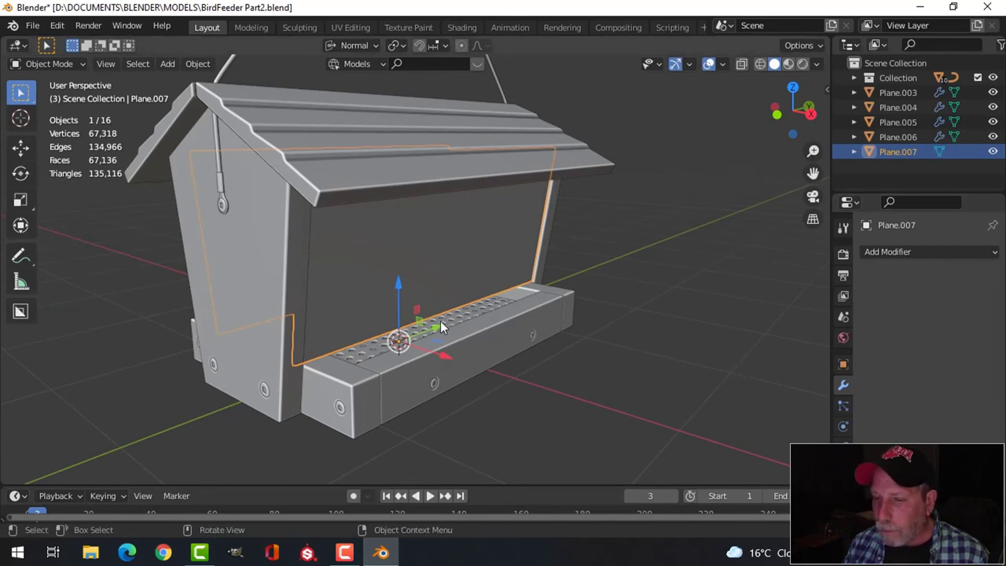
pyautogui.hotkey('alt', 'a')
pyautogui.moveTo(470, 355); pyautogui.dragTo(303, 354, button='middle')
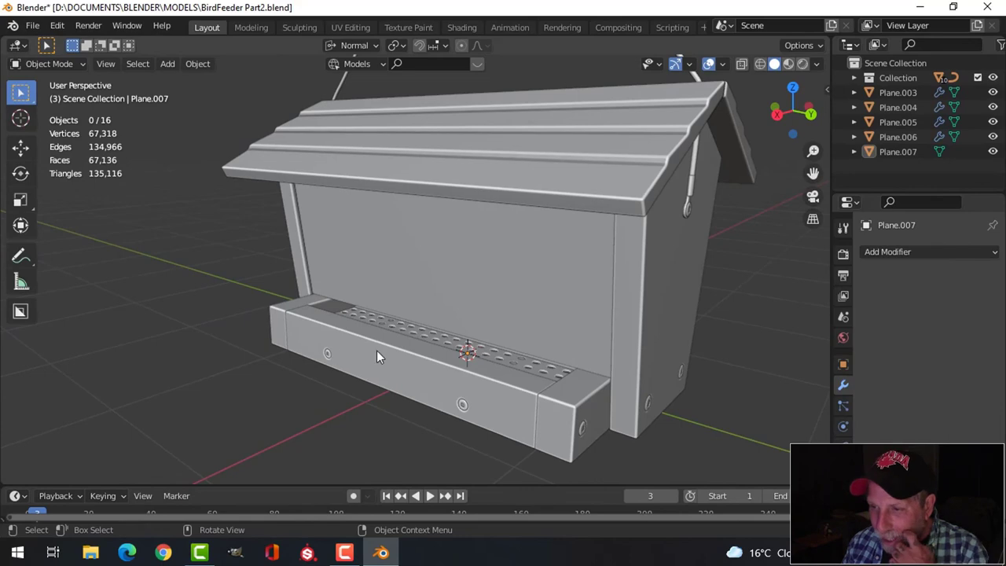
# - Select the side panels again and add a Bevel modifier
pyautogui.scroll(5, 381, 351)
pyautogui.moveTo(384, 348); pyautogui.dragTo(387, 293, button='middle')
pyautogui.click(387, 295)
pyautogui.scroll(-4, 387, 353)
pyautogui.moveTo(387, 353); pyautogui.dragTo(613, 391, button='middle')
pyautogui.moveTo(672, 335); pyautogui.dragTo(510, 321, button='middle')
pyautogui.moveTo(577, 330); pyautogui.dragTo(460, 338, button='middle')
pyautogui.click(904, 256)
pyautogui.click(716, 305)
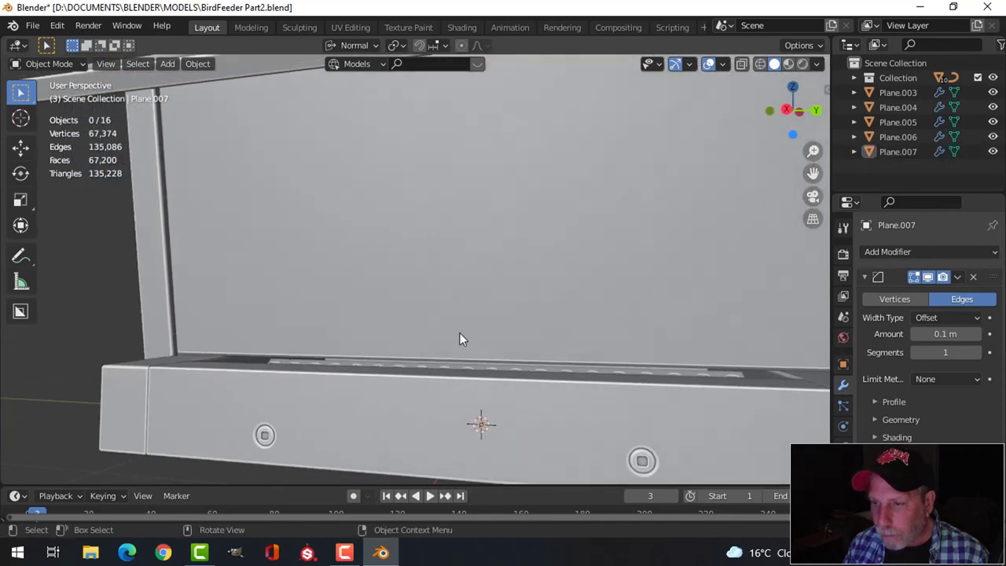
# - Set the panels' bevel to 3 segments with an amount of 0.01 m, then deselect them
pyautogui.click(975, 353)
pyautogui.click(975, 352)
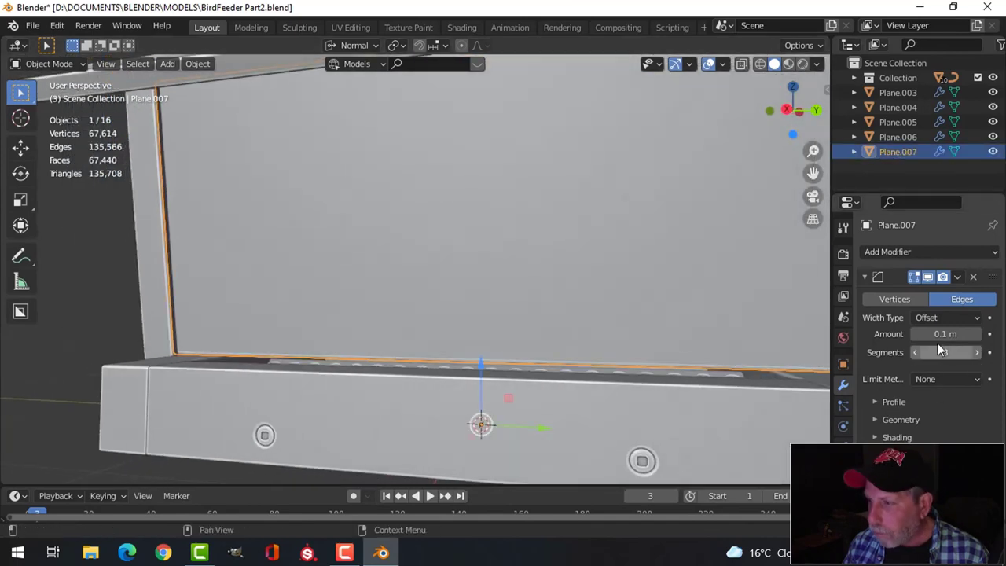
pyautogui.click(946, 334)
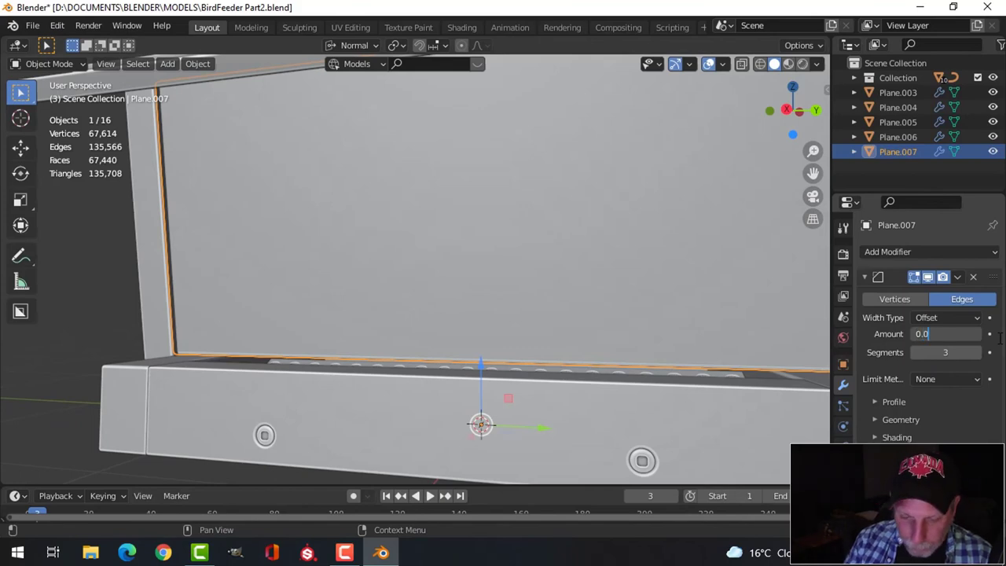
pyautogui.scroll(-4, 547, 310)
pyautogui.hotkey('alt', 'a')
pyautogui.moveTo(528, 298); pyautogui.dragTo(607, 313, button='middle')
pyautogui.scroll(-2, 610, 306)
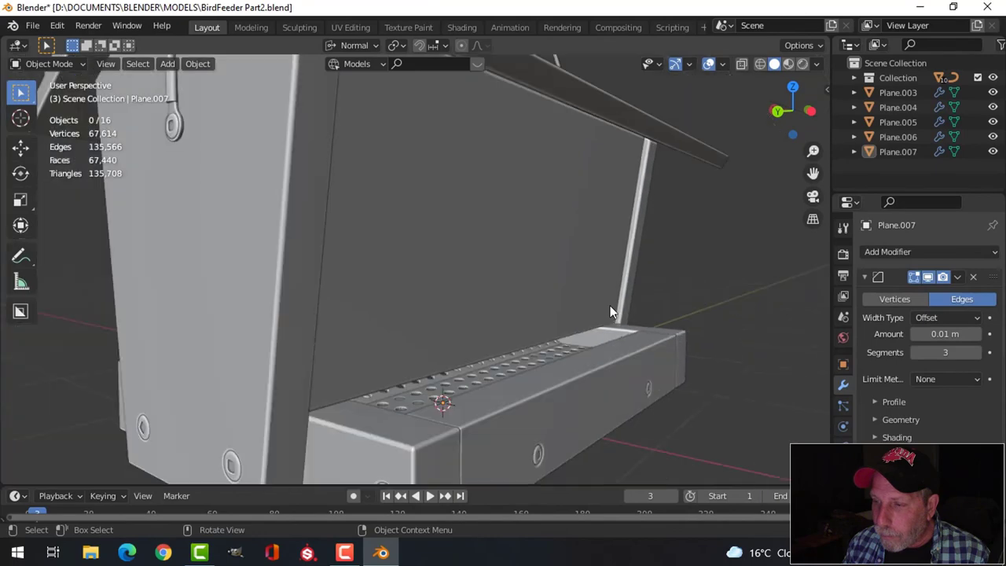
# - Select the centre edge loops of both side panels in Edit Mode and dissolve them
pyautogui.click(540, 290)
pyautogui.press('Tab')
pyautogui.moveTo(560, 288)
pyautogui.mouseDown(button='middle')
pyautogui.moveTo(593, 291)
pyautogui.moveTo(370, 291)
pyautogui.moveTo(575, 276)
pyautogui.mouseUp(button='middle')
pyautogui.keyDown('alt'); pyautogui.click(517, 238); pyautogui.keyUp('alt')
pyautogui.scroll(-5, 568, 286)
pyautogui.scroll(1, 434, 253)
pyautogui.keyDown('alt'); pyautogui.keyDown('shift'); pyautogui.click(434, 253); pyautogui.keyUp('shift'); pyautogui.keyUp('alt')
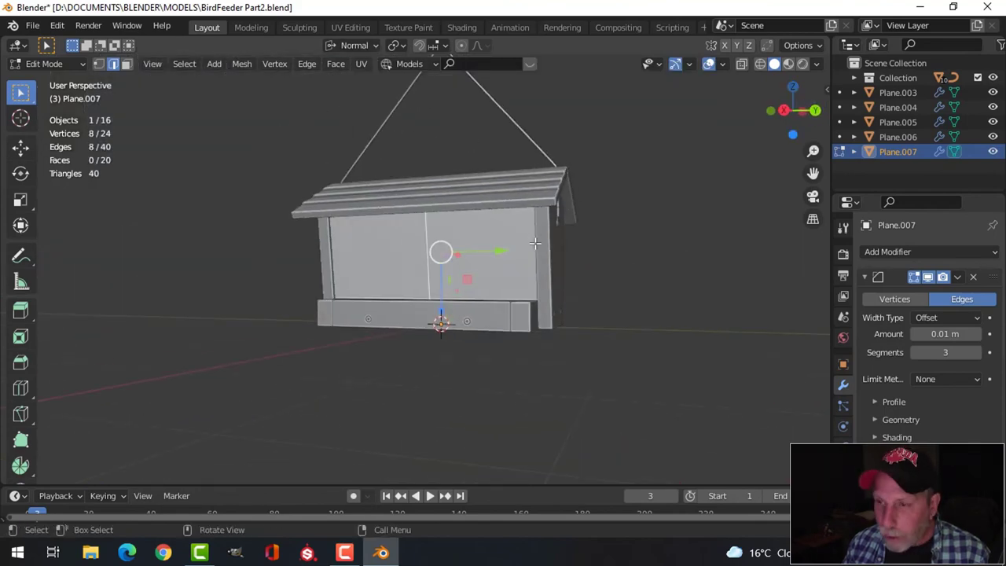
pyautogui.press('x')
pyautogui.click(503, 315)
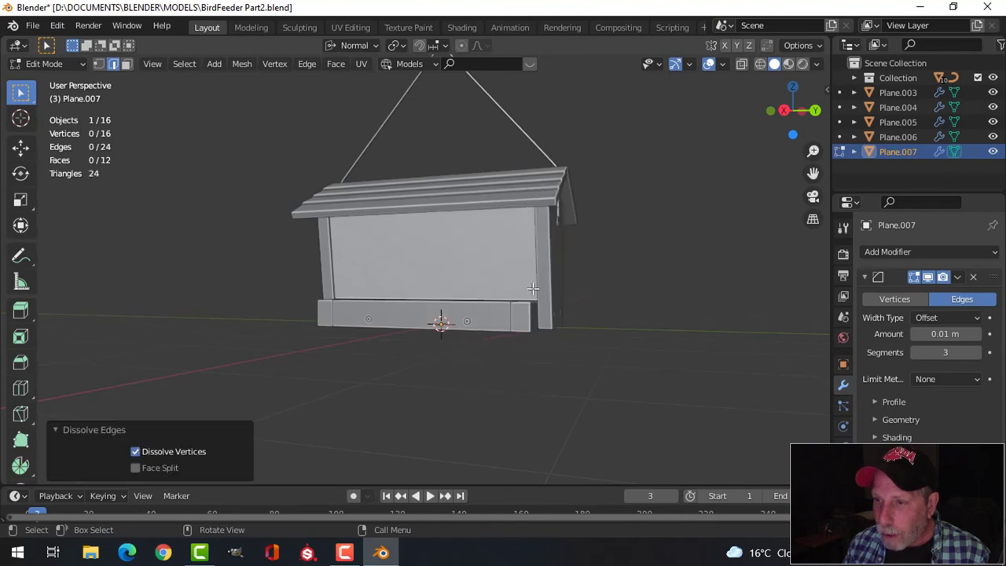
# - Move one side panel's large outer face inward about 0.006 m along its normal, then leave Edit Mode and deselect
pyautogui.moveTo(533, 290); pyautogui.dragTo(460, 291, button='middle')
pyautogui.press('3')
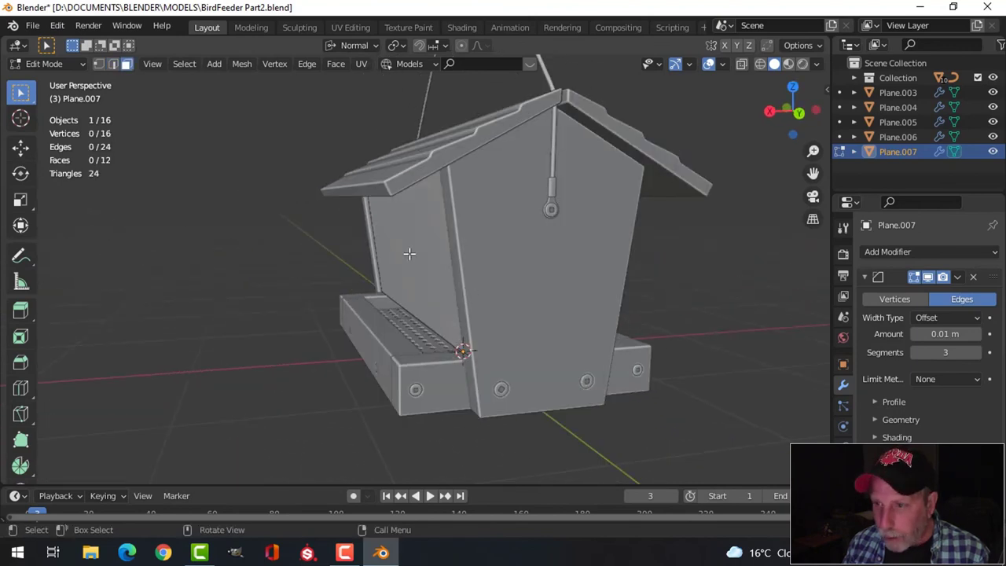
pyautogui.click(407, 254)
pyautogui.moveTo(601, 275); pyautogui.dragTo(555, 276, button='middle')
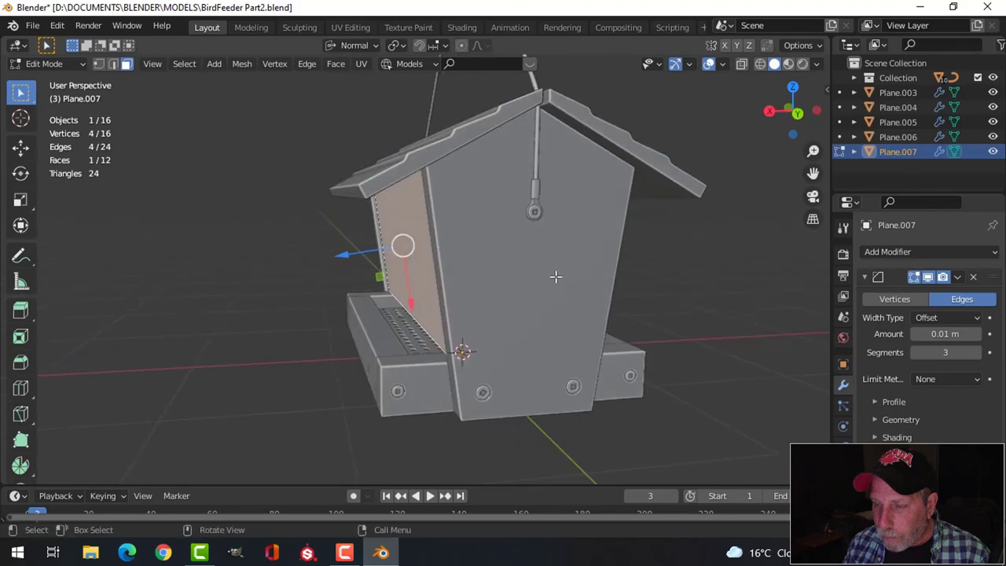
pyautogui.scroll(4, 427, 278)
pyautogui.keyDown('shift'); pyautogui.moveTo(419, 272); pyautogui.dragTo(410, 320, button='middle'); pyautogui.keyUp('shift')
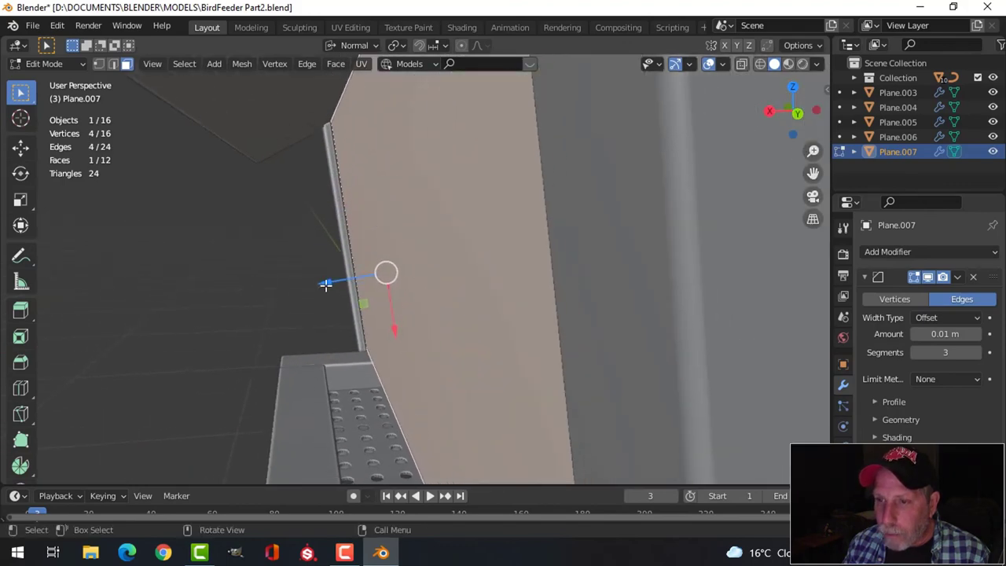
pyautogui.moveTo(326, 284); pyautogui.dragTo(331, 285)
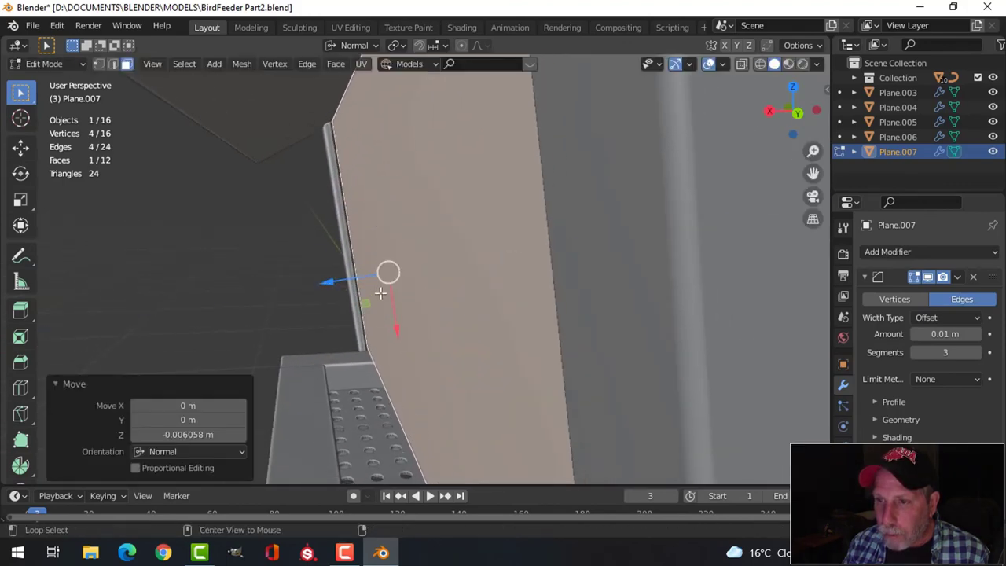
pyautogui.hotkey('alt', 'a')
pyautogui.press('Tab')
pyautogui.hotkey('alt', 'a')
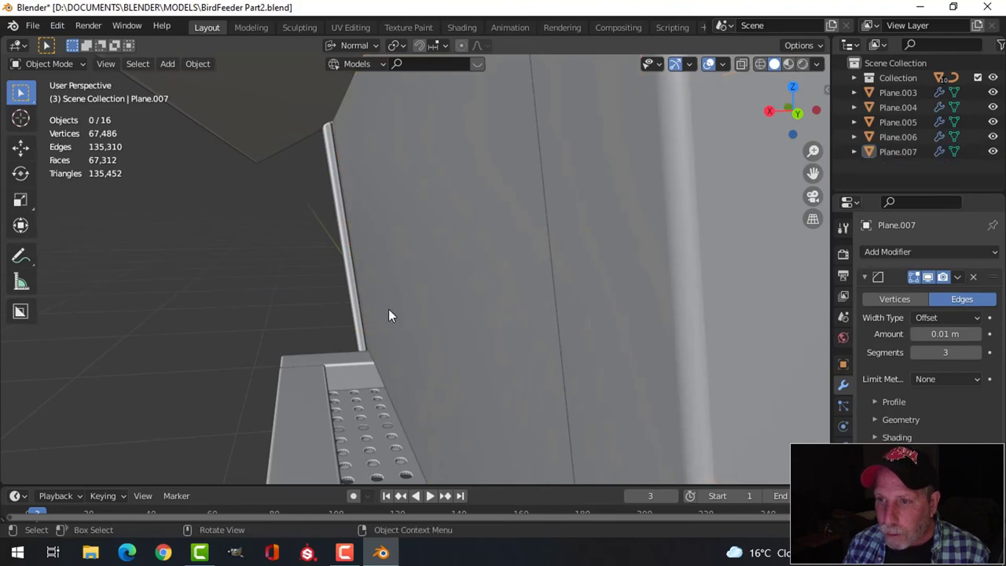
# - Nudge the opposite side panel's large outer face slightly inward along its normal, then leave Edit Mode and deselect
pyautogui.scroll(-3, 388, 309)
pyautogui.moveTo(535, 318); pyautogui.dragTo(473, 302, button='middle')
pyautogui.click(410, 281)
pyautogui.press('Tab')
pyautogui.scroll(1, 434, 307)
pyautogui.click(436, 309)
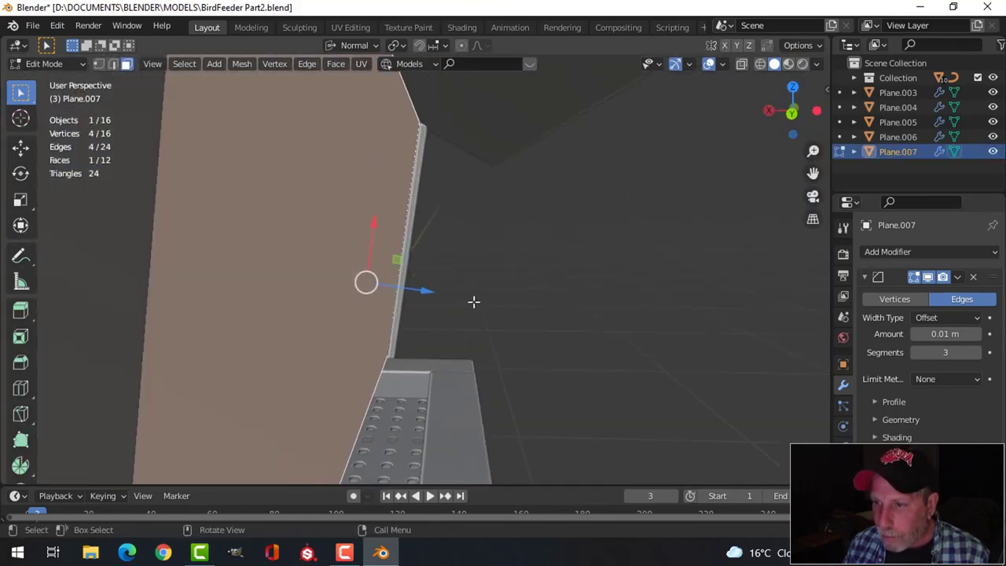
pyautogui.moveTo(433, 291); pyautogui.dragTo(427, 289)
pyautogui.hotkey('alt', 'a')
pyautogui.press('Tab')
pyautogui.hotkey('alt', 'a')
# - Hide the side panels object to expose the feeder's interior
pyautogui.scroll(-1, 482, 299)
pyautogui.moveTo(486, 306); pyautogui.dragTo(405, 277, button='middle')
pyautogui.click(404, 277)
pyautogui.press('h')
pyautogui.moveTo(541, 299); pyautogui.dragTo(512, 327, button='middle')
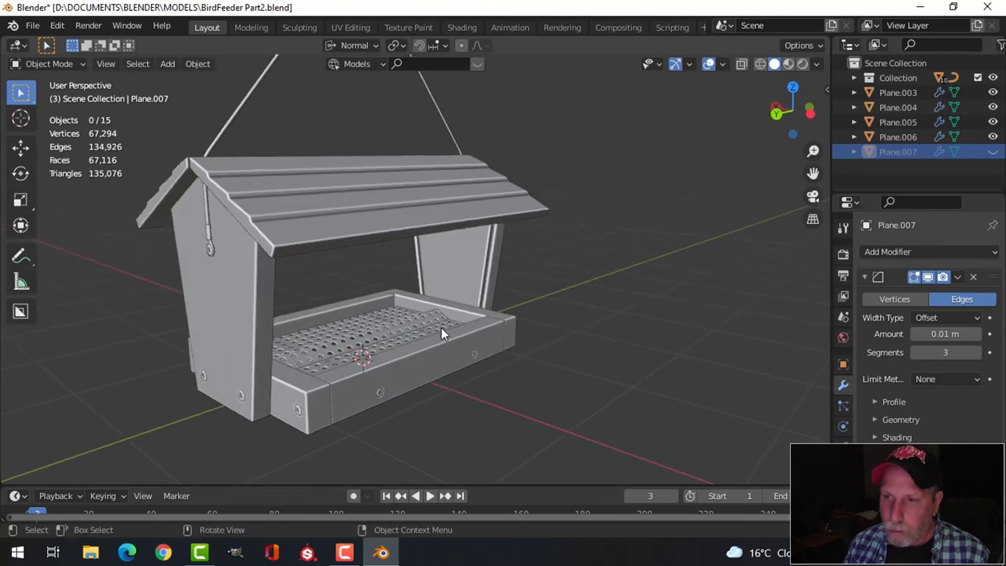
pyautogui.scroll(-5, 456, 330)
# - Enable Shadow in the viewport shading and turn off the viewport gizmos and overlays
pyautogui.click(817, 64)
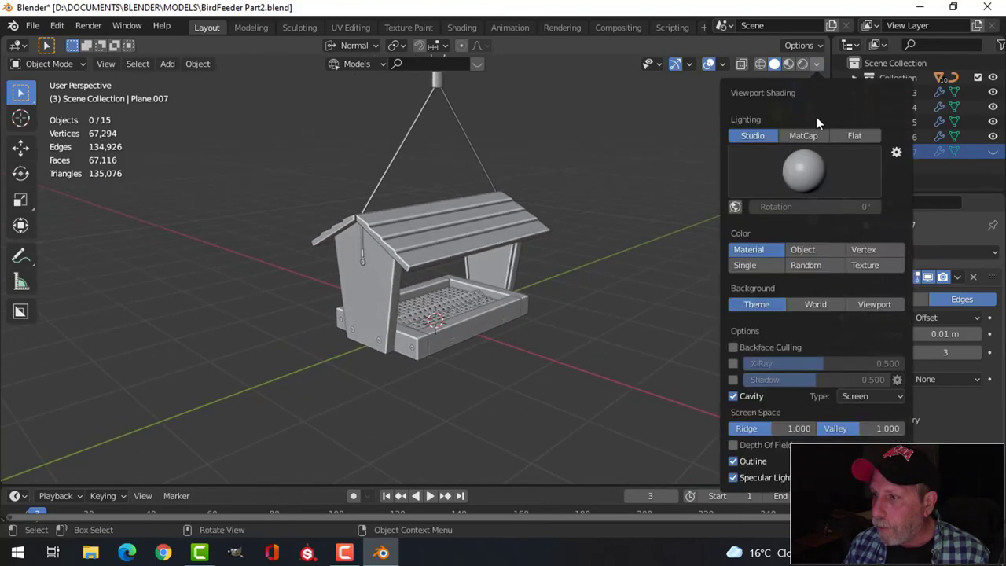
pyautogui.click(733, 380)
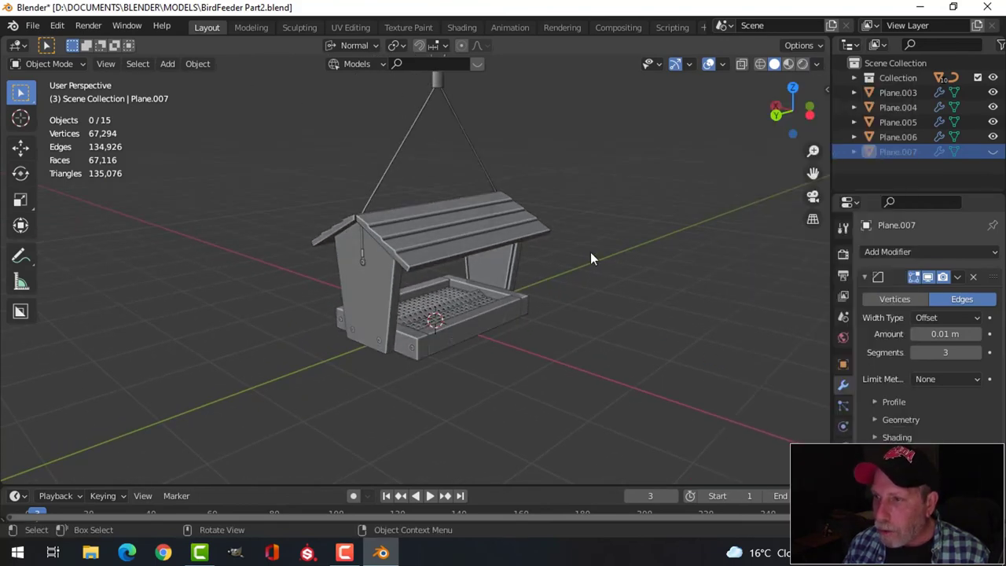
pyautogui.click(675, 65)
pyautogui.click(709, 64)
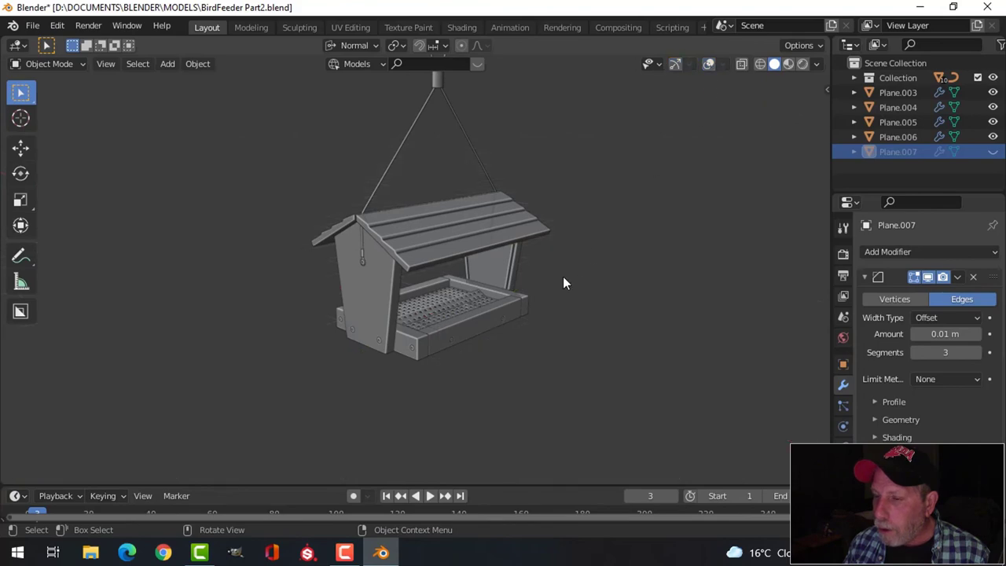
# - Unhide the side panels object and briefly switch the viewport overlays on and off to check it on the feeder
pyautogui.hotkey('alt', 'h')
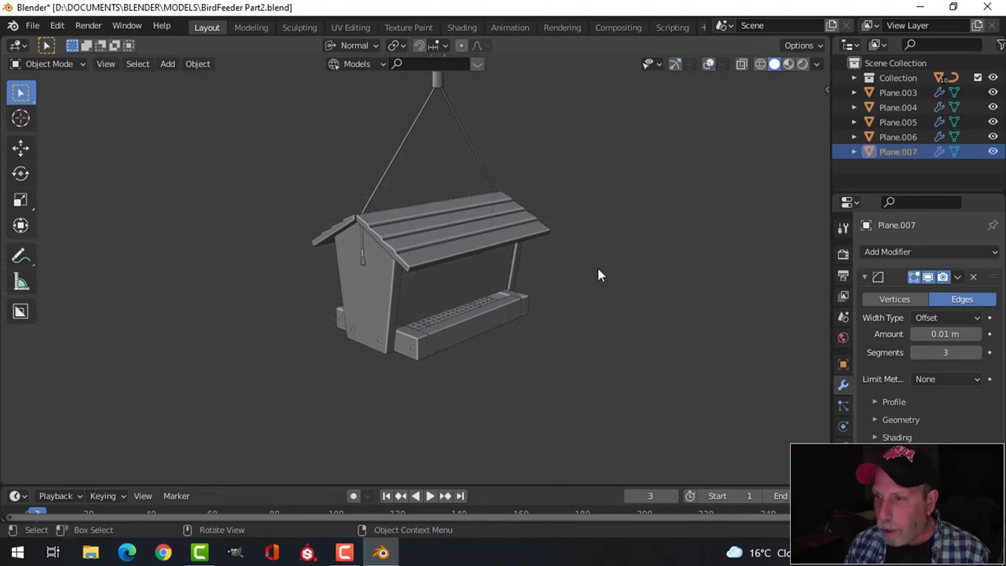
pyautogui.click(708, 65)
pyautogui.click(723, 65)
pyautogui.click(657, 331)
pyautogui.click(657, 332)
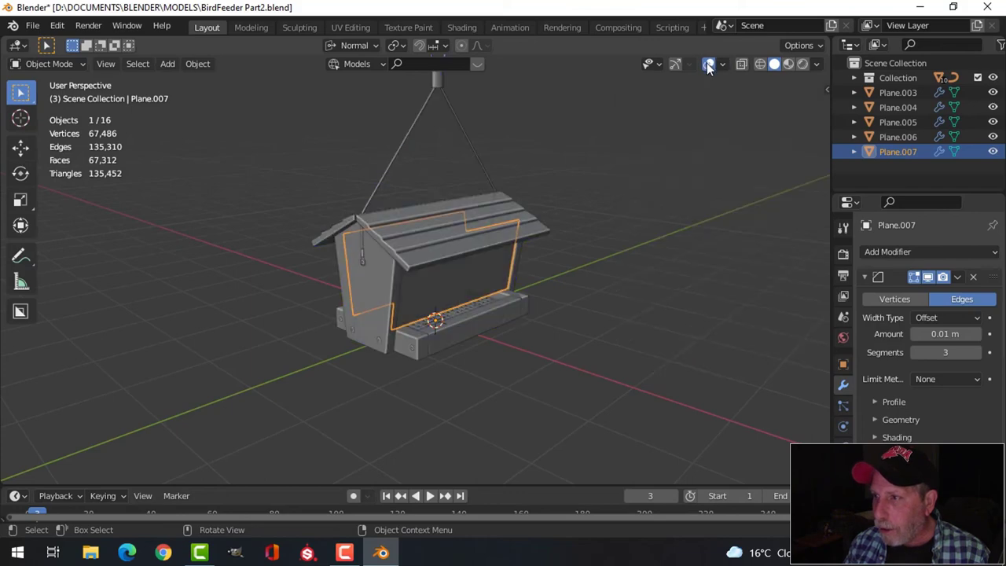
pyautogui.click(710, 66)
pyautogui.scroll(3, 613, 220)
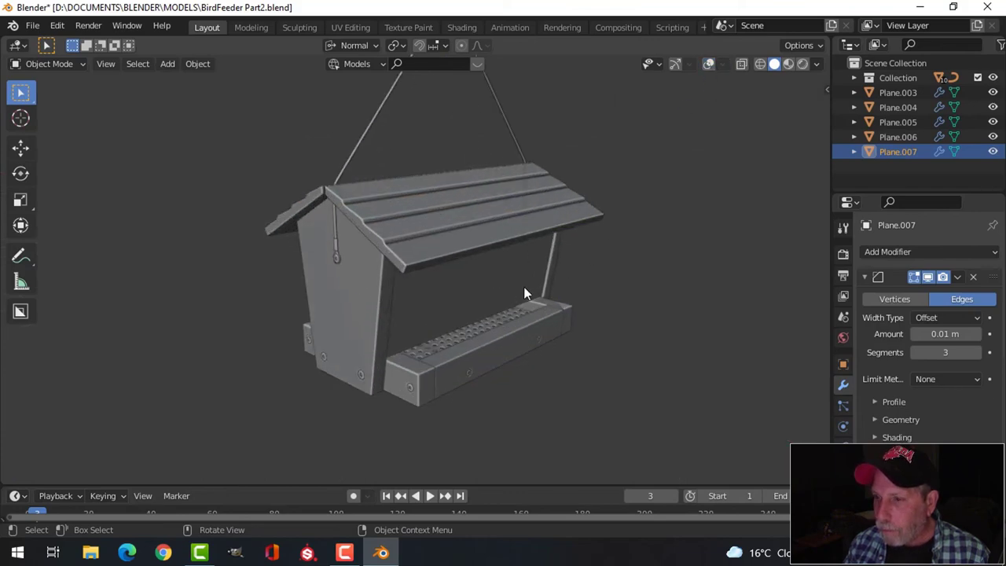
# - Try hiding the tray's end boards and bring them back into view
pyautogui.click(551, 305)
pyautogui.press('h')
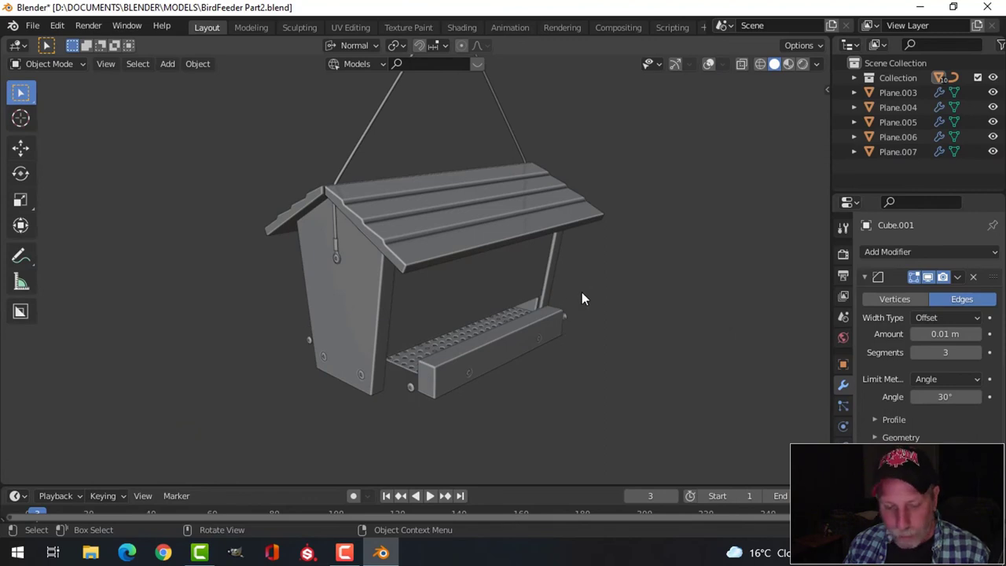
pyautogui.hotkey('alt', 'h')
# - Turn the viewport overlays and gizmos back on and hide the side panels object
pyautogui.click(709, 65)
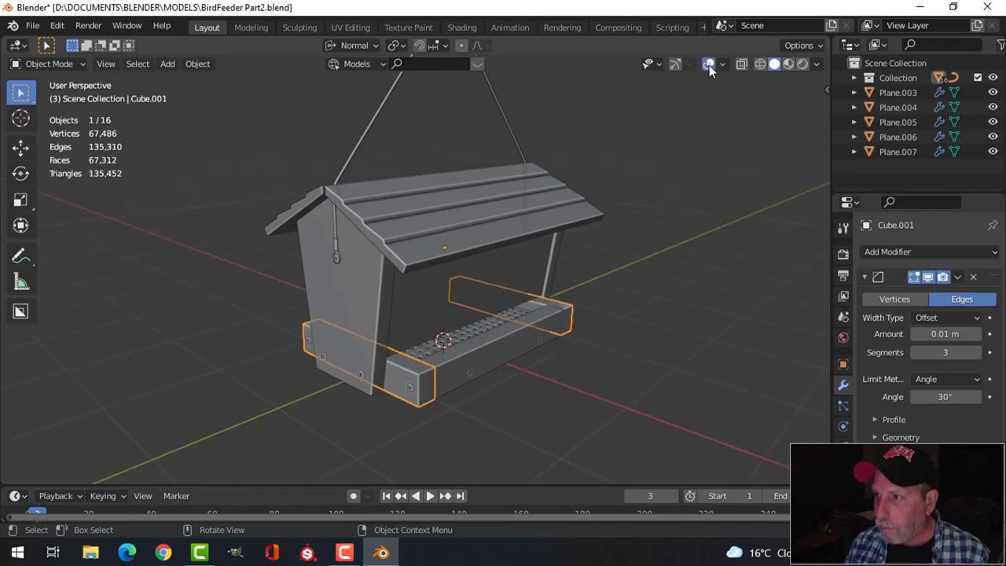
pyautogui.click(676, 63)
pyautogui.click(520, 277)
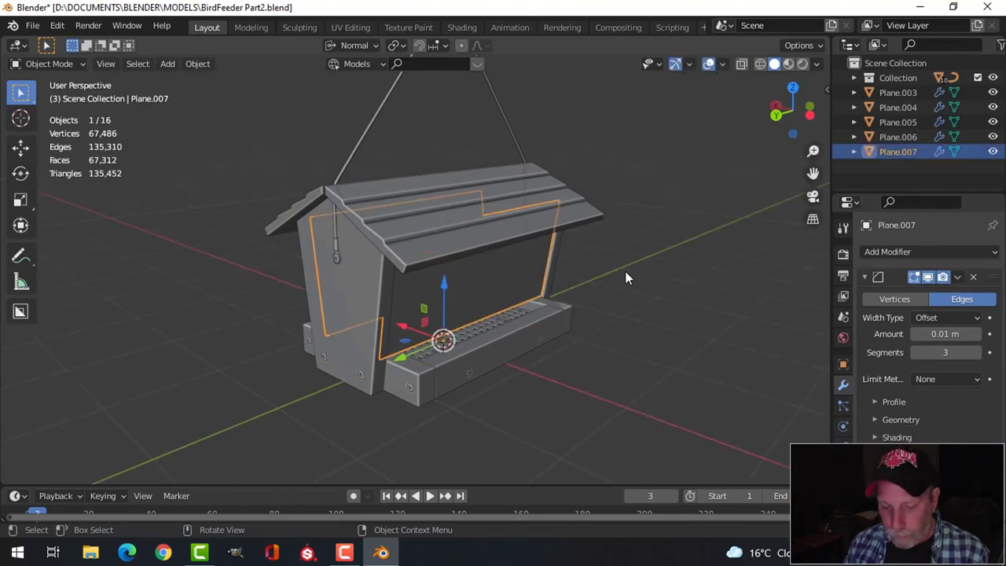
pyautogui.press('h')
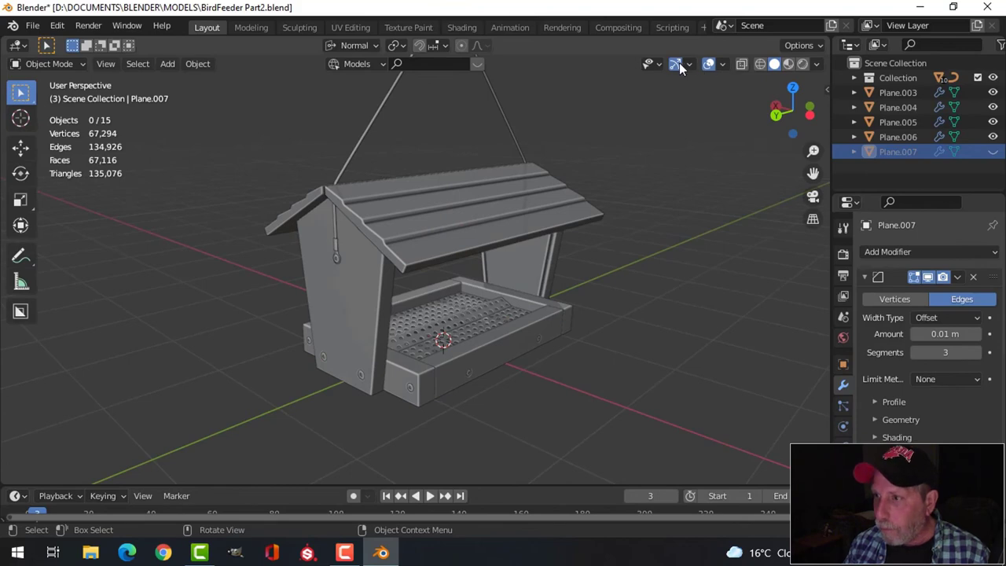
# - Turn off the viewport gizmos and overlays and present the open feeder from a lower angle
pyautogui.click(709, 64)
pyautogui.moveTo(621, 227); pyautogui.dragTo(548, 296, button='middle')
pyautogui.scroll(-5, 422, 290)
pyautogui.scroll(-3, 441, 320)
pyautogui.scroll(6, 531, 351)
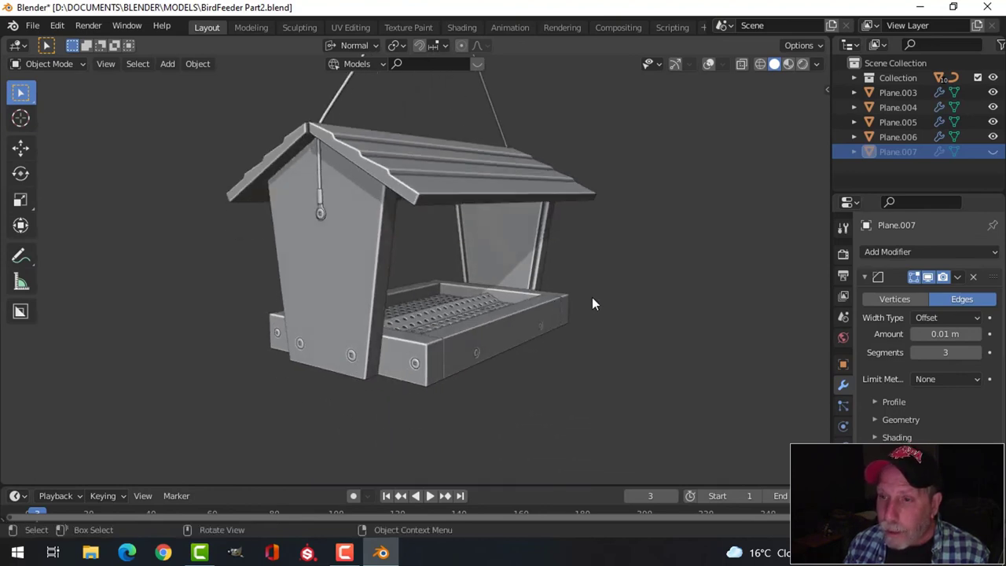